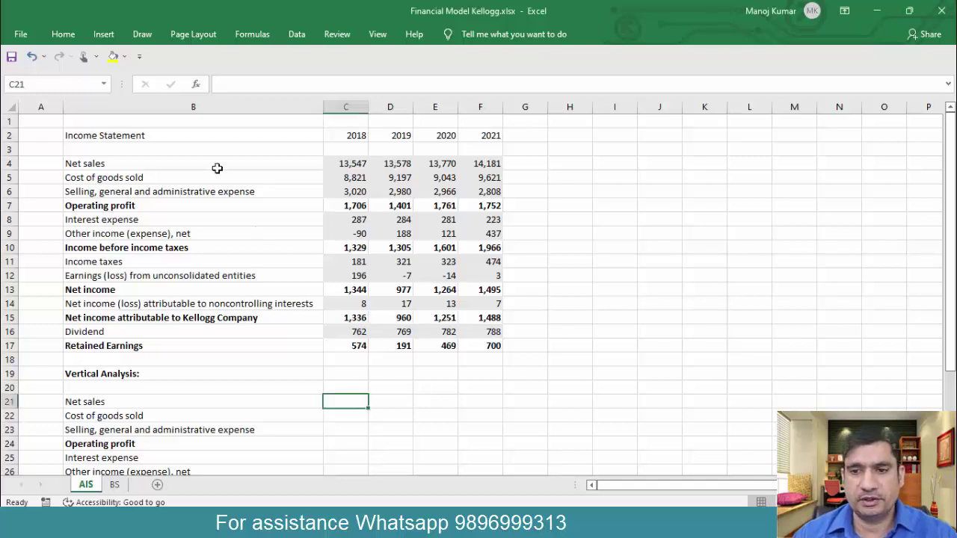
# Step: Look over the income statement in B2:F17 and the balance sheet on the BS sheet, returning to the AIS sheet
pyautogui.moveTo(220, 136); pyautogui.dragTo(491, 348)
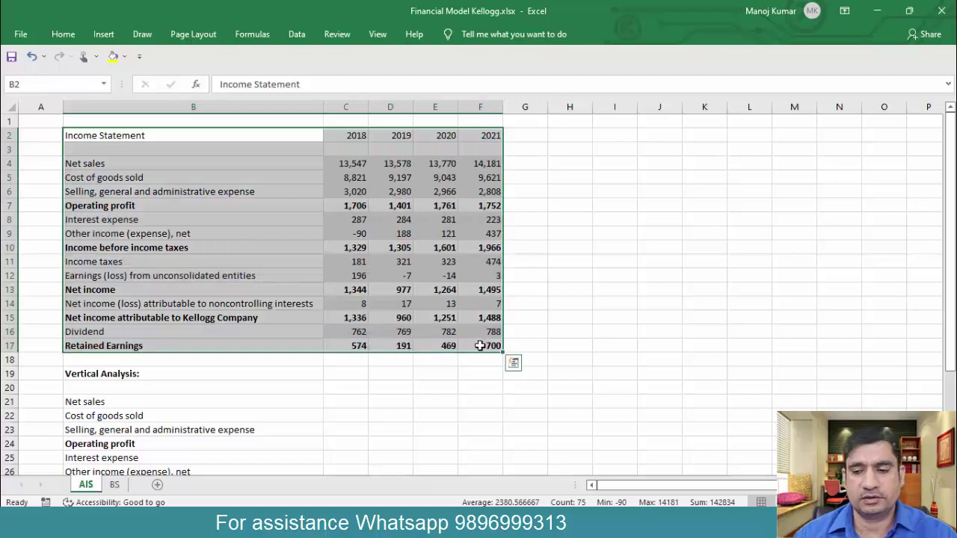
pyautogui.click(116, 486)
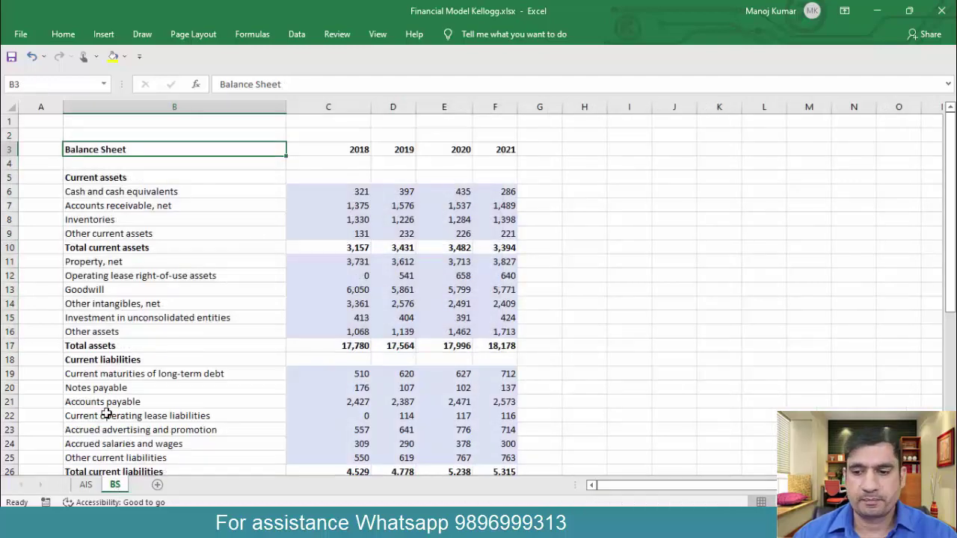
pyautogui.click(96, 487)
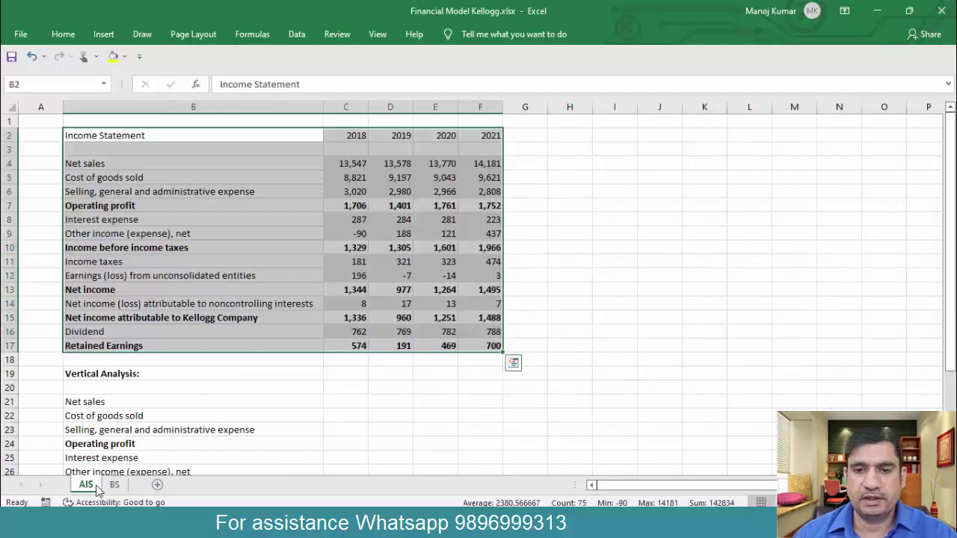
# Step: Enter the formula =C4/C4 in C21 to express 2018 net sales as a share of net sales
pyautogui.click(343, 399)
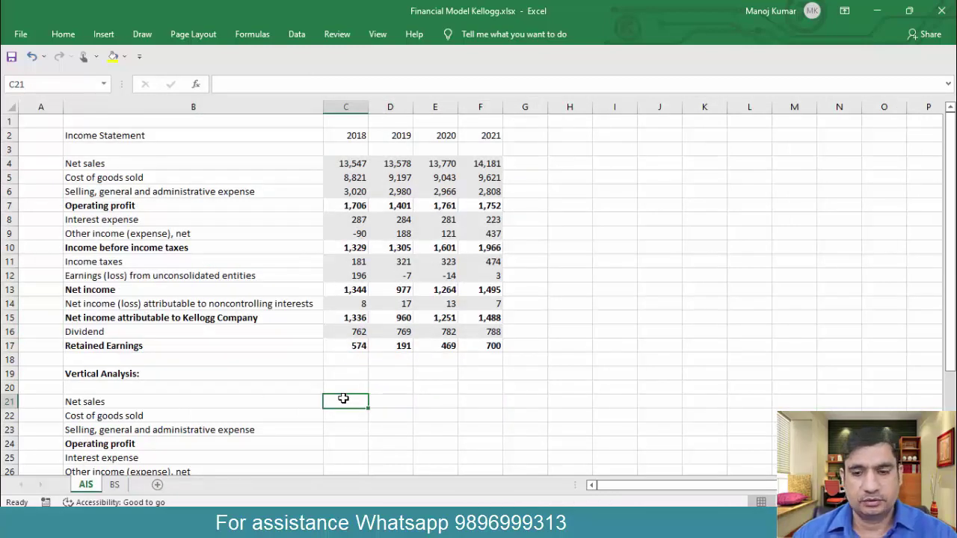
pyautogui.write('=')
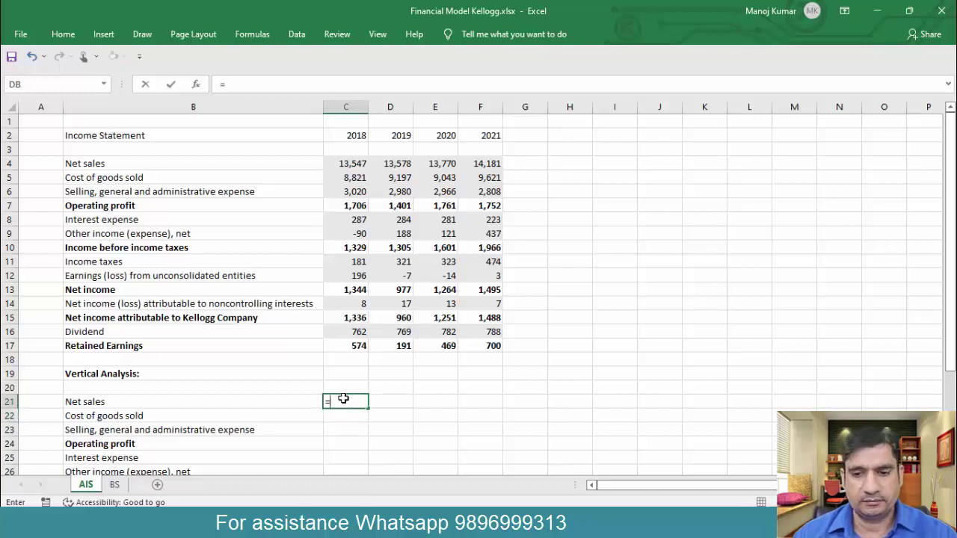
pyautogui.click(346, 163)
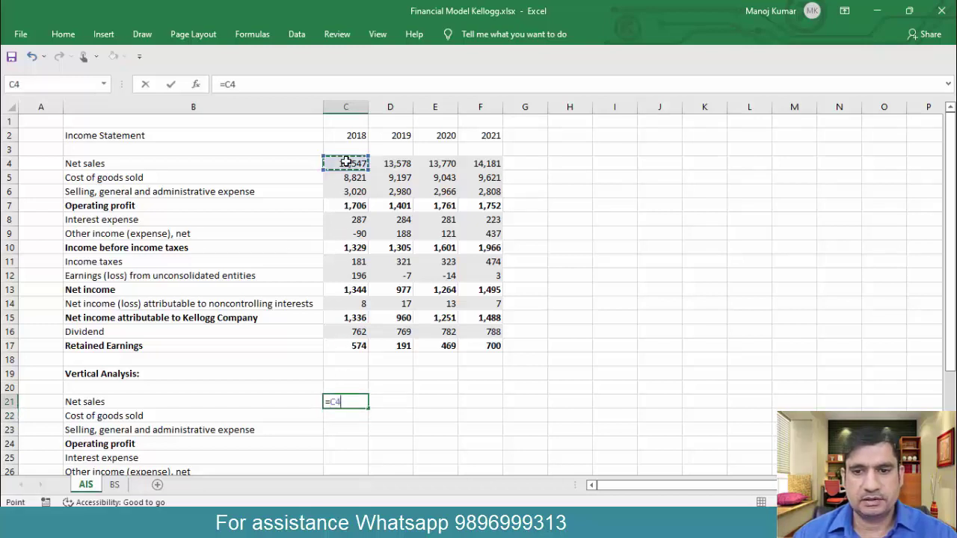
pyautogui.write('/')
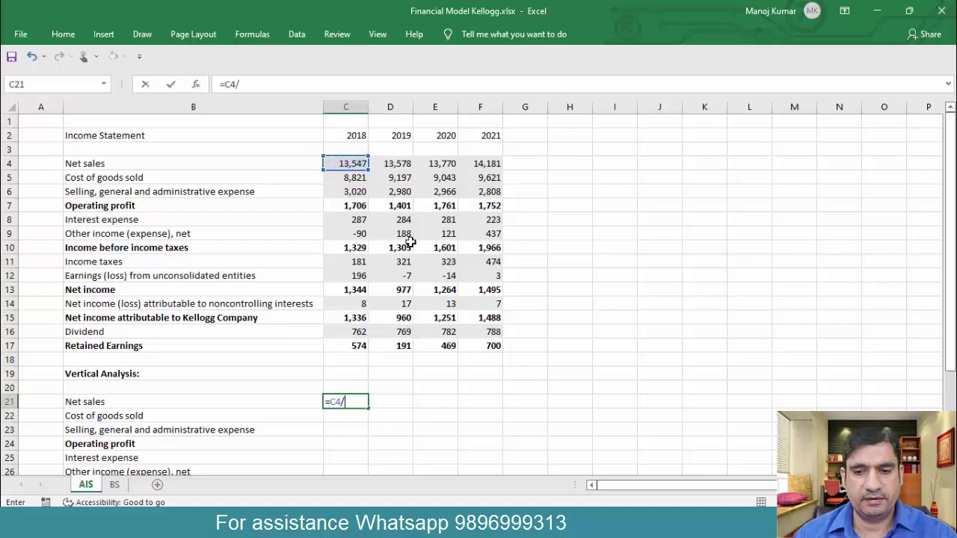
pyautogui.click(351, 163)
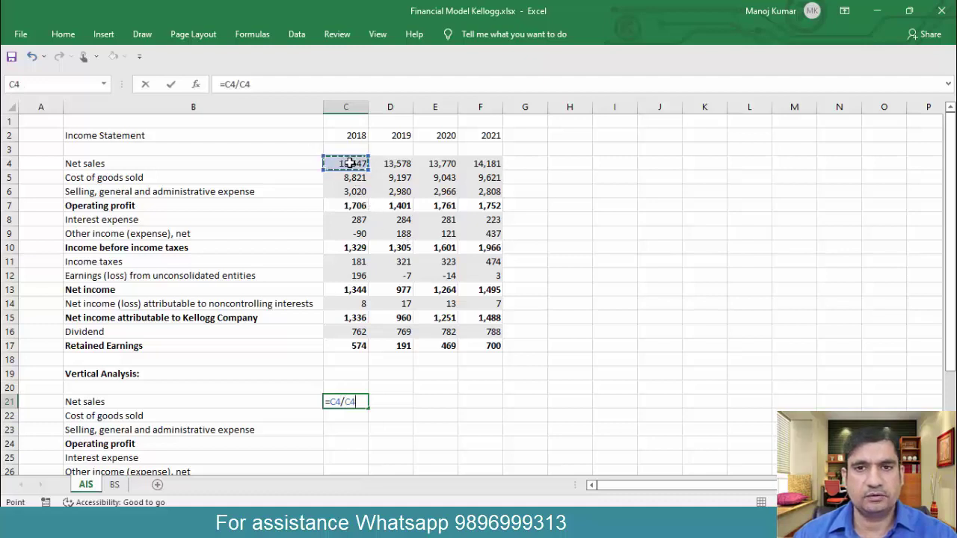
pyautogui.press('Return')
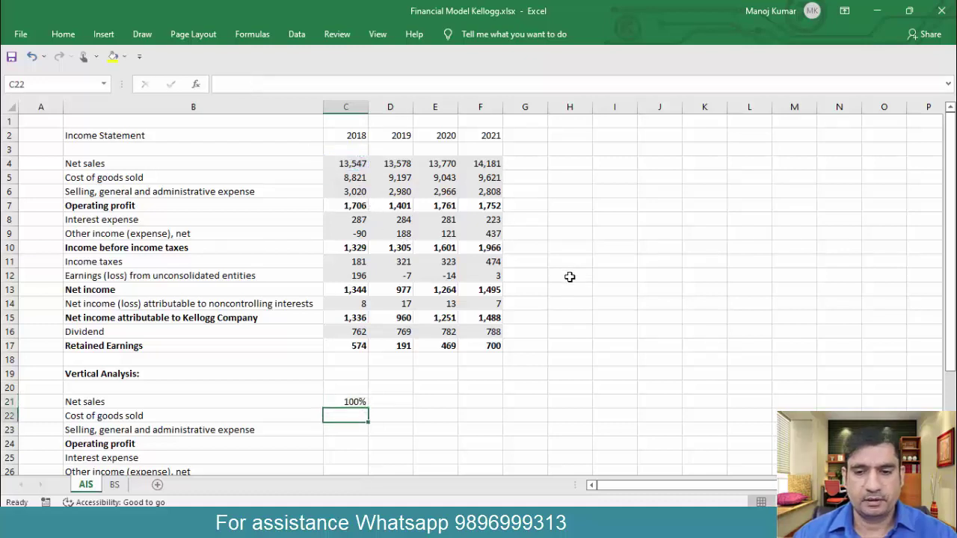
# Step: Fill the net sales percentage formula from C21 across to F21 for 2019 through 2021
pyautogui.press('Up')
pyautogui.hotkey('shift', 'Right')
pyautogui.hotkey('shift', 'Right')
pyautogui.hotkey('shift', 'Right')
pyautogui.hotkey('ctrl', 'r')
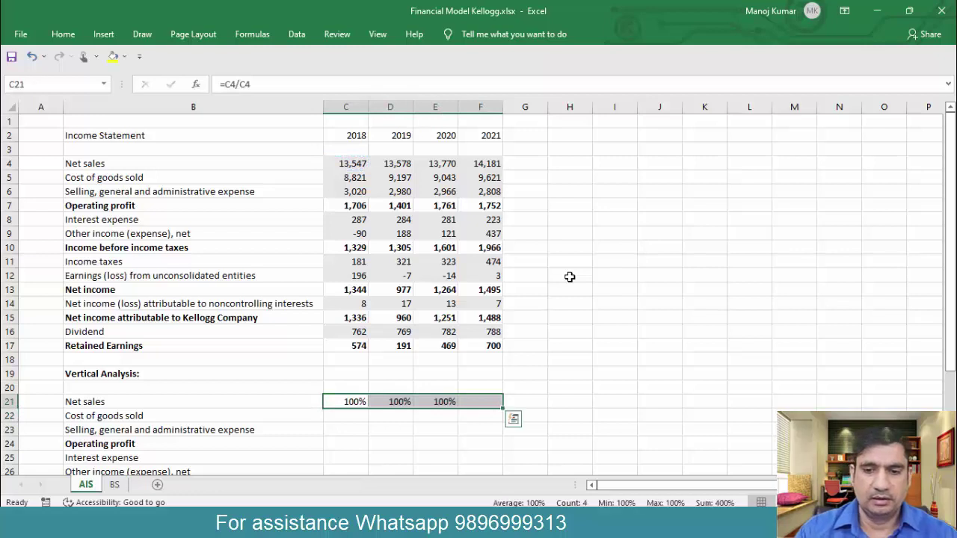
pyautogui.hotkey('shift', 'space')
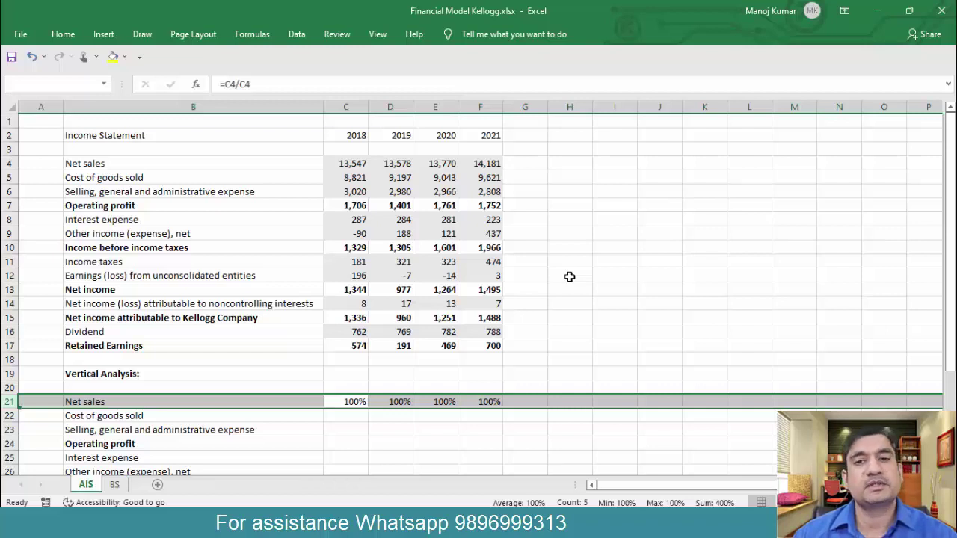
pyautogui.press('Down')
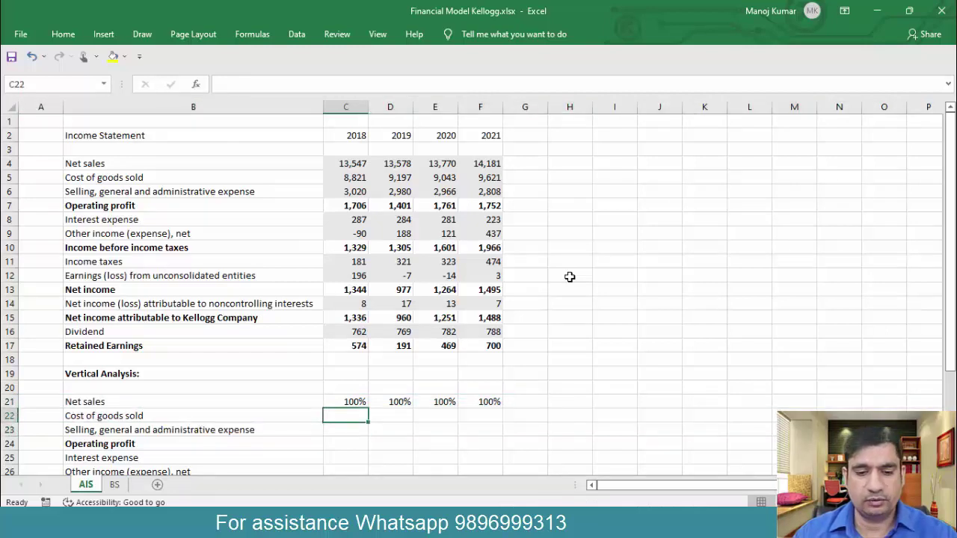
# Step: Enter the formula =C5/C4 in C22 for 2018 cost of goods sold as a share of net sales
pyautogui.write('=')
pyautogui.press('Up')
pyautogui.hotkey('ctrl', 'Up')
pyautogui.hotkey('ctrl', 'Up')
pyautogui.hotkey('ctrl', 'Up')
pyautogui.press('Down')
pyautogui.press('Down')
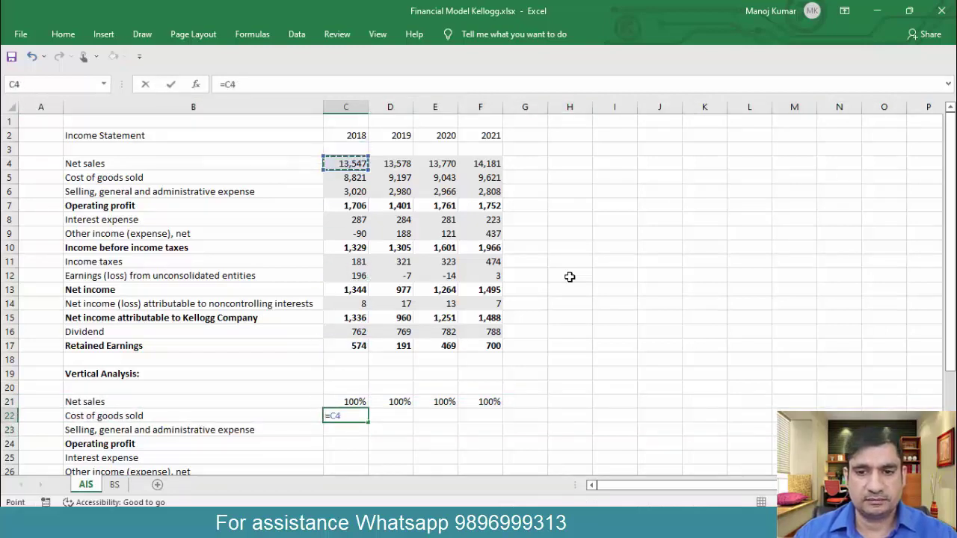
pyautogui.press('Down')
pyautogui.write('/')
pyautogui.press('Up')
pyautogui.hotkey('ctrl', 'Up')
pyautogui.hotkey('ctrl', 'Up')
pyautogui.hotkey('ctrl', 'Up')
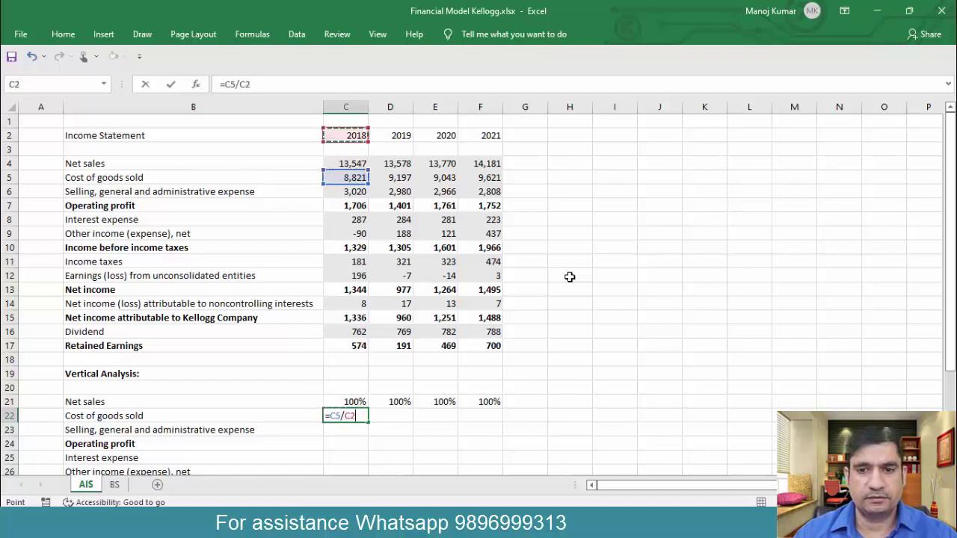
pyautogui.press('Down')
pyautogui.press('Down')
pyautogui.hotkey('ctrl', 'Return')
# Step: Fill the cost of goods sold percentage formula from C22 across to F22
pyautogui.hotkey('shift', 'Right')
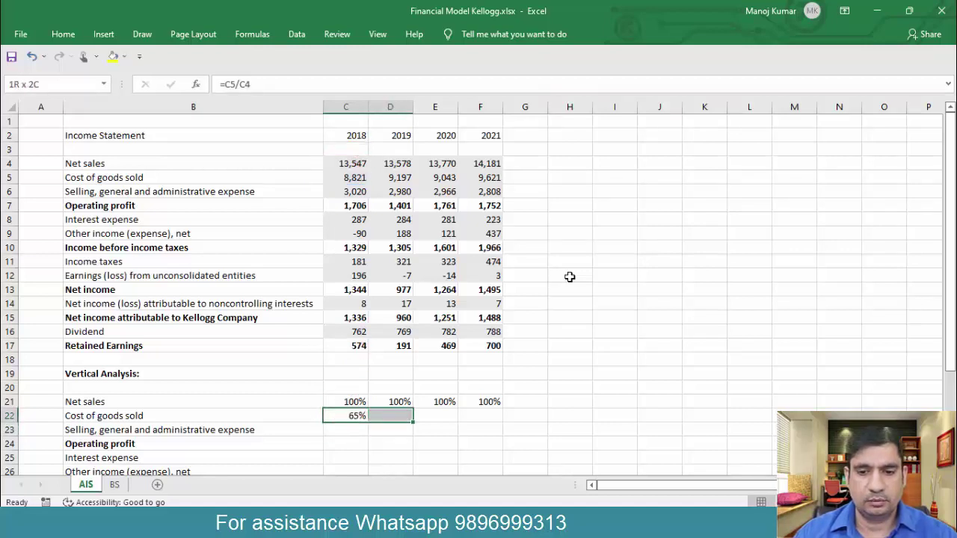
pyautogui.hotkey('shift', 'Right')
pyautogui.hotkey('shift', 'Right')
pyautogui.hotkey('ctrl', 'r')
pyautogui.press('Down')
pyautogui.press('Up')
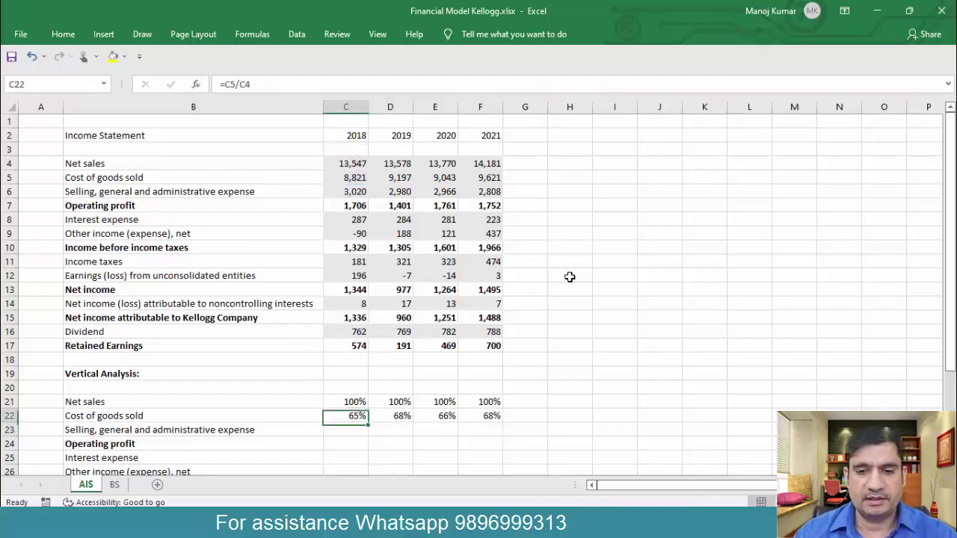
# Step: Check the formulas in each year of the vertical analysis cost of goods sold row
pyautogui.press('Right')
pyautogui.press('Right')
pyautogui.press('Right')
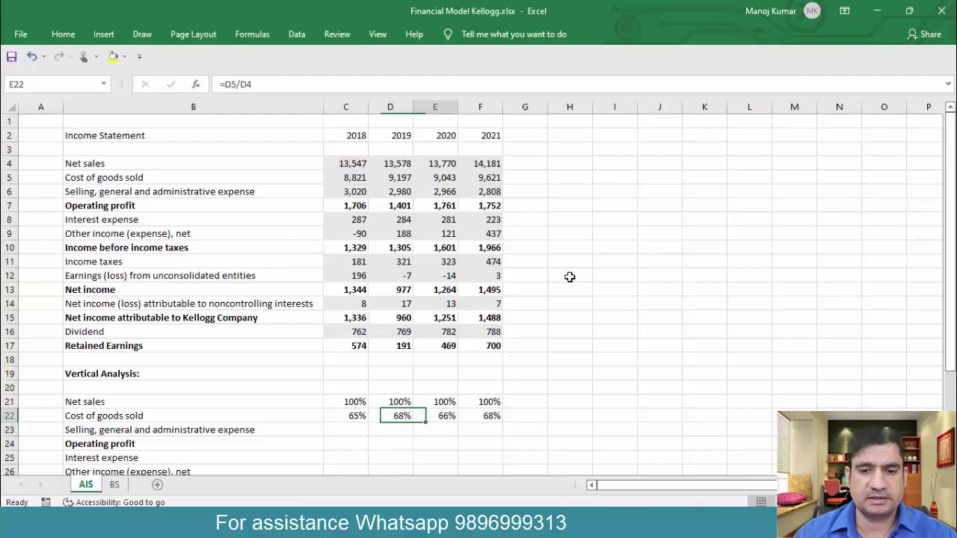
pyautogui.press('Left')
pyautogui.press('Left')
pyautogui.press('Left')
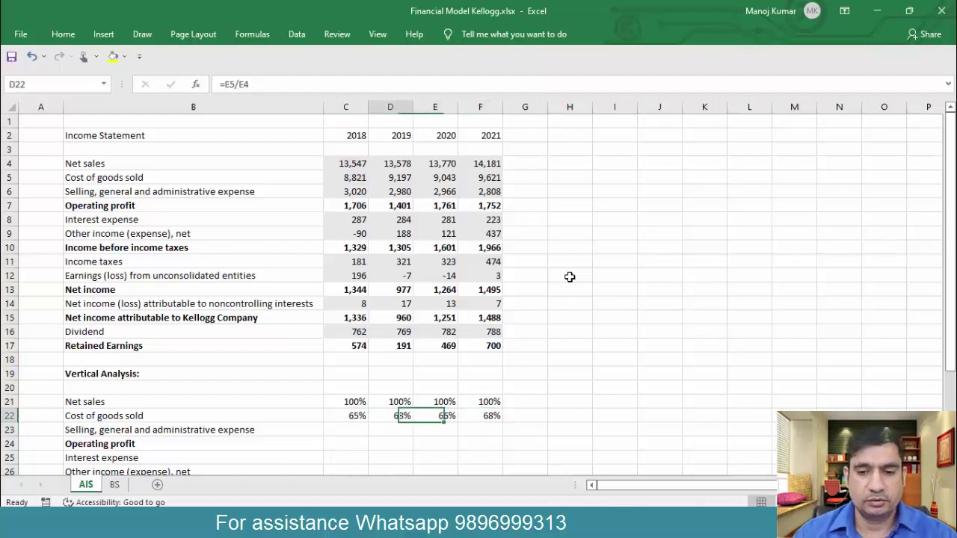
pyautogui.press('Up')
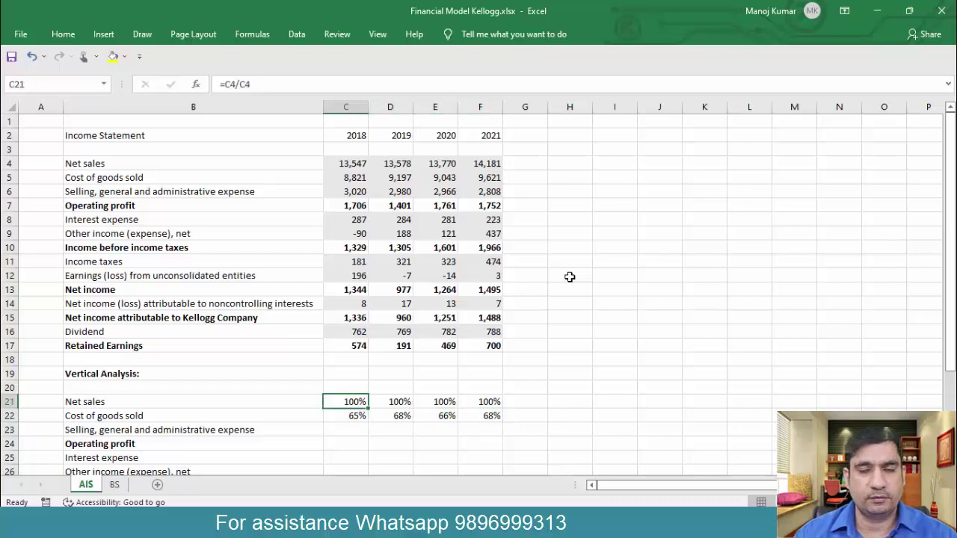
pyautogui.hotkey('shift', 'Down')
pyautogui.hotkey('shift', 'Down')
pyautogui.hotkey('shift', 'Down')
pyautogui.hotkey('shift', 'Down')
pyautogui.hotkey('shift', 'Down')
pyautogui.hotkey('shift', 'Down')
pyautogui.hotkey('shift', 'Down')
pyautogui.hotkey('shift', 'Down')
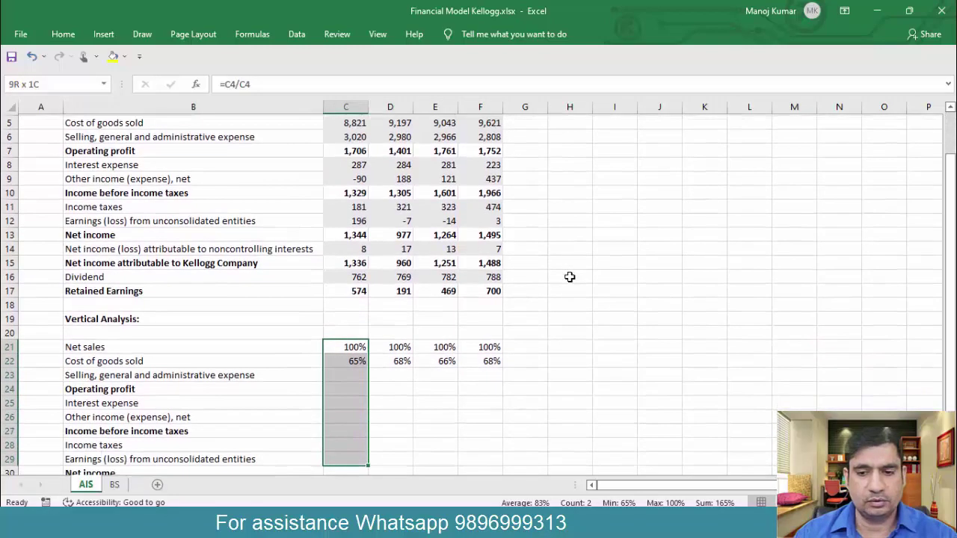
pyautogui.hotkey('shift', 'Down')
pyautogui.hotkey('shift', 'Down')
pyautogui.hotkey('shift', 'Down')
pyautogui.hotkey('shift', 'Right')
pyautogui.hotkey('shift', 'Right')
pyautogui.hotkey('shift', 'Right')
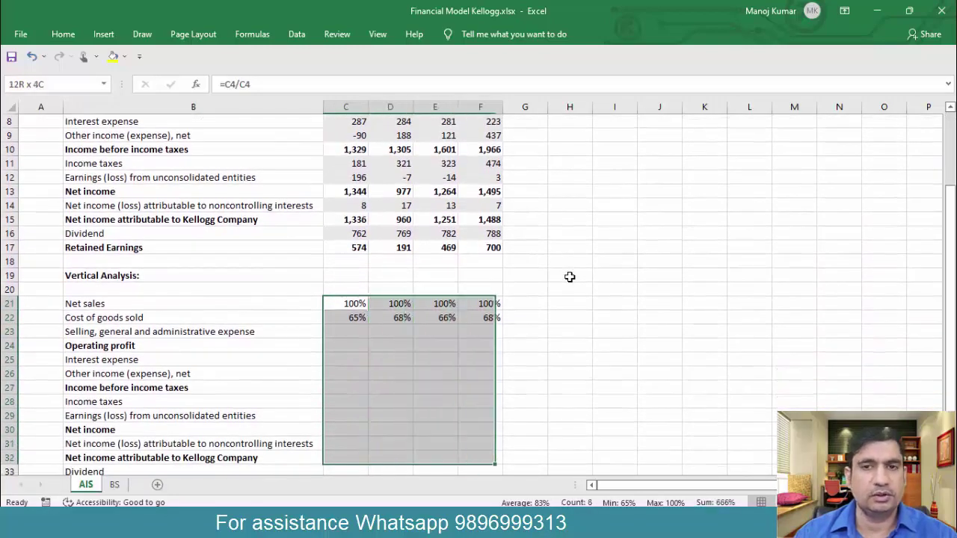
pyautogui.press('Down')
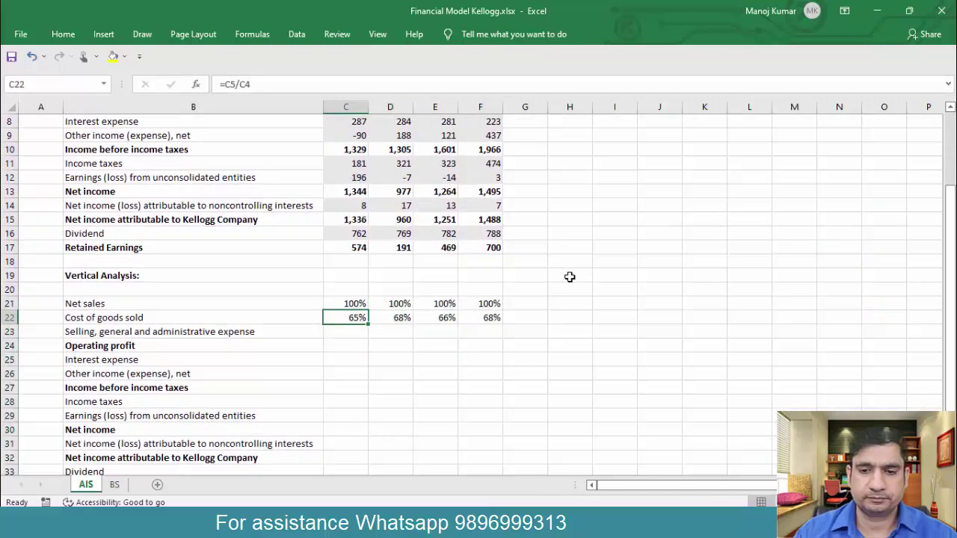
# Step: Lock the denominator's row in C21 so that the formula reads =C4/C$4
pyautogui.press('Up')
pyautogui.press('F2')
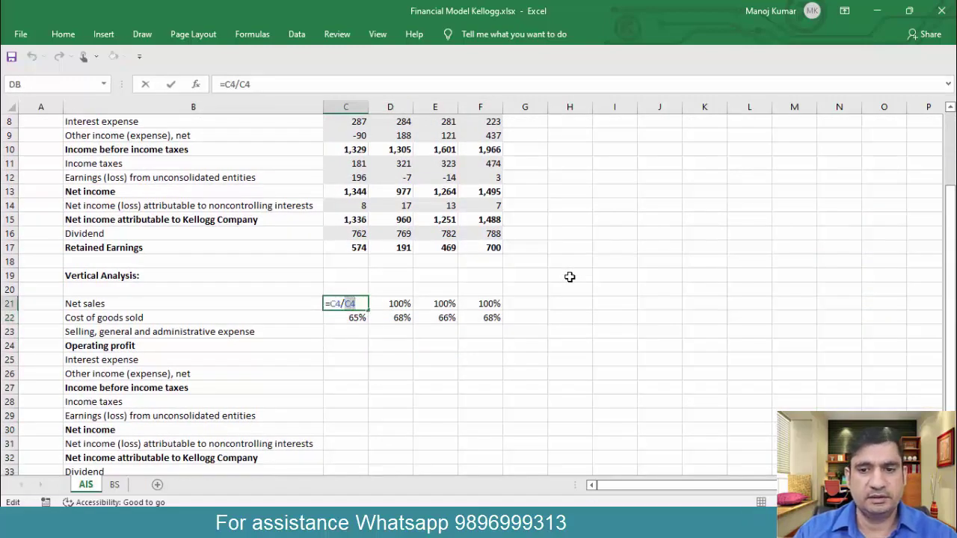
pyautogui.press('Left')
pyautogui.write('$')
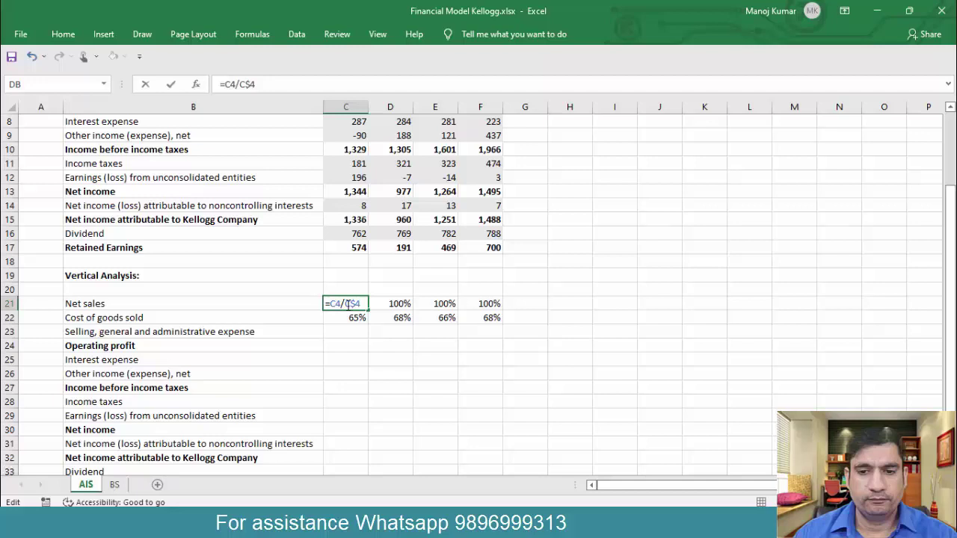
pyautogui.moveTo(346, 305); pyautogui.dragTo(362, 304)
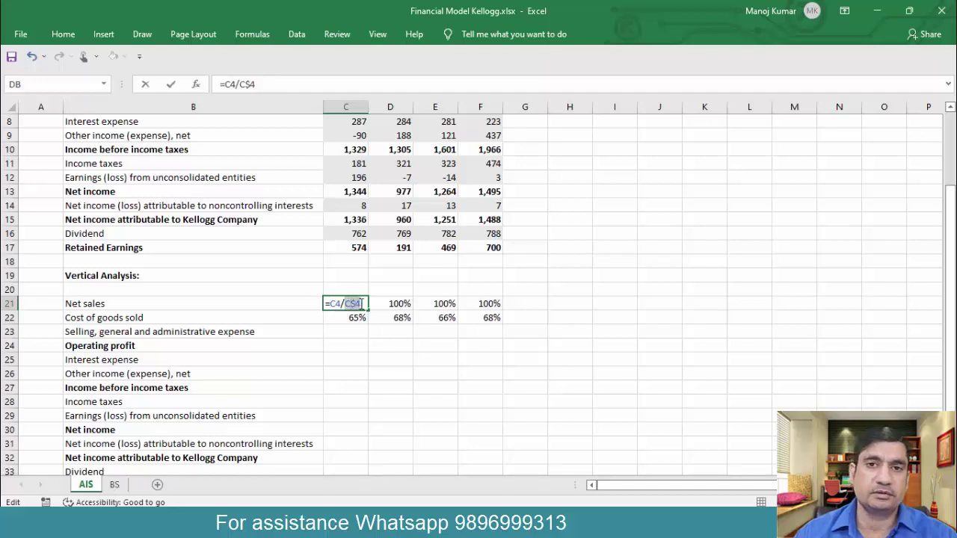
pyautogui.moveTo(330, 304); pyautogui.dragTo(338, 304)
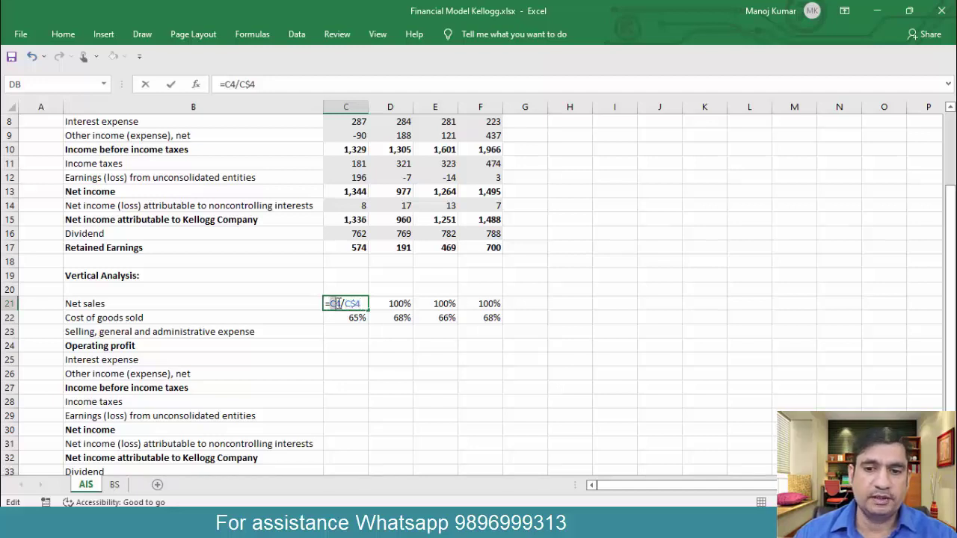
pyautogui.press('Return')
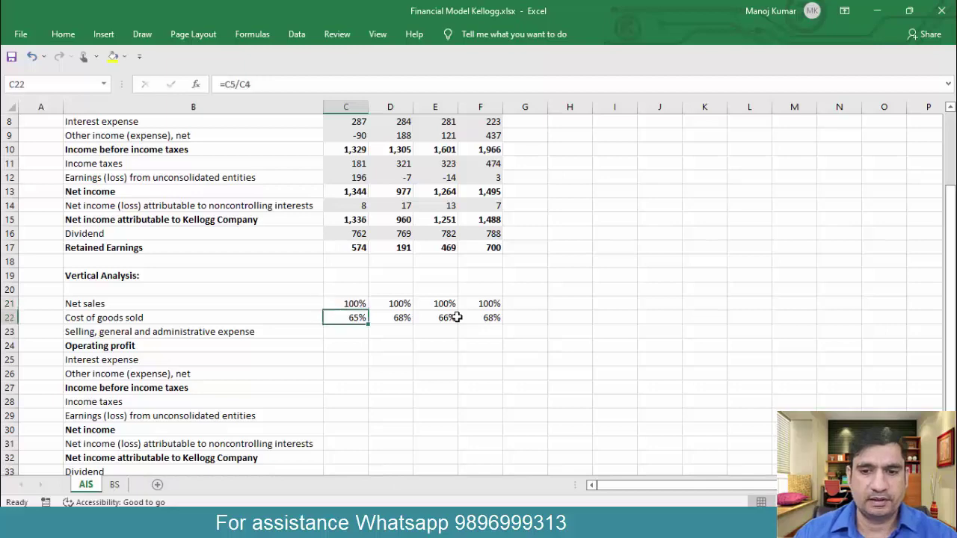
# Step: Fill the C21 formula down through C34 to cover every 2018 line to Retained Earnings
pyautogui.press('Up')
pyautogui.hotkey('shift', 'Down')
pyautogui.hotkey('shift', 'Down')
pyautogui.hotkey('shift', 'Down')
pyautogui.hotkey('shift', 'Down')
pyautogui.hotkey('shift', 'Down')
pyautogui.hotkey('shift', 'Down')
pyautogui.hotkey('shift', 'Down')
pyautogui.hotkey('shift', 'Down')
pyautogui.hotkey('shift', 'Down')
pyautogui.hotkey('shift', 'Down')
pyautogui.hotkey('shift', 'Down')
pyautogui.hotkey('shift', 'Down')
pyautogui.hotkey('shift', 'Down')
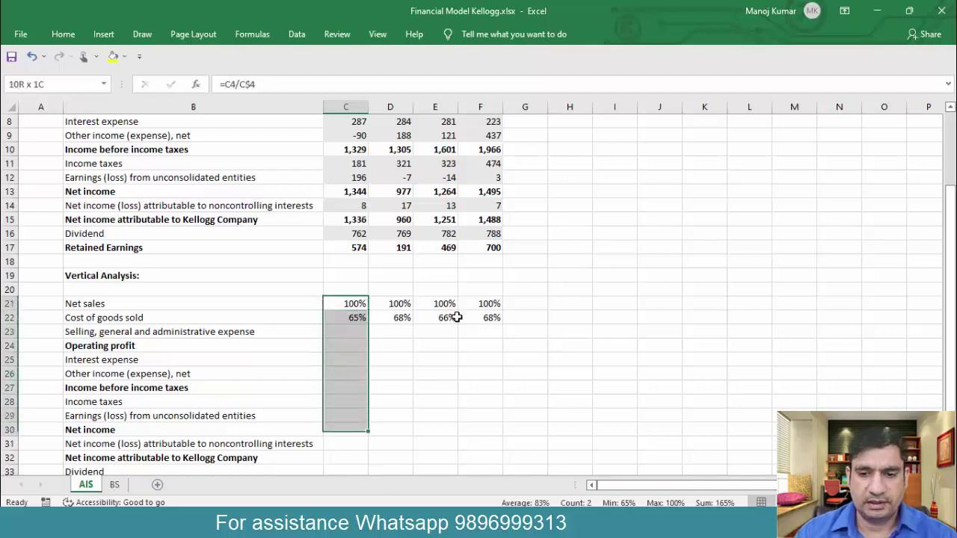
pyautogui.hotkey('ctrl', 'd')
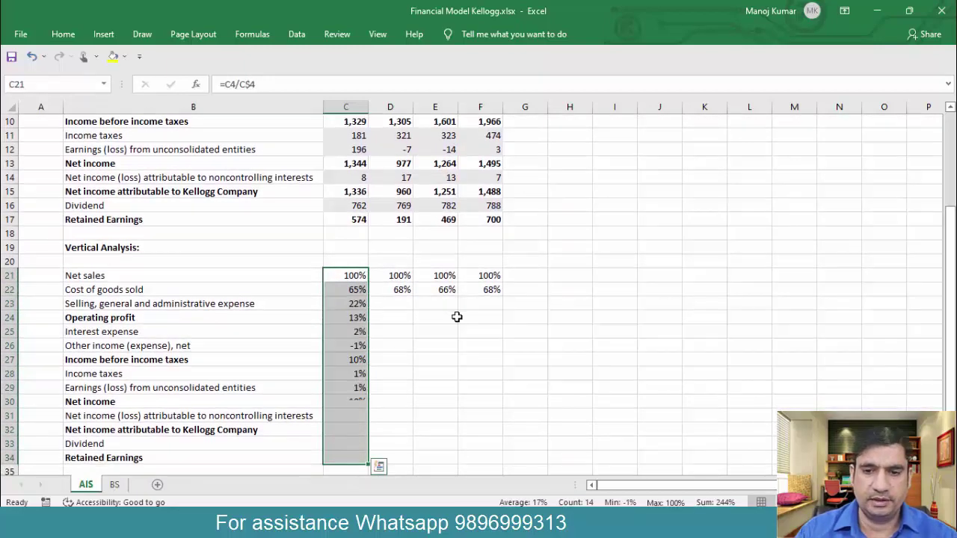
# Step: Fill the 2018 percentage formulas in C21:C34 across columns D to F for 2019 through 2021
pyautogui.hotkey('shift', 'Right')
pyautogui.hotkey('shift', 'Right')
pyautogui.hotkey('shift', 'Right')
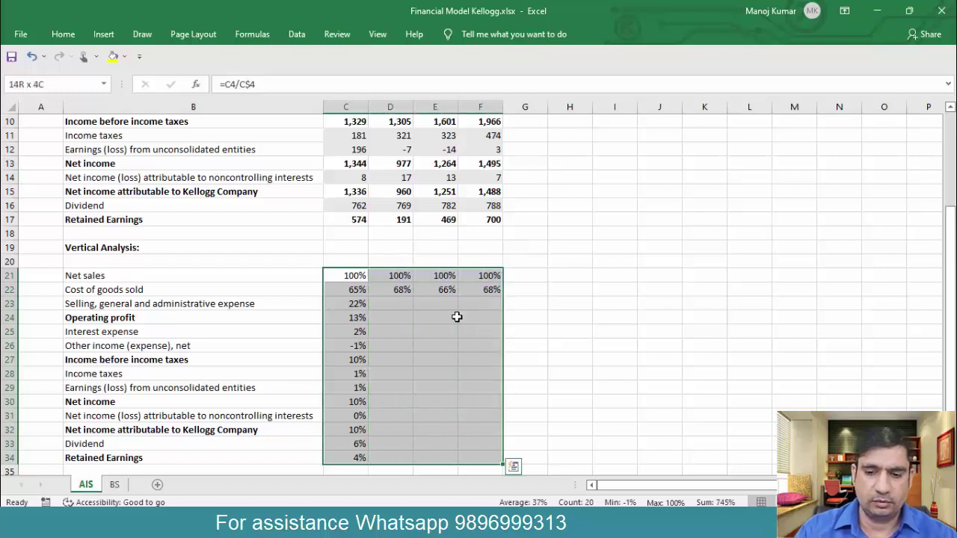
pyautogui.hotkey('ctrl', 'r')
pyautogui.press('Down')
pyautogui.press('Up')
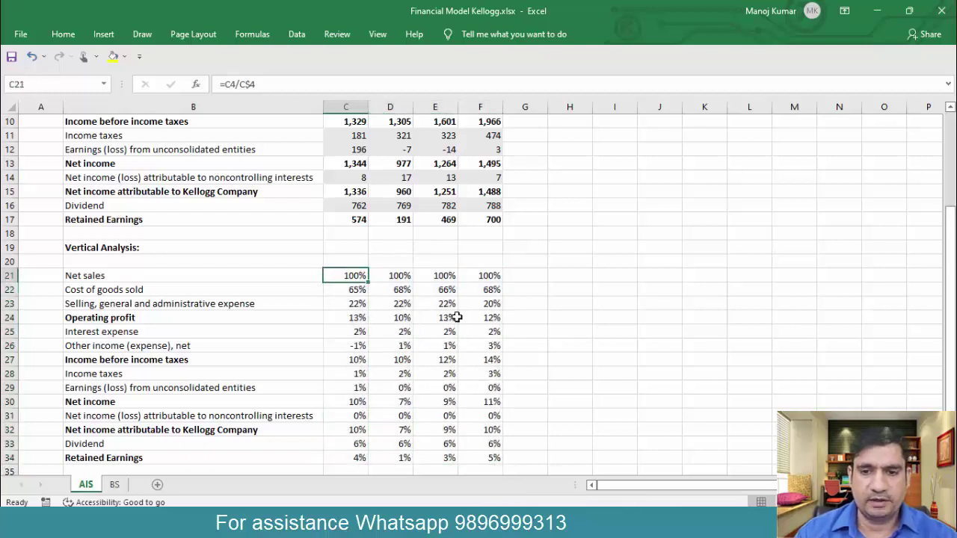
# Step: Review the vertical analysis in B21:F34, comparing cost of goods sold and operating profit percentages across the years
pyautogui.press('Left')
pyautogui.hotkey('ctrl', 'shift', 'Right')
pyautogui.hotkey('ctrl', 'shift', 'Down')
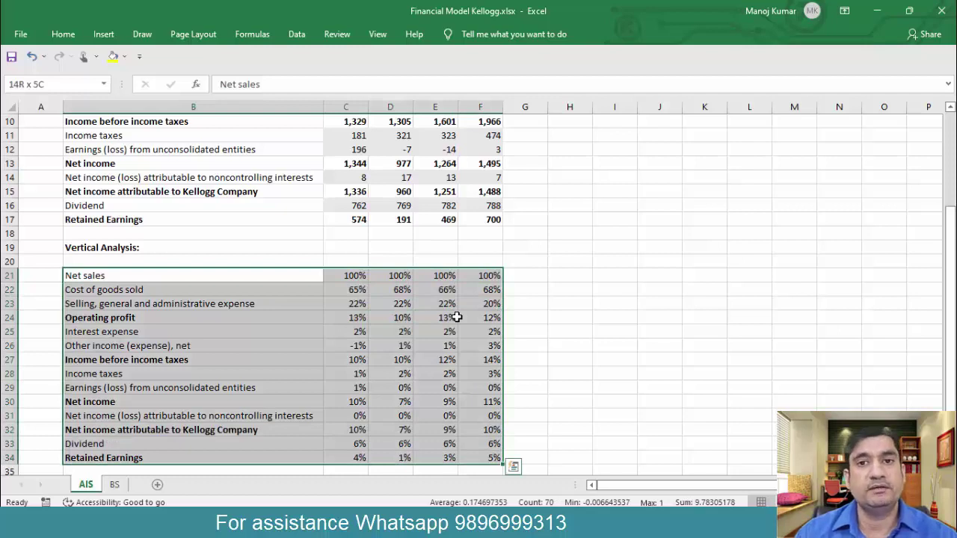
pyautogui.click(352, 304)
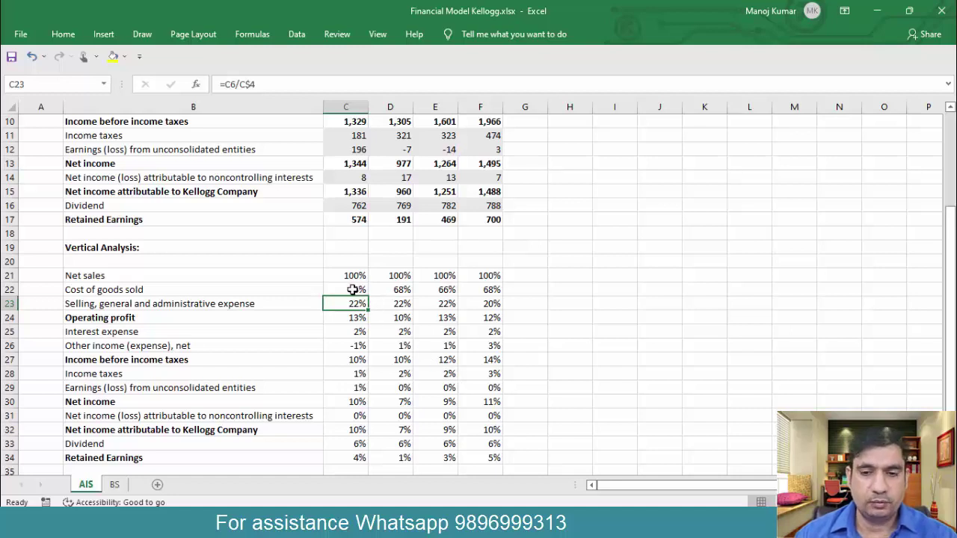
pyautogui.moveTo(352, 289); pyautogui.dragTo(470, 292)
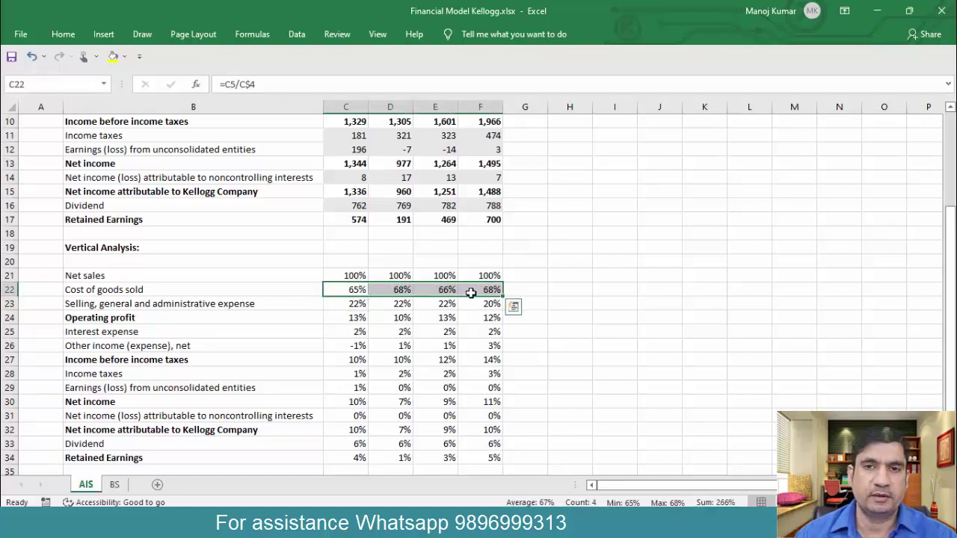
pyautogui.moveTo(353, 318); pyautogui.dragTo(454, 317)
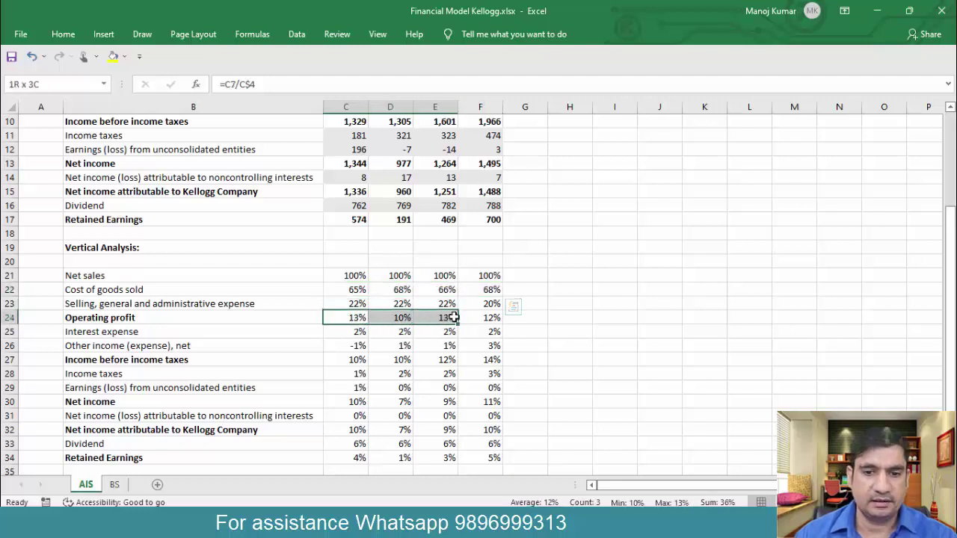
# Step: Flag the cost of goods sold row by entering "Red" in G22 and filling that cell red
pyautogui.click(349, 292)
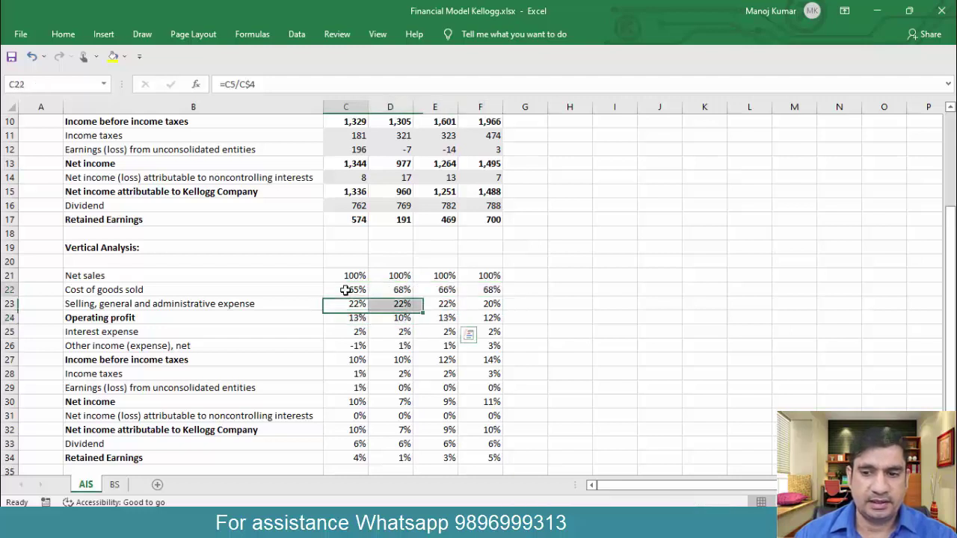
pyautogui.click(521, 291)
pyautogui.write('Red')
pyautogui.hotkey('ctrl', 'Return')
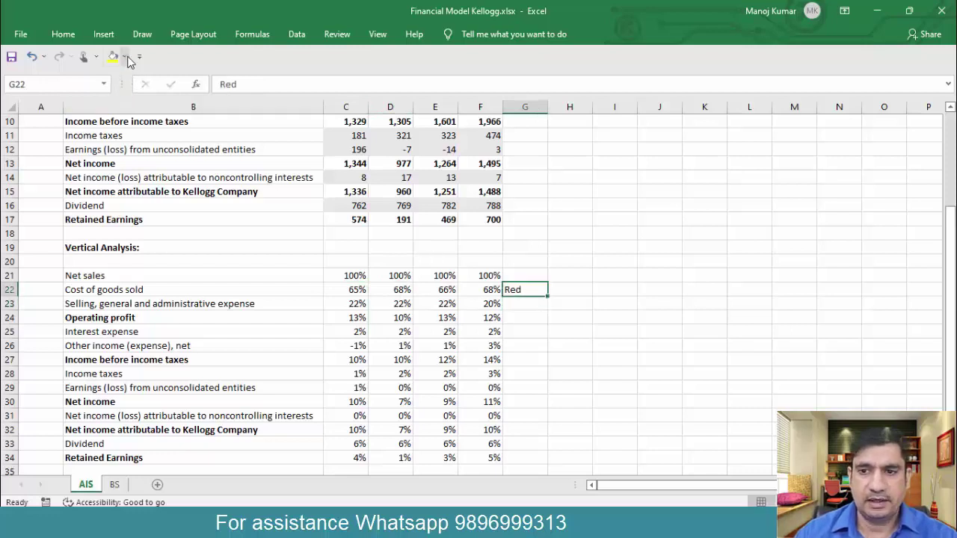
pyautogui.click(127, 57)
pyautogui.click(122, 169)
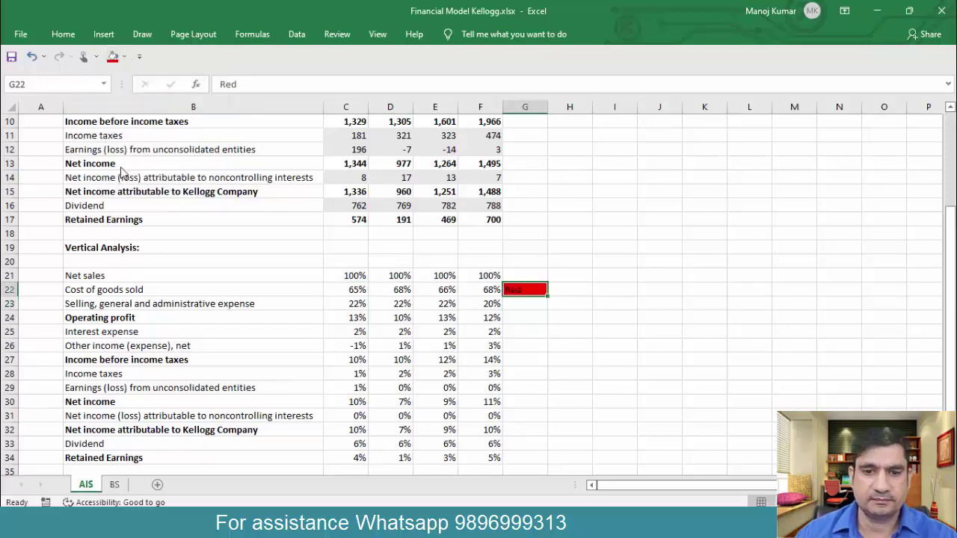
# Step: Compare the cost of goods sold percentages in C22:F22 with net sales in C21:F21 across 2018 to 2021
pyautogui.click(347, 290)
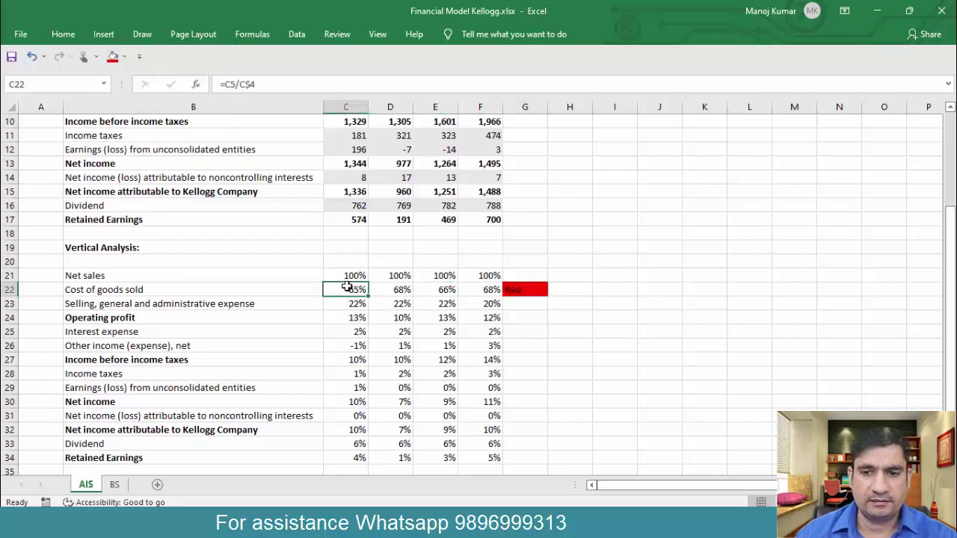
pyautogui.moveTo(347, 286); pyautogui.dragTo(347, 276)
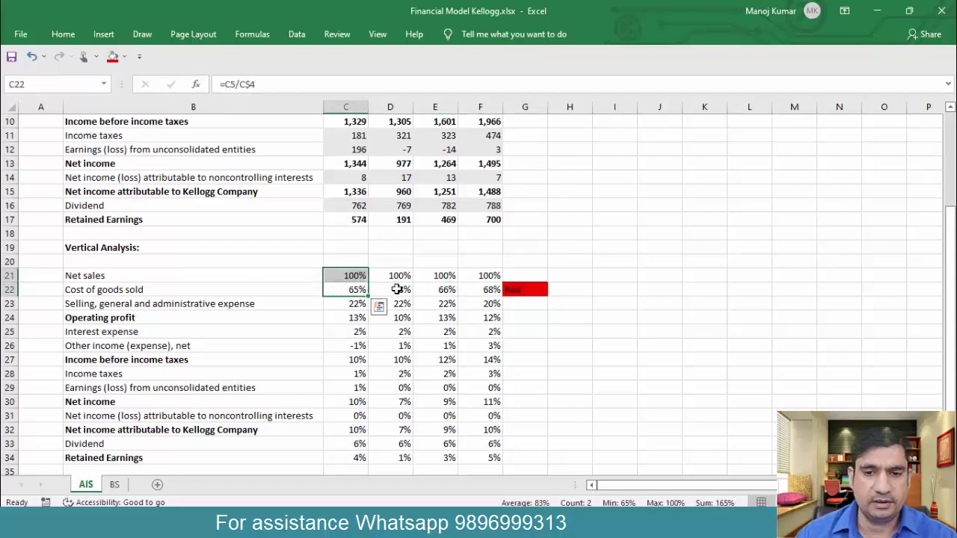
pyautogui.moveTo(482, 290); pyautogui.dragTo(484, 277)
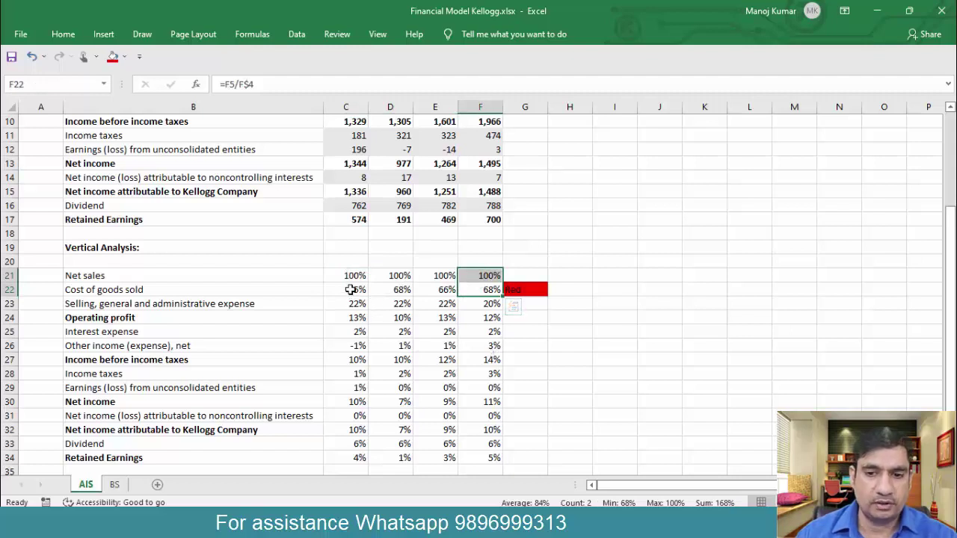
pyautogui.moveTo(350, 289); pyautogui.dragTo(471, 289)
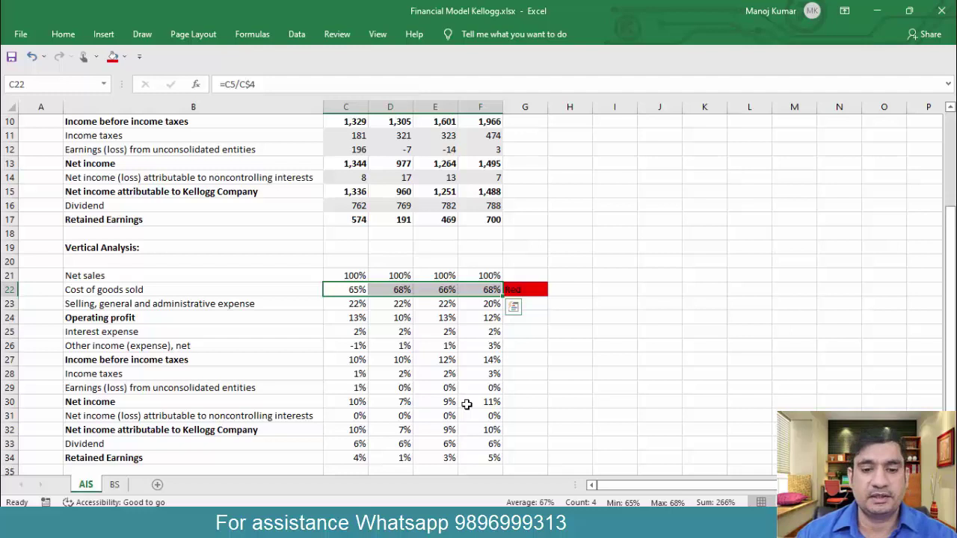
pyautogui.hotkey('shift', 'BackSpace')
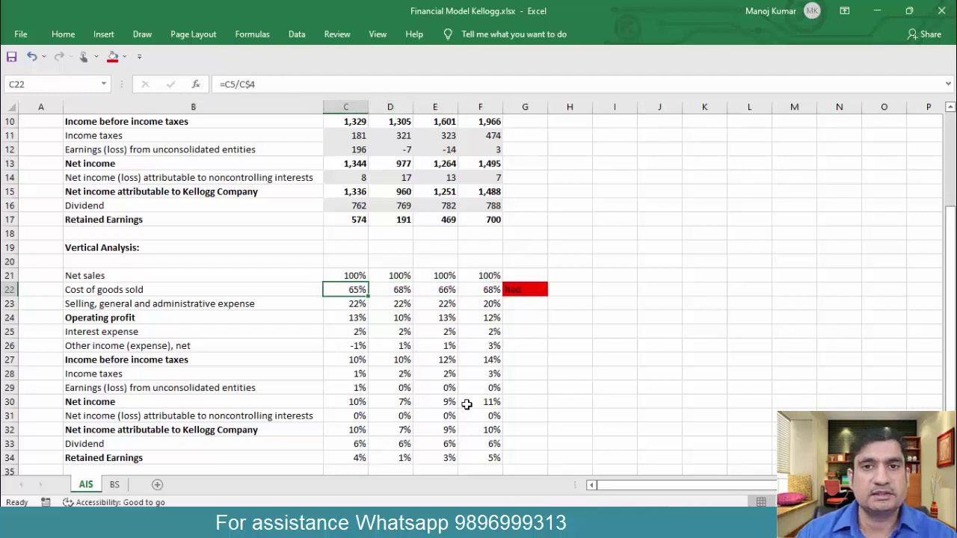
pyautogui.hotkey('shift', 'Up')
pyautogui.hotkey('shift', 'Right')
pyautogui.hotkey('shift', 'Right')
pyautogui.hotkey('shift', 'Right')
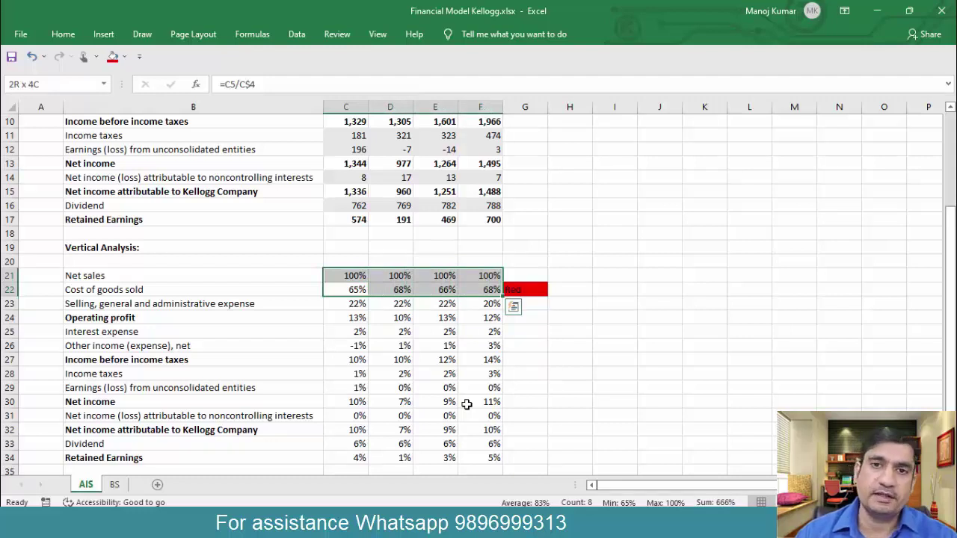
# Step: Examine the selling, general and administrative expense percentages in row 23 across the years
pyautogui.press('Down')
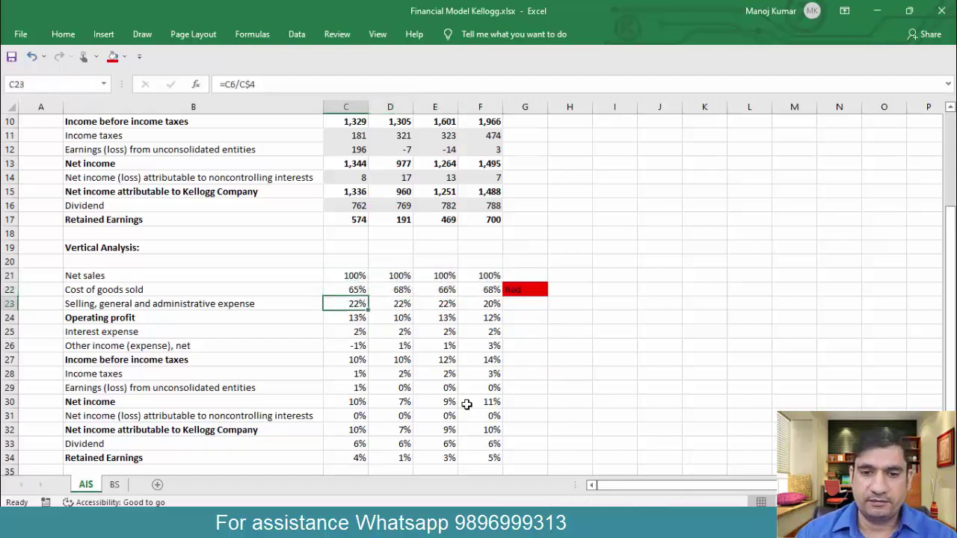
pyautogui.press('Right')
pyautogui.press('Right')
pyautogui.press('Right')
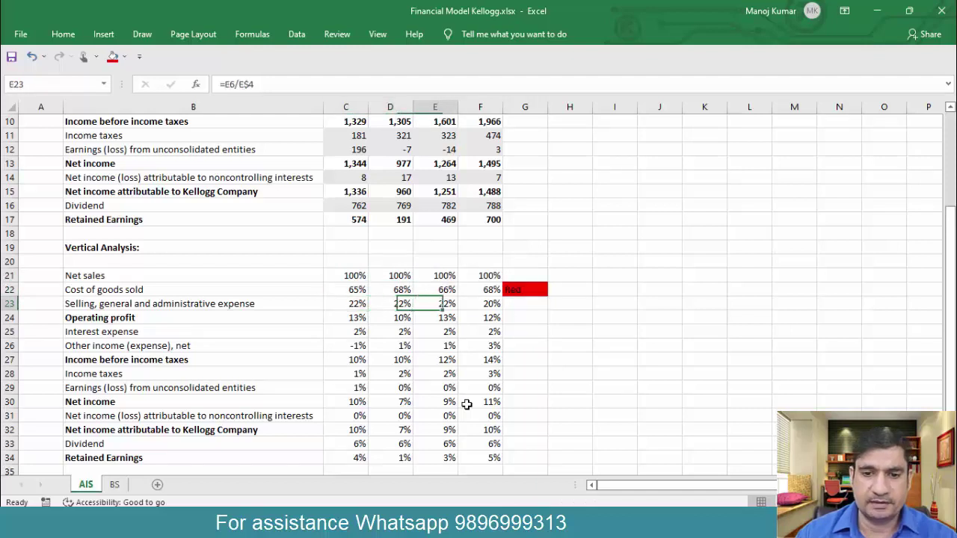
pyautogui.press('Left')
pyautogui.press('Left')
pyautogui.press('Left')
pyautogui.hotkey('shift', 'Right')
pyautogui.hotkey('shift', 'Right')
pyautogui.hotkey('shift', 'Right')
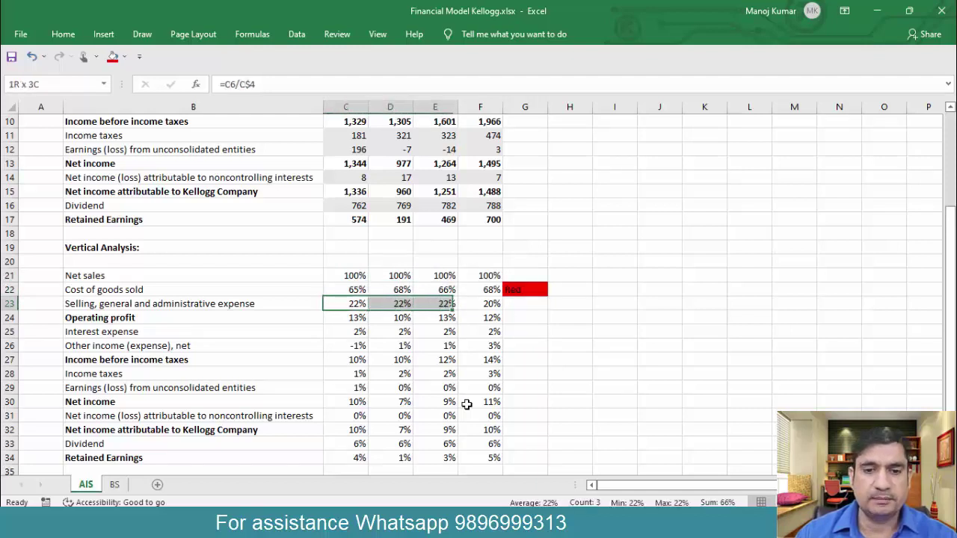
# Step: Flag the selling, general and administrative expense row by entering "Green" in G23 and filling that cell dark green
pyautogui.press('Right')
pyautogui.press('Right')
pyautogui.press('Right')
pyautogui.press('Right')
pyautogui.write('Green')
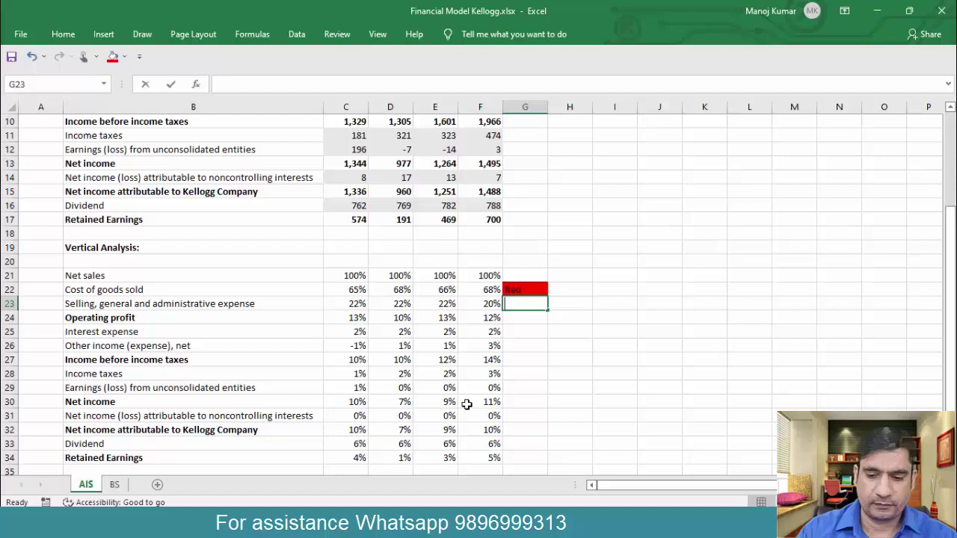
pyautogui.press('Return')
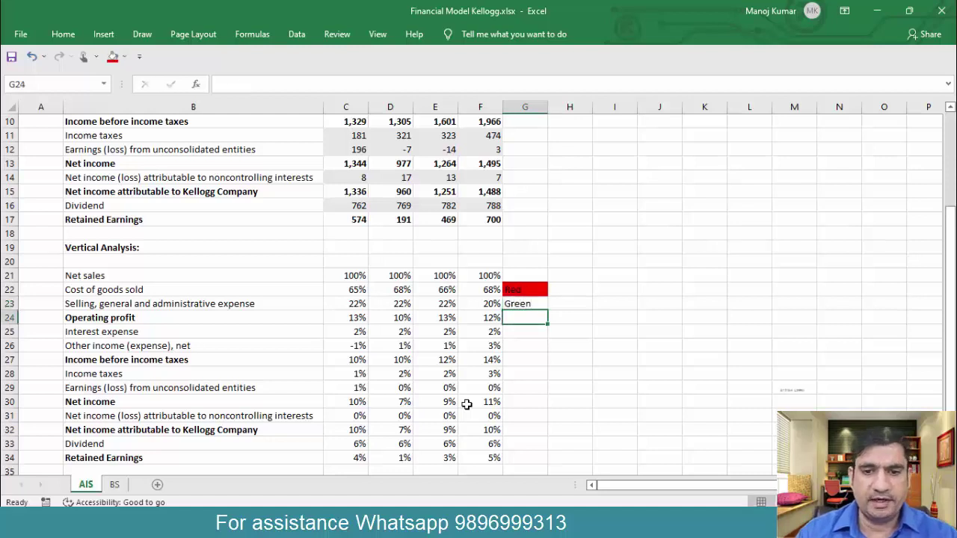
pyautogui.press('Up')
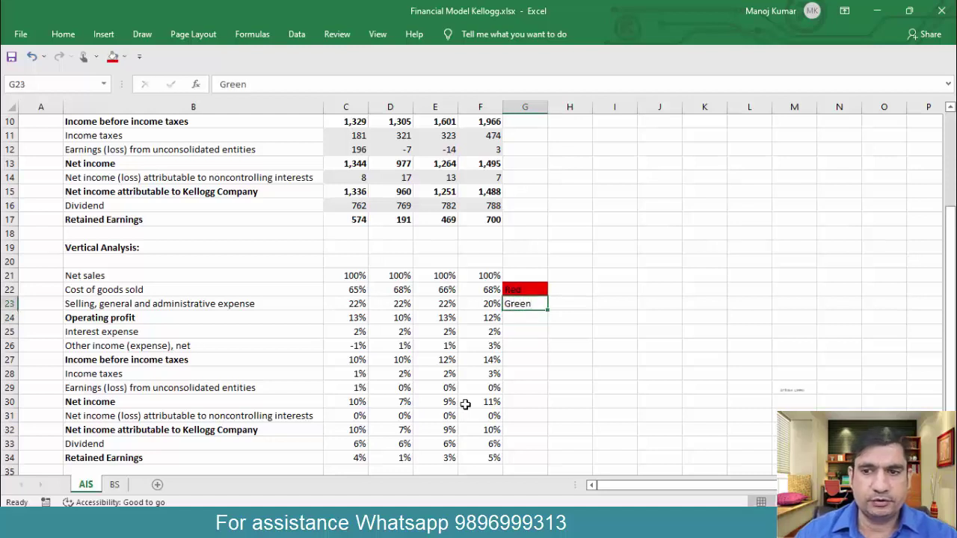
pyautogui.click(124, 56)
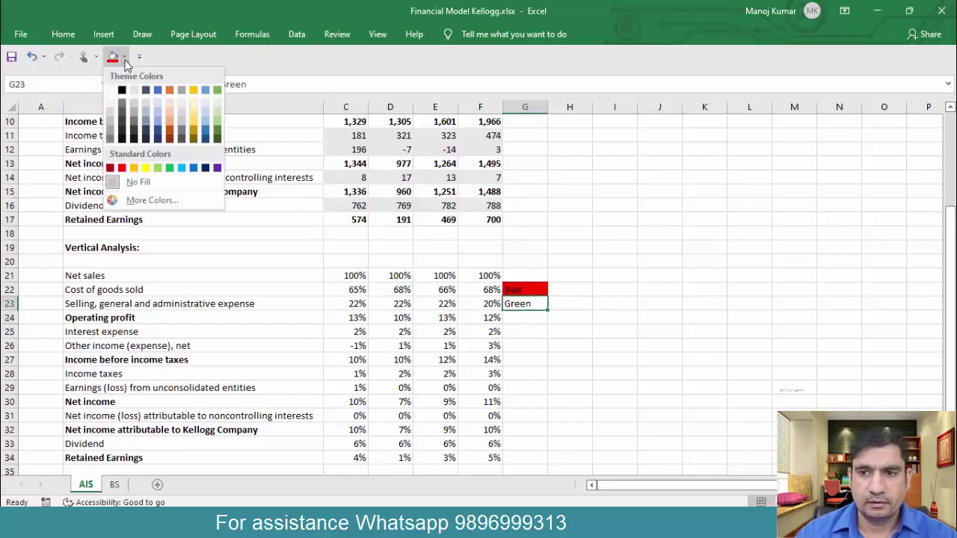
pyautogui.click(217, 133)
# Step: Examine the flagged cost rows 22 and 23, the interest and other income rows, and the pre-tax income percentages in C27:F27
pyautogui.click(532, 328)
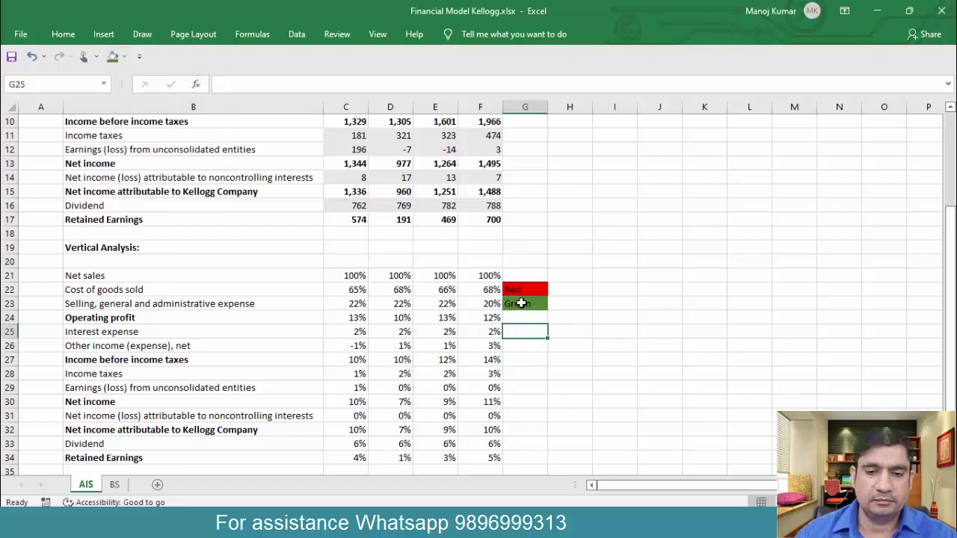
pyautogui.moveTo(357, 290); pyautogui.dragTo(515, 299)
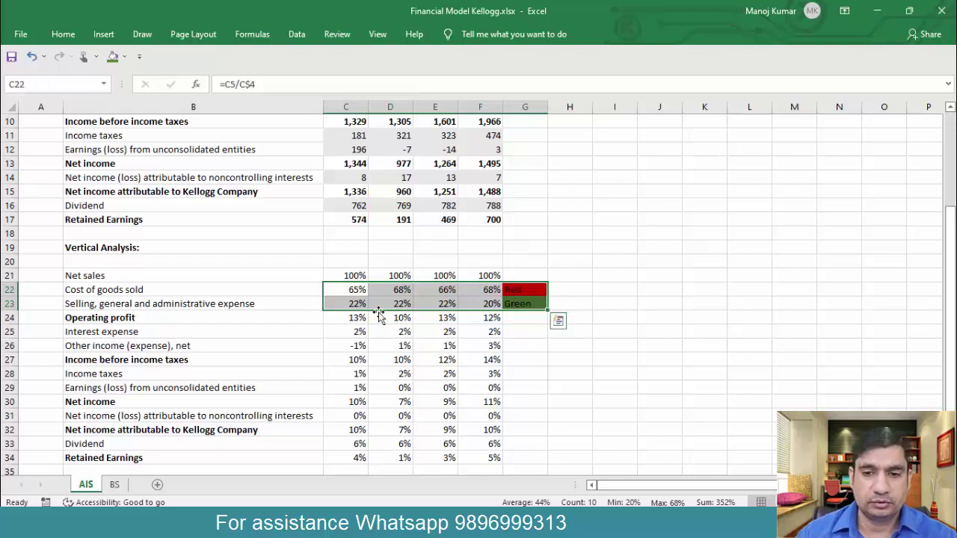
pyautogui.moveTo(335, 293); pyautogui.dragTo(487, 307)
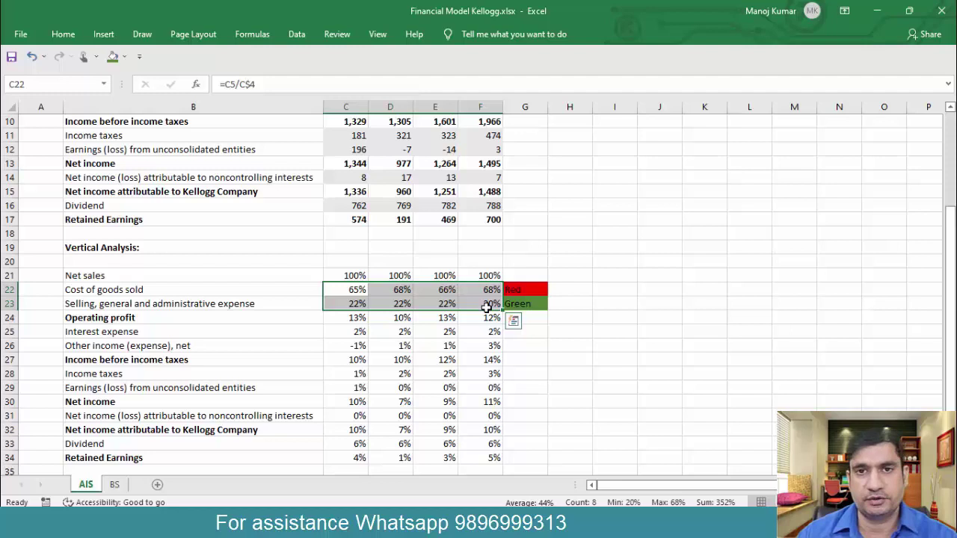
pyautogui.moveTo(356, 290); pyautogui.dragTo(527, 305)
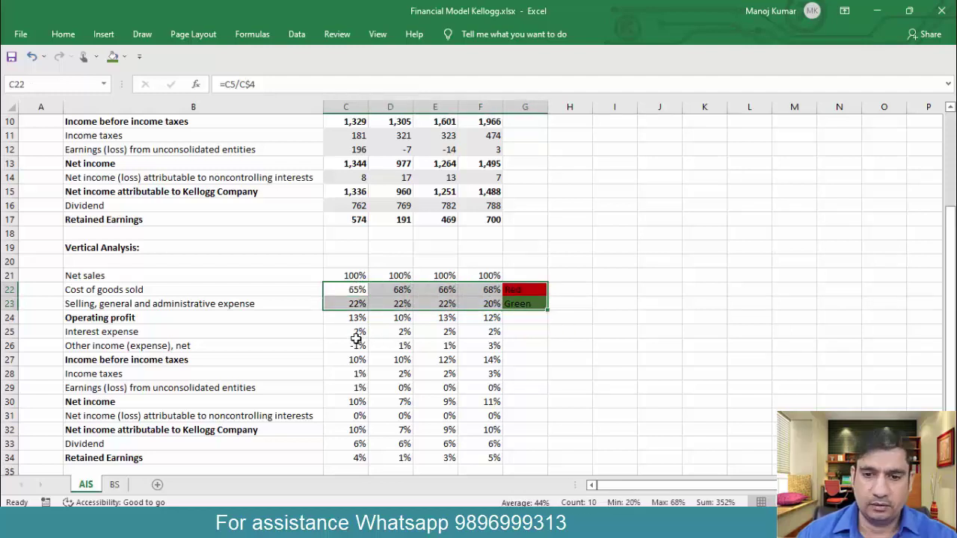
pyautogui.moveTo(343, 335); pyautogui.dragTo(490, 350)
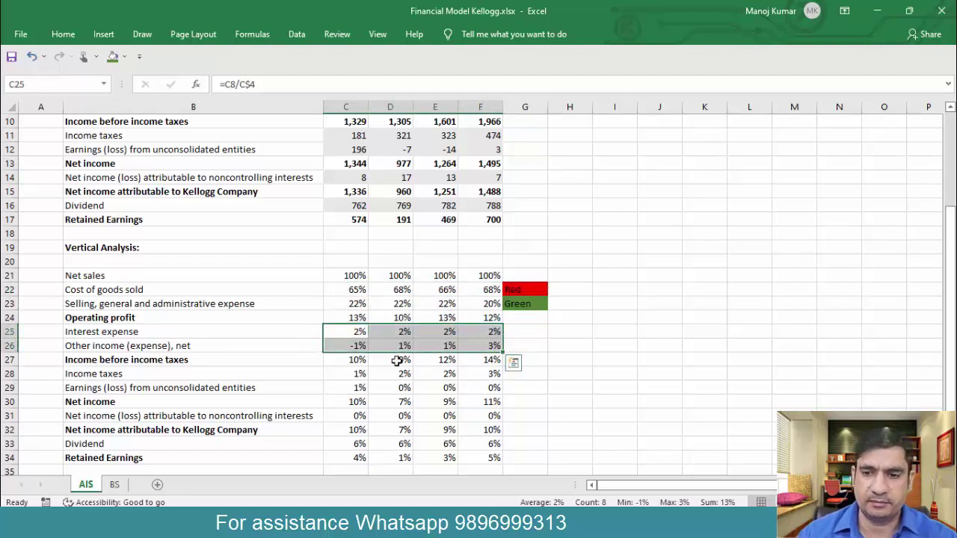
pyautogui.moveTo(347, 360); pyautogui.dragTo(472, 361)
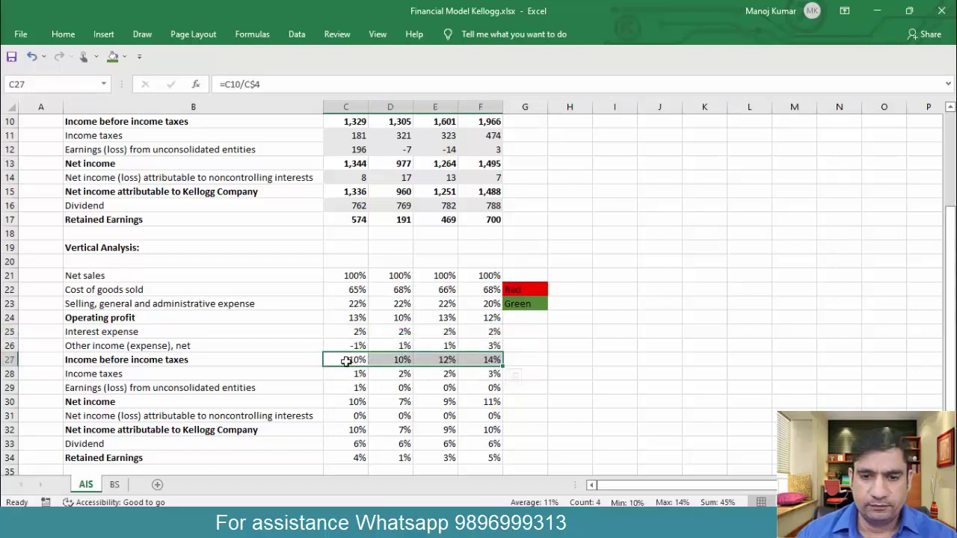
pyautogui.moveTo(344, 360); pyautogui.dragTo(478, 362)
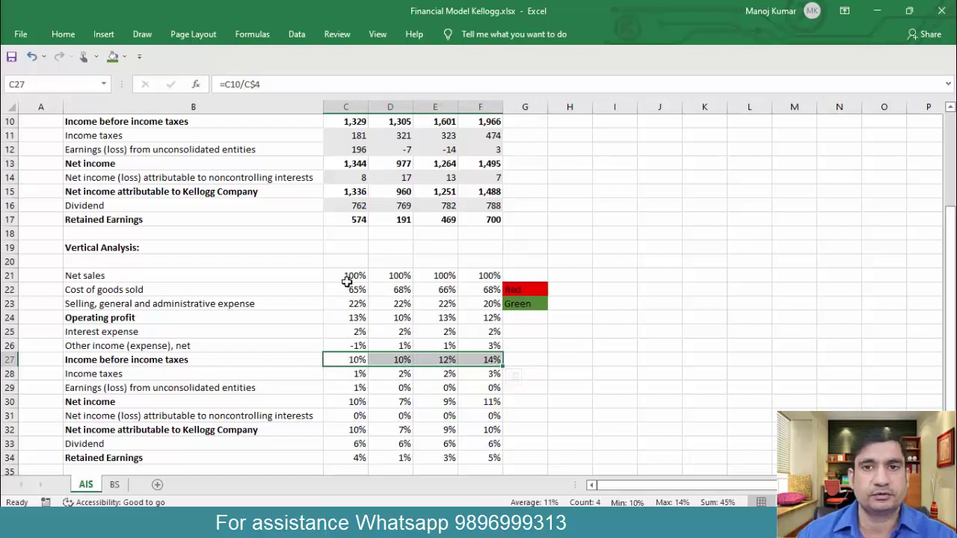
# Step: Copy the Green flag from G23 to G27 for the Income before income taxes row
pyautogui.click(519, 359)
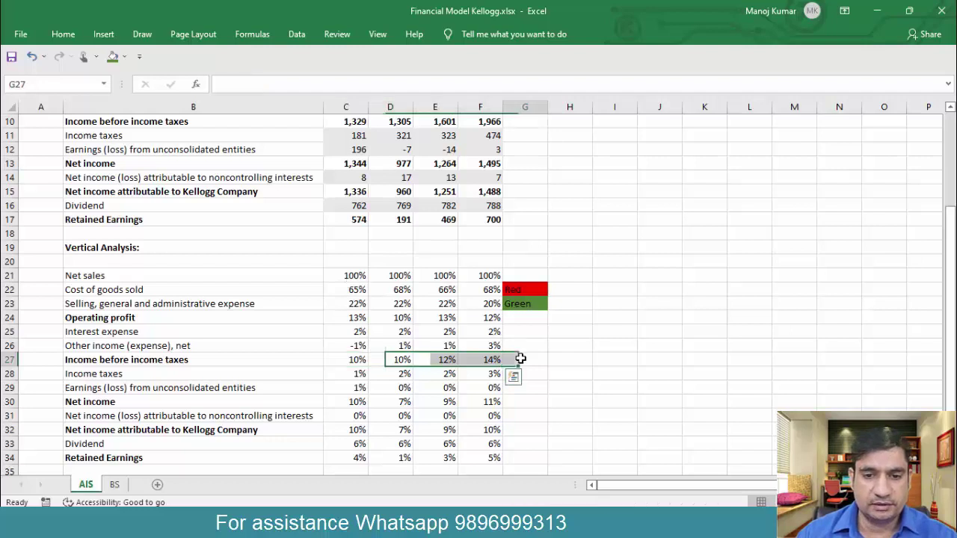
pyautogui.press('Up')
pyautogui.press('Up')
pyautogui.press('Up')
pyautogui.press('Up')
pyautogui.hotkey('ctrl', 'c')
pyautogui.click(520, 359)
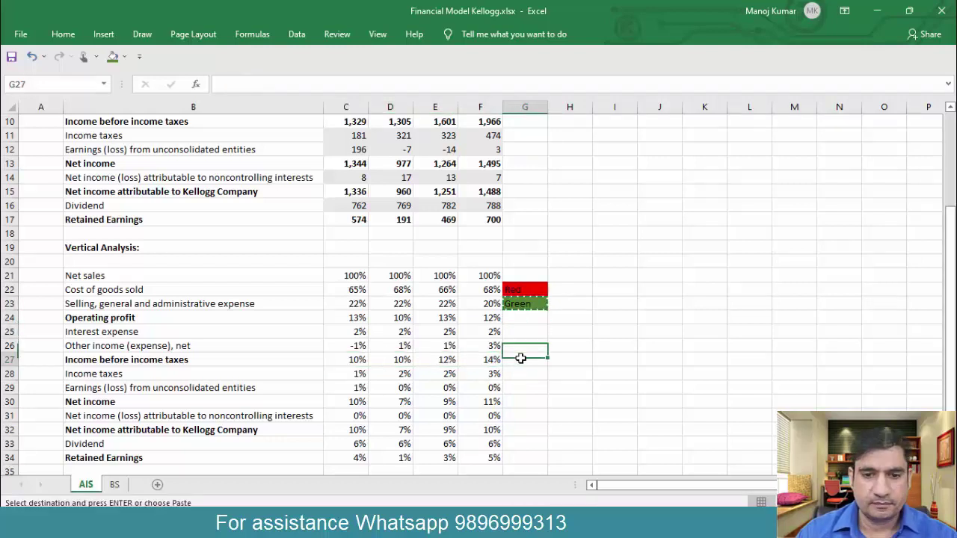
pyautogui.press('Return')
# Step: Check the net income percentages in row 30 and copy the Green flag from G27 to G30
pyautogui.press('Left')
pyautogui.press('Left')
pyautogui.press('Left')
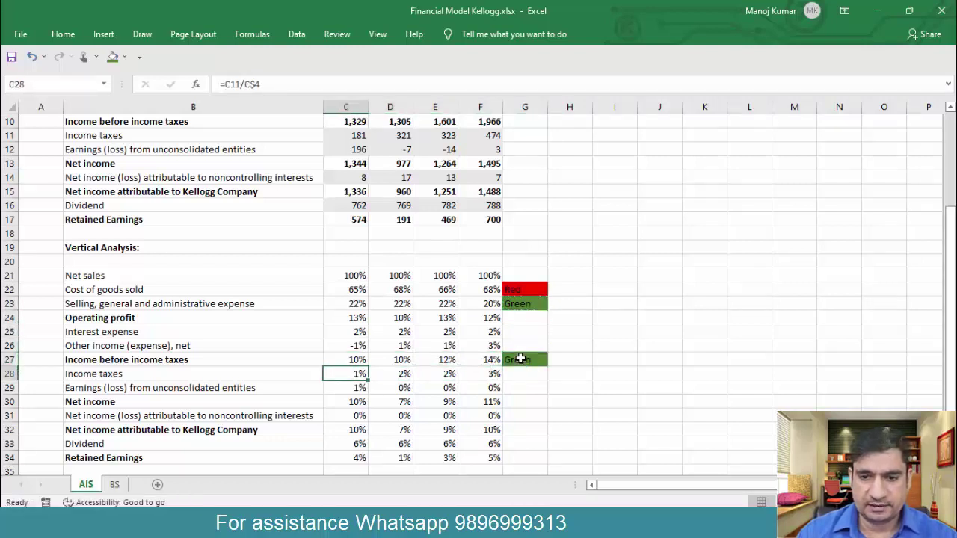
pyautogui.press('Down')
pyautogui.press('Down')
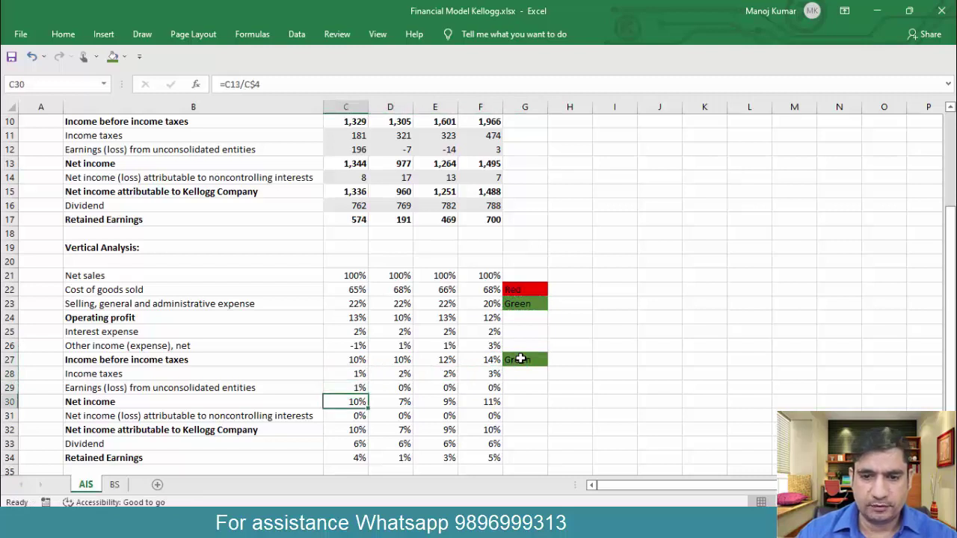
pyautogui.press('Right')
pyautogui.press('Right')
pyautogui.press('Right')
pyautogui.press('Right')
pyautogui.press('Up')
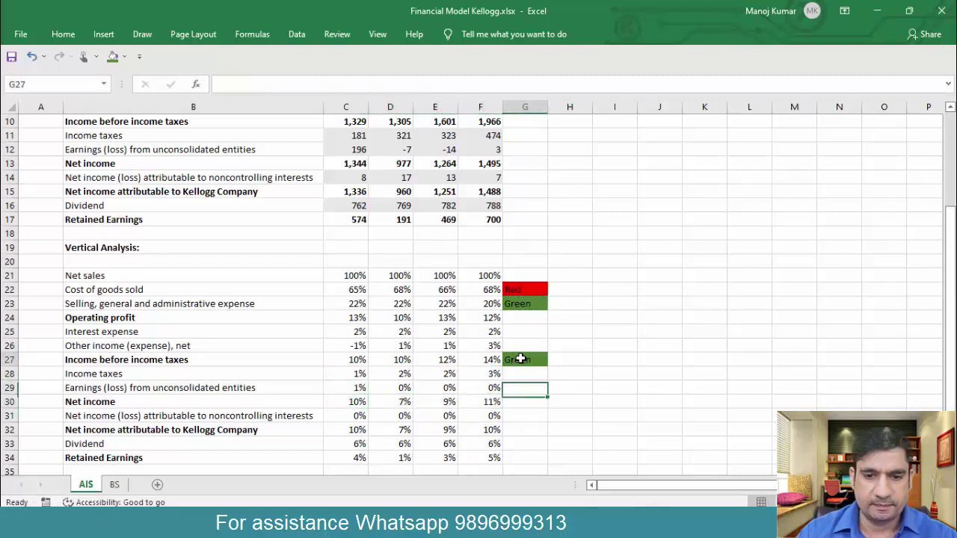
pyautogui.click(521, 360)
pyautogui.hotkey('ctrl', 'c')
pyautogui.press('Down')
pyautogui.press('Down')
pyautogui.press('Down')
pyautogui.press('Return')
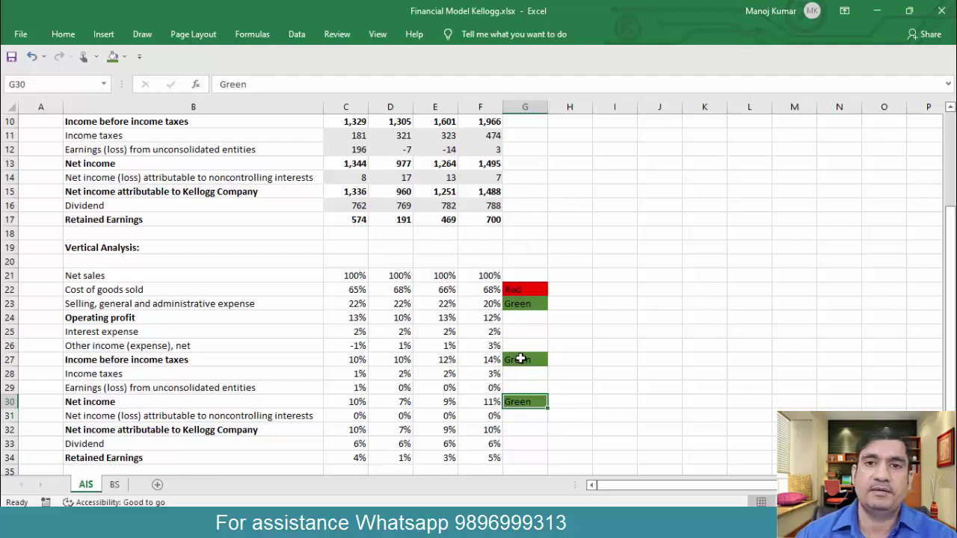
# Step: Go back over the vertical analysis percentages from net sales in C21 to the end of the table
pyautogui.press('Left')
pyautogui.press('Left')
pyautogui.press('Left')
pyautogui.press('Left')
pyautogui.press('Up')
pyautogui.press('Up')
pyautogui.press('Up')
pyautogui.press('Up')
pyautogui.press('Up')
pyautogui.press('Up')
pyautogui.press('Up')
pyautogui.press('Up')
pyautogui.press('Up')
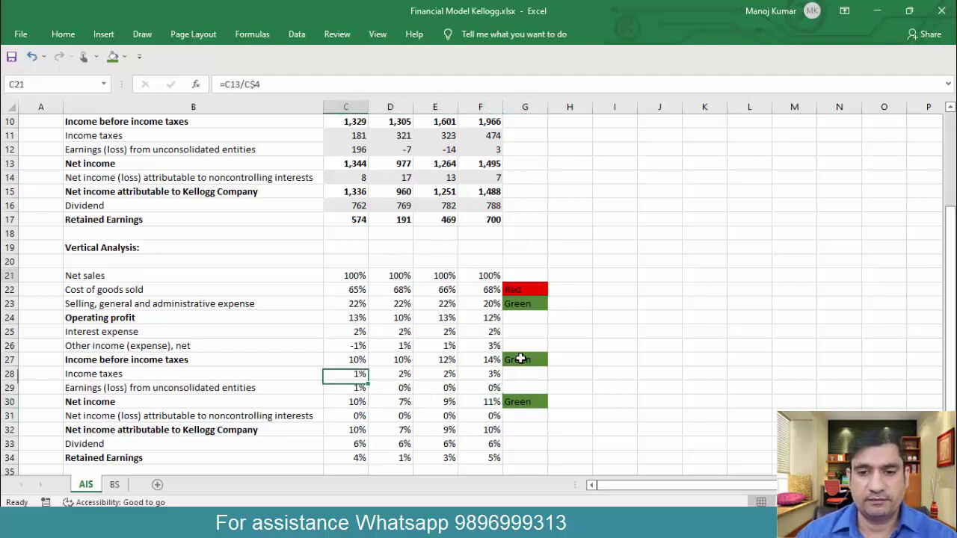
pyautogui.hotkey('ctrl', 'shift', 'Right')
pyautogui.hotkey('ctrl', 'shift', 'Down')
pyautogui.press('Right')
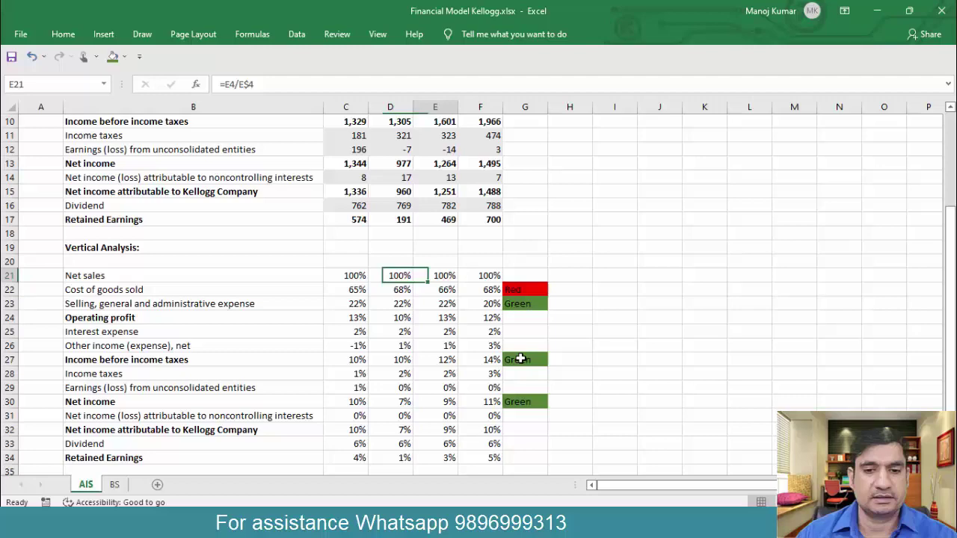
# Step: Copy the year headings 2018 to 2021 from C2:F2 to H2:K2 beside the income statement
pyautogui.press('Right')
pyautogui.press('Right')
pyautogui.press('Right')
pyautogui.press('Right')
pyautogui.hotkey('ctrl', 'Up')
pyautogui.press('Down')
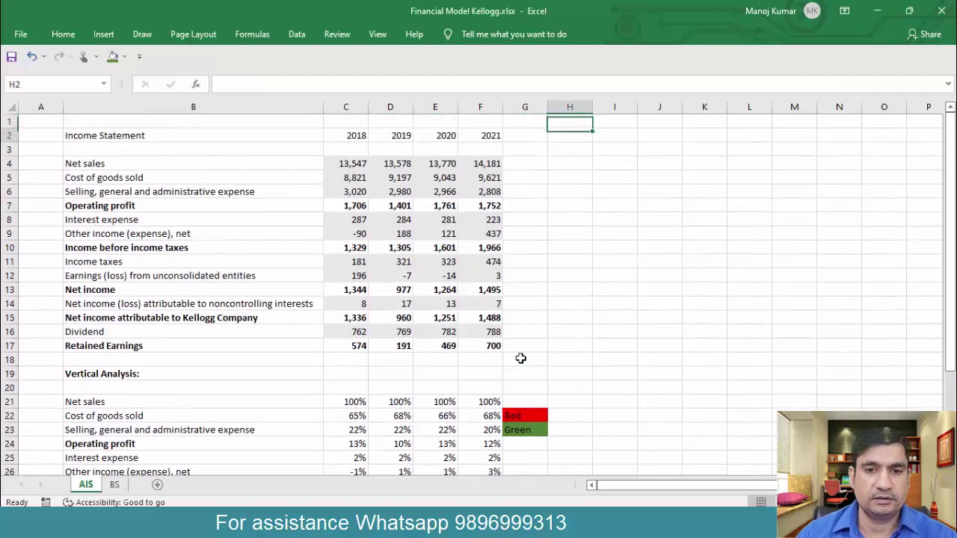
pyautogui.press('Left')
pyautogui.press('Left')
pyautogui.press('Left')
pyautogui.press('Left')
pyautogui.press('Left')
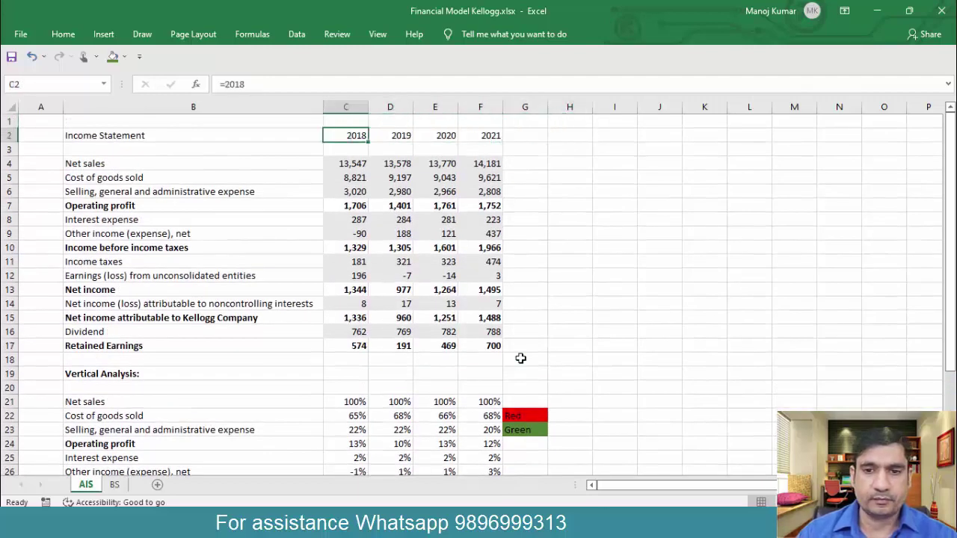
pyautogui.hotkey('ctrl', 'shift', 'Right')
pyautogui.hotkey('ctrl', 'c')
pyautogui.press('Right')
pyautogui.press('Right')
pyautogui.press('Right')
pyautogui.press('Right')
pyautogui.press('Right')
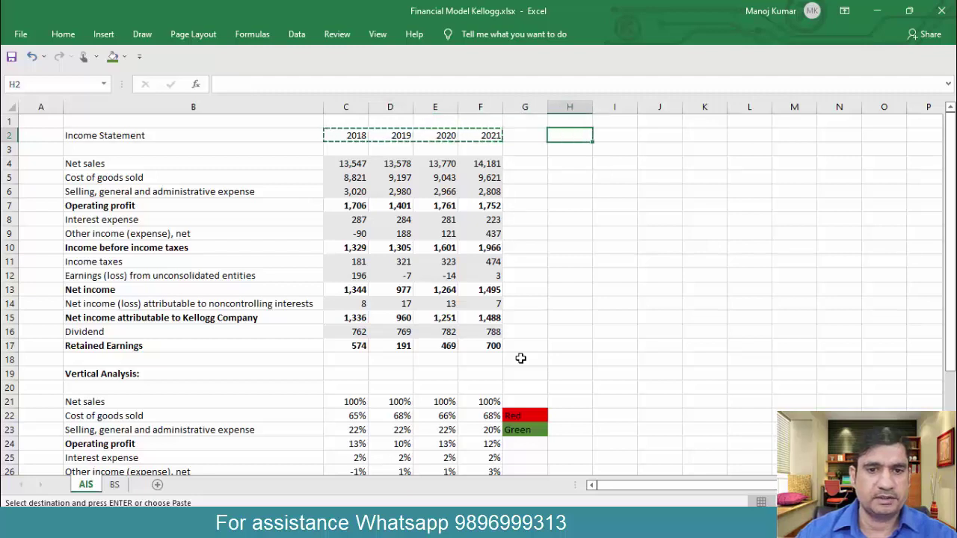
pyautogui.hotkey('ctrl', 'v')
pyautogui.press('Down')
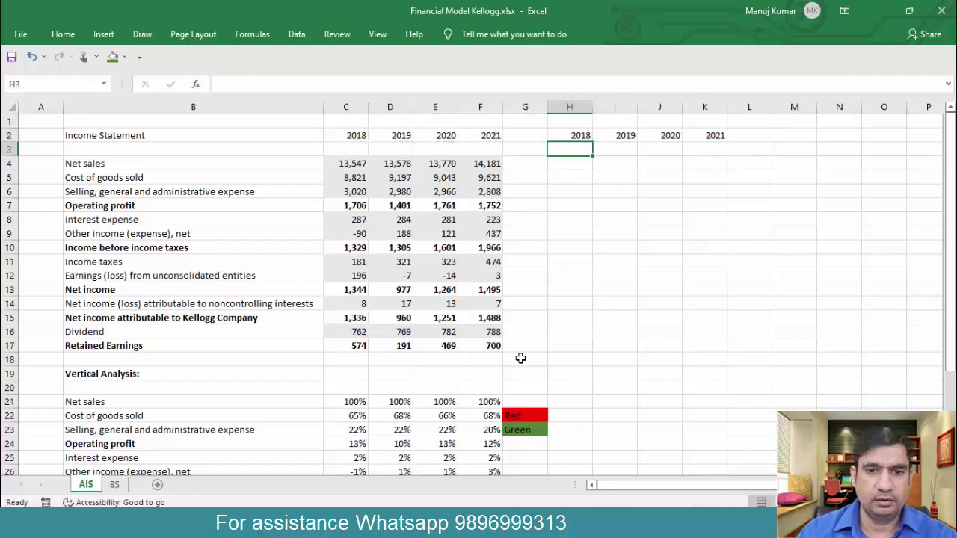
# Step: Enter the title "Horizontal Analysis" in H3 below the copied year headings
pyautogui.write('H')
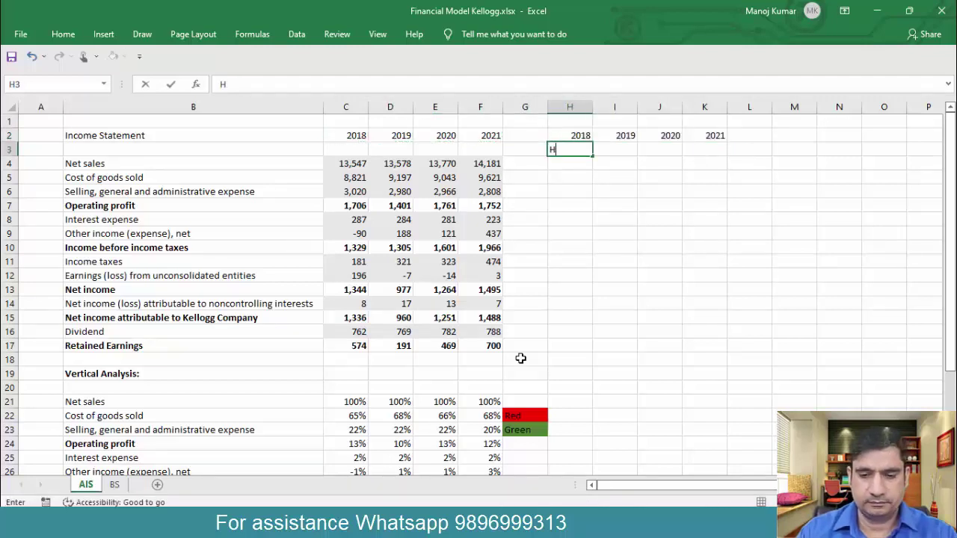
pyautogui.write('orizonT')
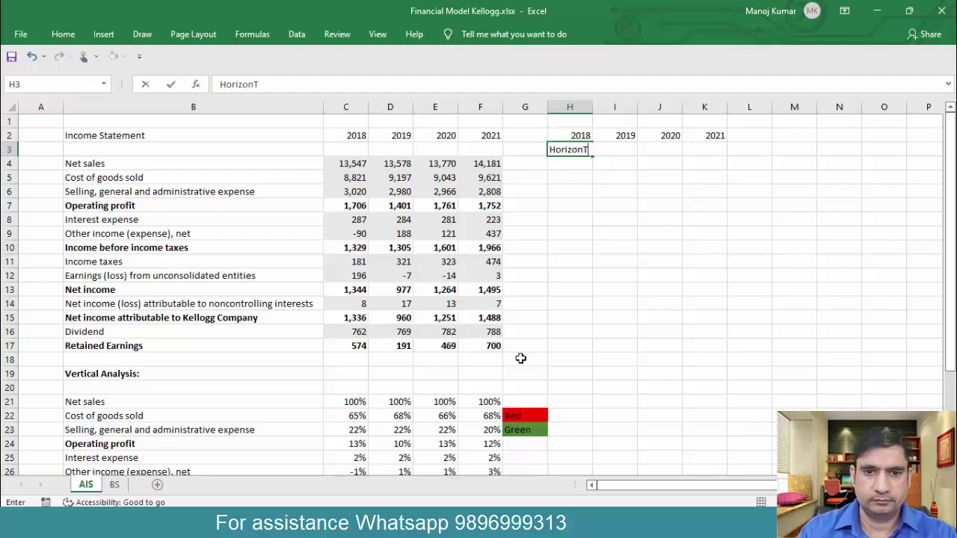
pyautogui.press('BackSpace')
pyautogui.write('t')
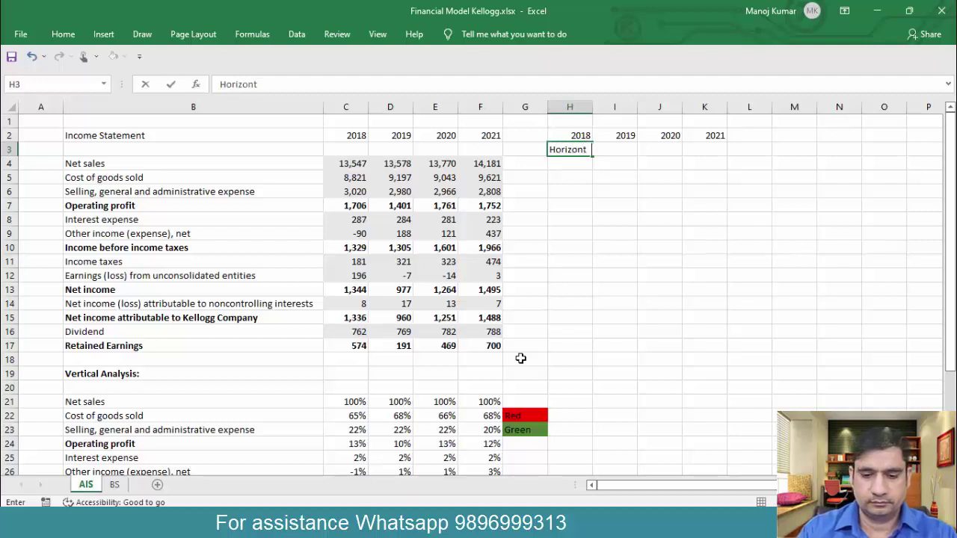
pyautogui.write('al Analysi')
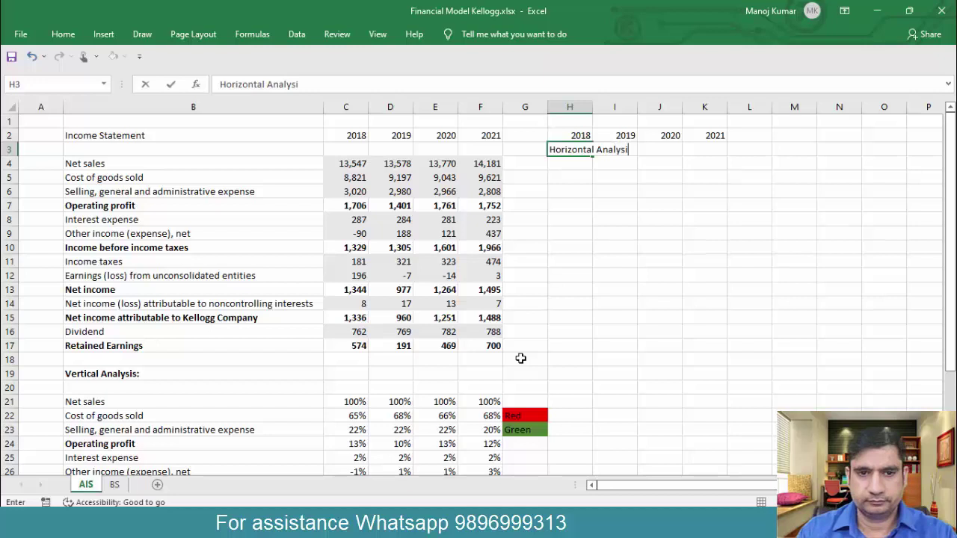
pyautogui.write('s')
pyautogui.press('Return')
# Step: Insert a blank row at row 4, above the Net sales line
pyautogui.hotkey('alt', 'h')
pyautogui.press('i')
pyautogui.press('r')
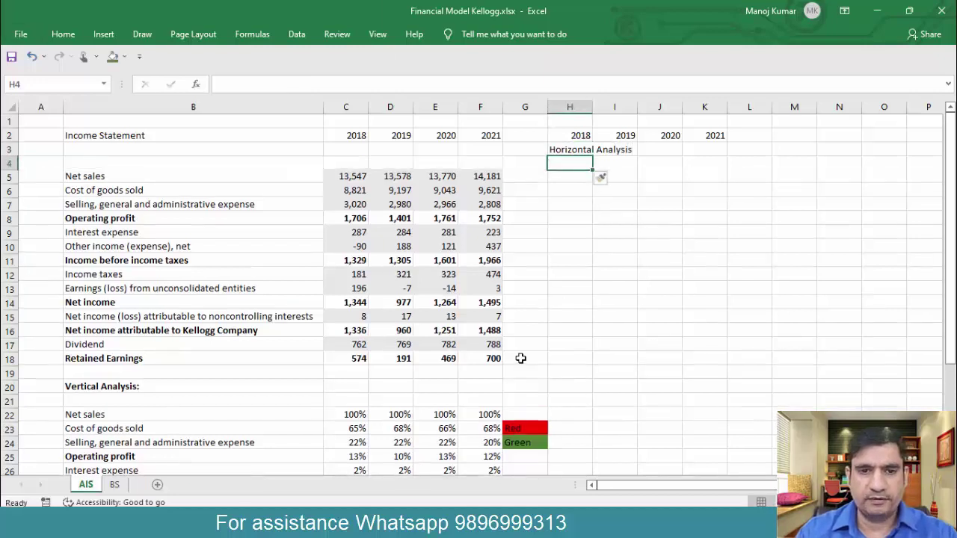
# Step: Calculate the 2019 net sales growth over 2018 in I5 with the formula =D5/C5-1
pyautogui.press('Down')
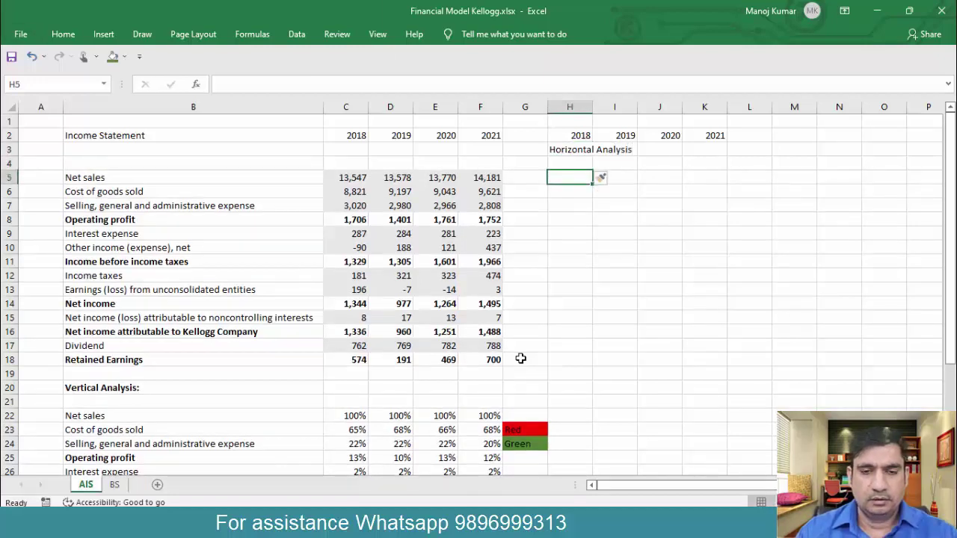
pyautogui.press('Right')
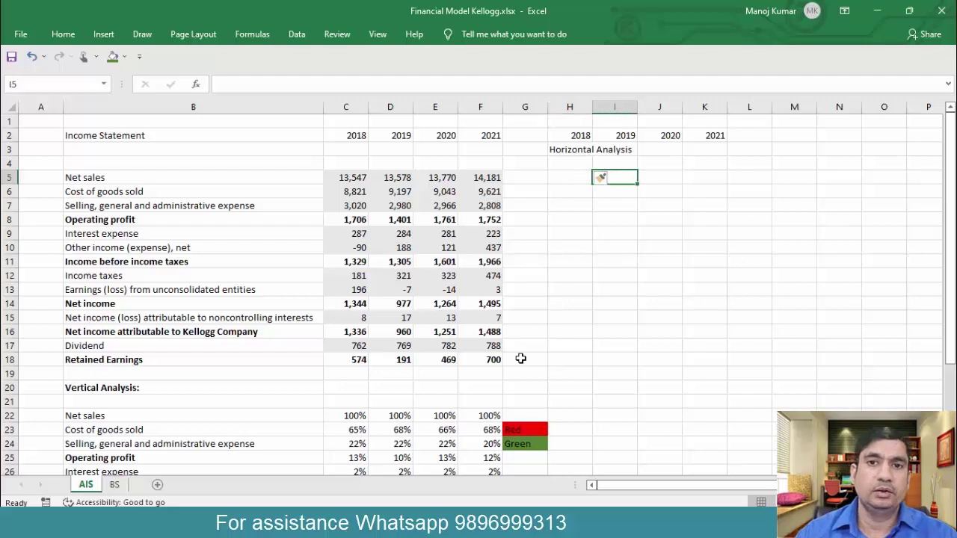
pyautogui.write('=')
pyautogui.press('Left')
pyautogui.press('Left')
pyautogui.press('Left')
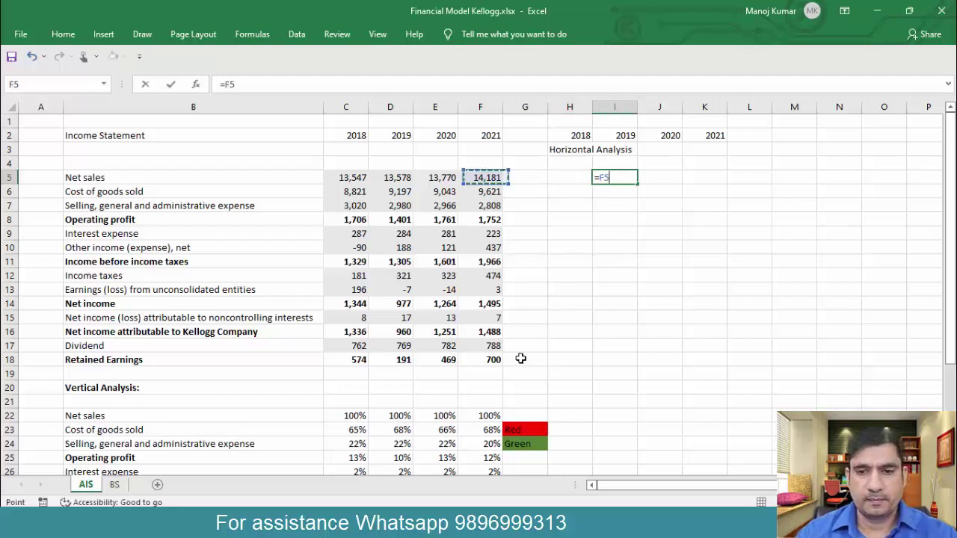
pyautogui.press('Left')
pyautogui.press('Left')
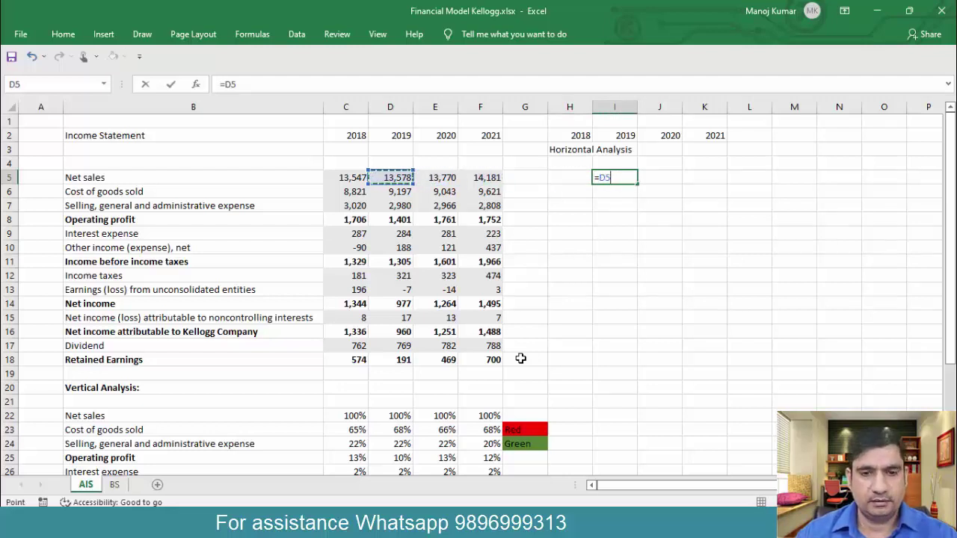
pyautogui.write('/')
pyautogui.press('Left')
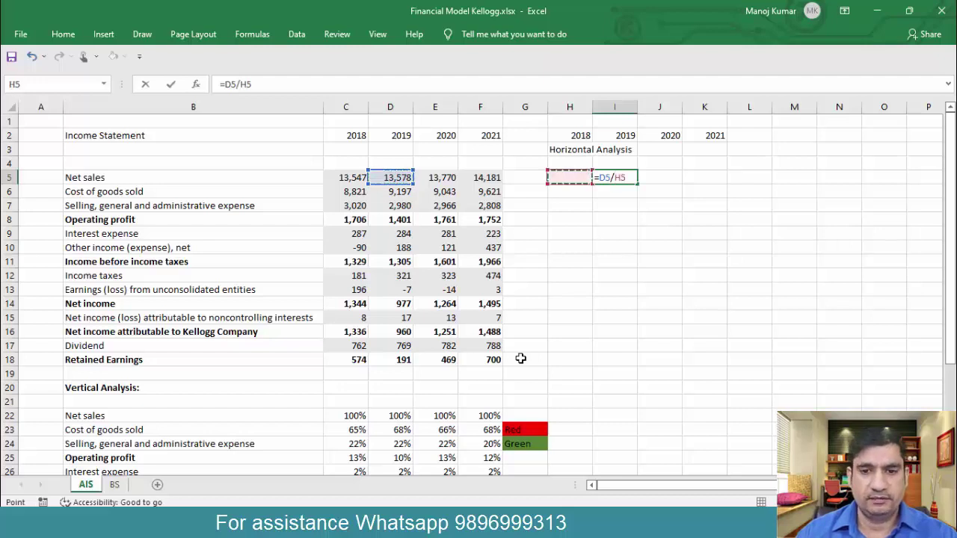
pyautogui.press('Left')
pyautogui.press('Left')
pyautogui.press('Left')
pyautogui.press('Left')
pyautogui.press('Left')
pyautogui.write('-')
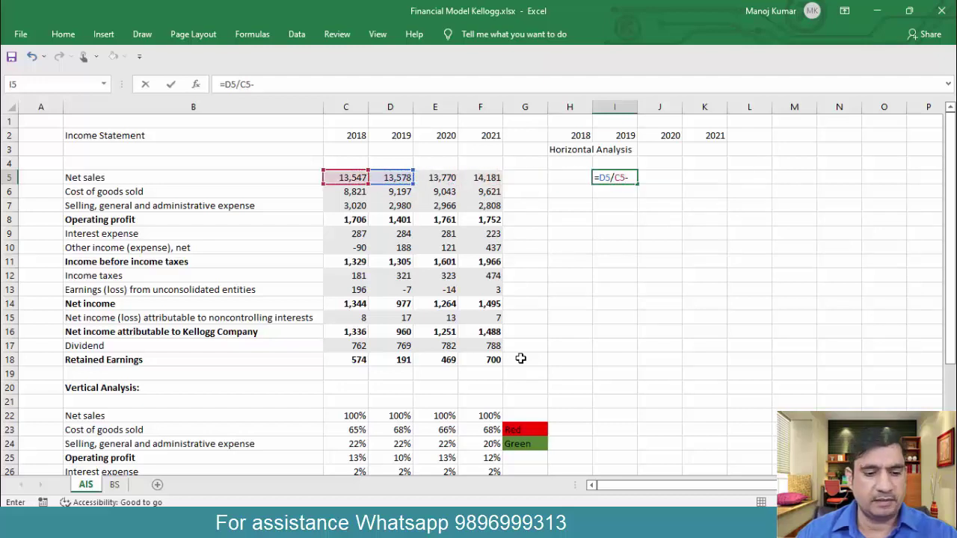
pyautogui.write('1')
pyautogui.hotkey('ctrl', 'Return')
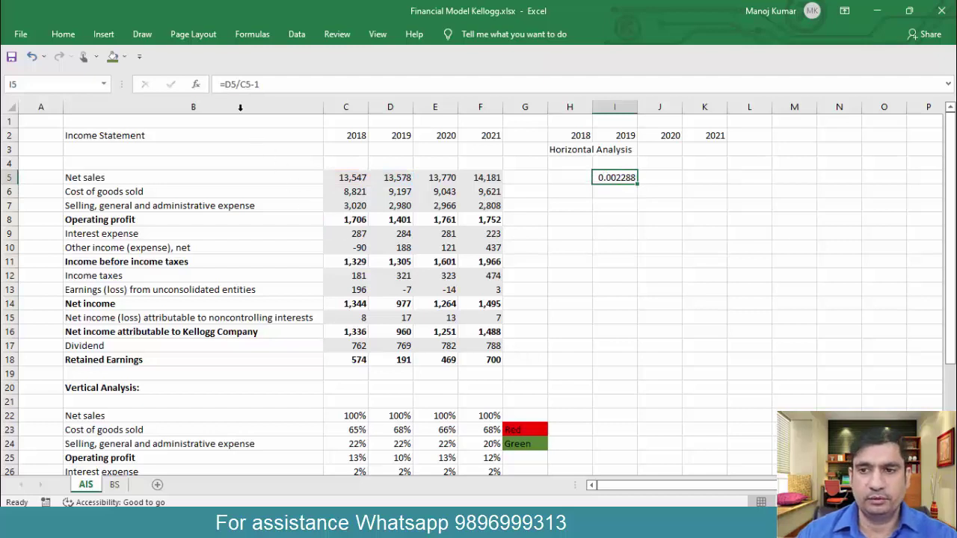
# Step: Format the growth rate in I5 as a percentage with one decimal place
pyautogui.click(73, 41)
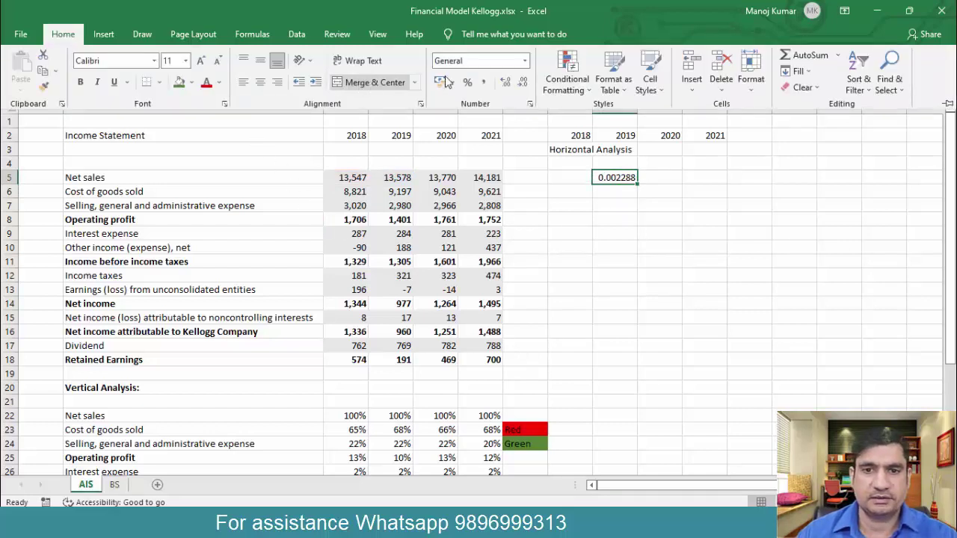
pyautogui.click(468, 84)
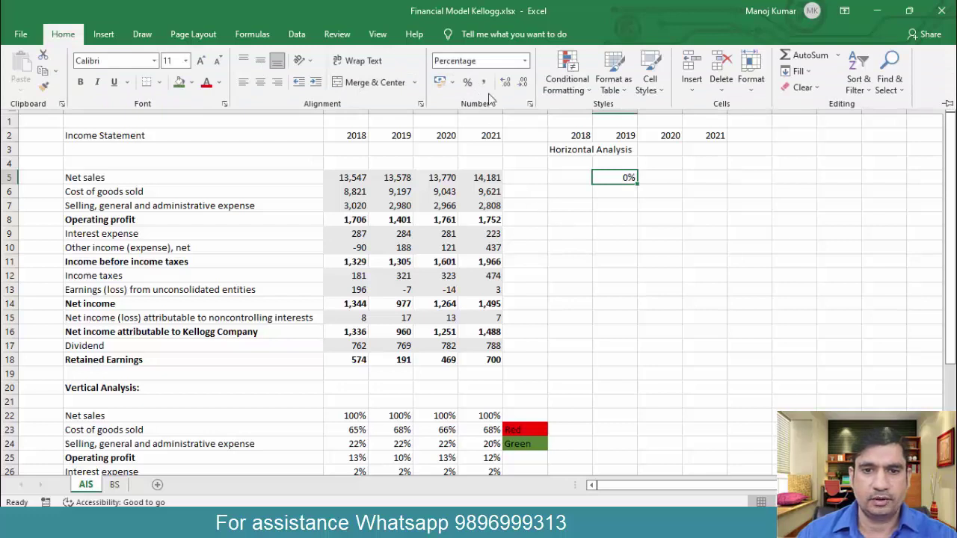
pyautogui.click(508, 84)
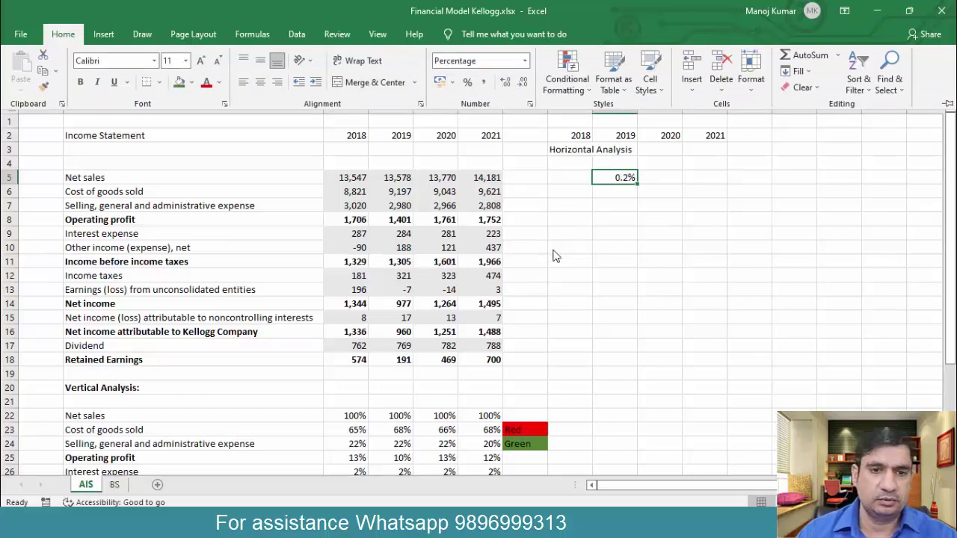
# Step: Fill the growth formula from I5 across to K5 and down to the Retained Earnings row, covering I5:K18
pyautogui.hotkey('shift', 'Right')
pyautogui.hotkey('shift', 'Right')
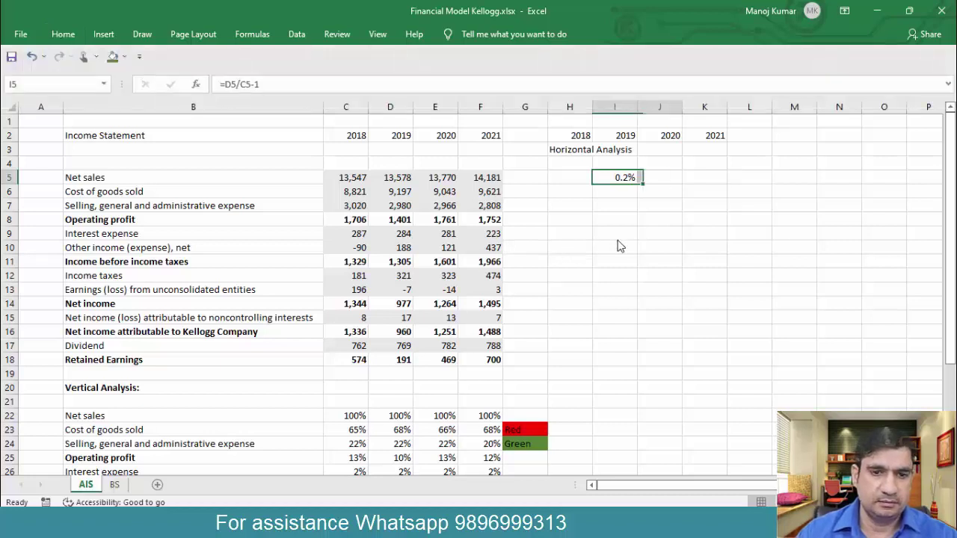
pyautogui.hotkey('ctrl', 'r')
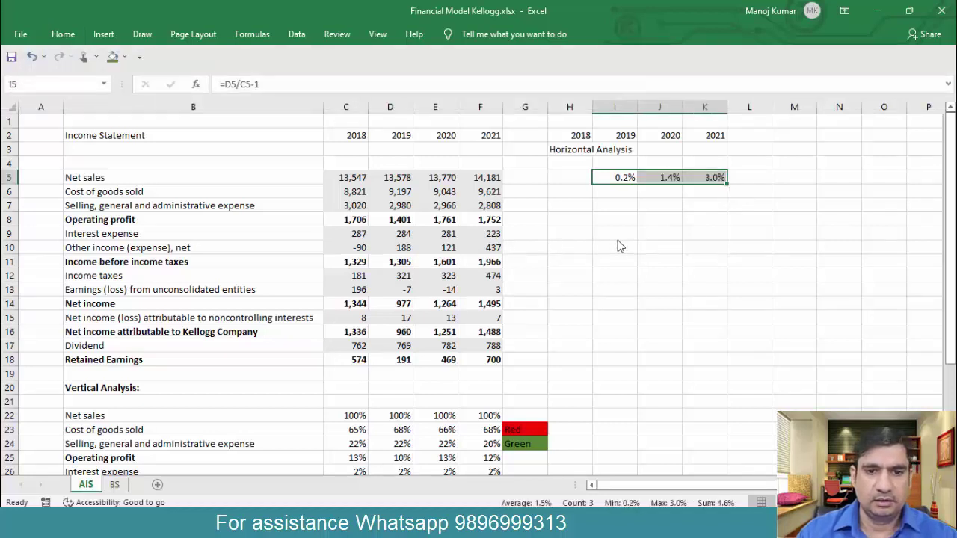
pyautogui.hotkey('shift', 'Down')
pyautogui.hotkey('shift', 'Down')
pyautogui.hotkey('shift', 'Down')
pyautogui.hotkey('shift', 'Down')
pyautogui.hotkey('shift', 'Down')
pyautogui.hotkey('shift', 'Down')
pyautogui.hotkey('shift', 'Down')
pyautogui.hotkey('shift', 'Down')
pyautogui.hotkey('shift', 'Down')
pyautogui.hotkey('shift', 'Down')
pyautogui.hotkey('shift', 'Down')
pyautogui.hotkey('shift', 'Down')
pyautogui.hotkey('shift', 'Down')
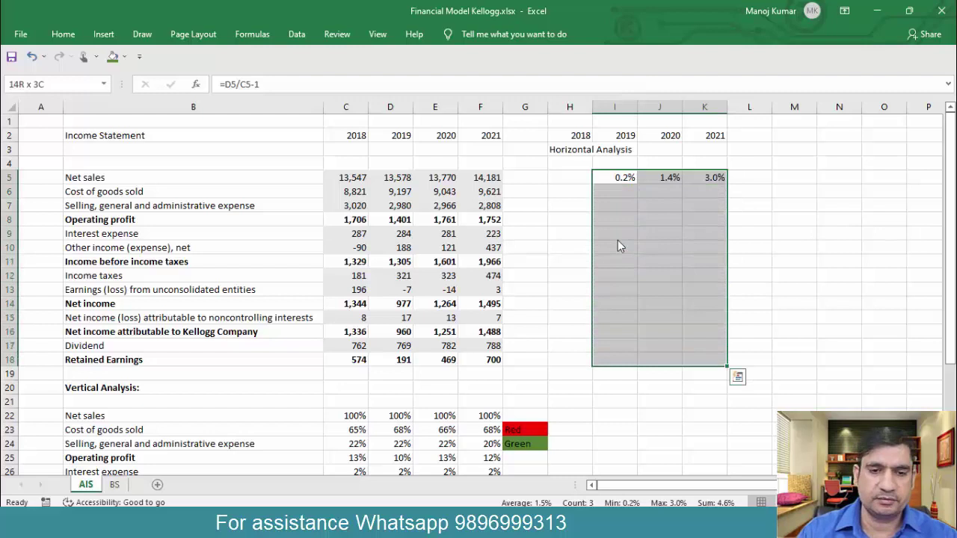
pyautogui.hotkey('ctrl', 'd')
# Step: Review the empty 2018 column H5:H18 and the year-on-year percentages in I5:K18
pyautogui.press('Left')
pyautogui.hotkey('shift', 'Down')
pyautogui.hotkey('shift', 'Down')
pyautogui.hotkey('shift', 'Down')
pyautogui.hotkey('shift', 'Down')
pyautogui.hotkey('shift', 'Down')
pyautogui.hotkey('shift', 'Down')
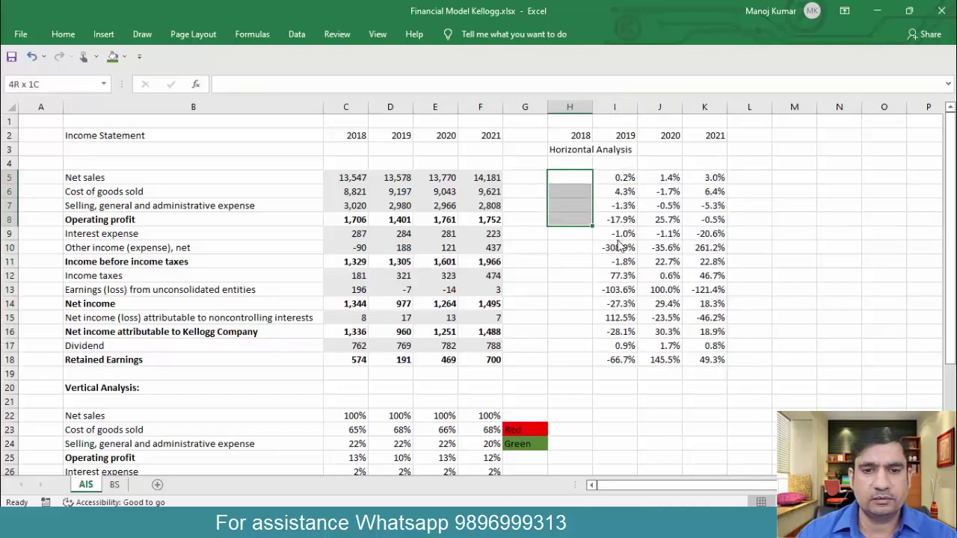
pyautogui.hotkey('shift', 'Down')
pyautogui.hotkey('shift', 'Down')
pyautogui.hotkey('shift', 'Down')
pyautogui.hotkey('shift', 'Down')
pyautogui.hotkey('shift', 'Down')
pyautogui.hotkey('shift', 'Down')
pyautogui.hotkey('shift', 'Down')
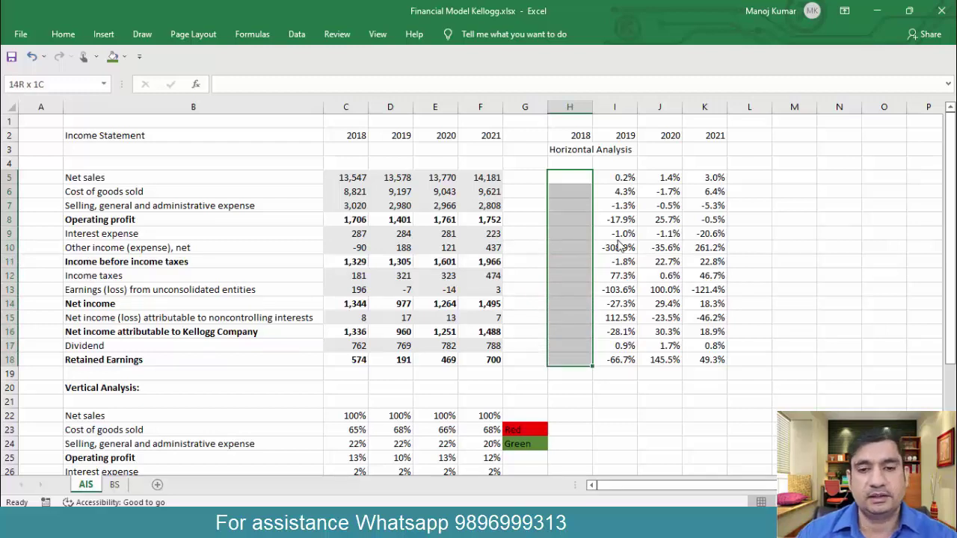
pyautogui.hotkey('shift', 'Left')
pyautogui.press('Right')
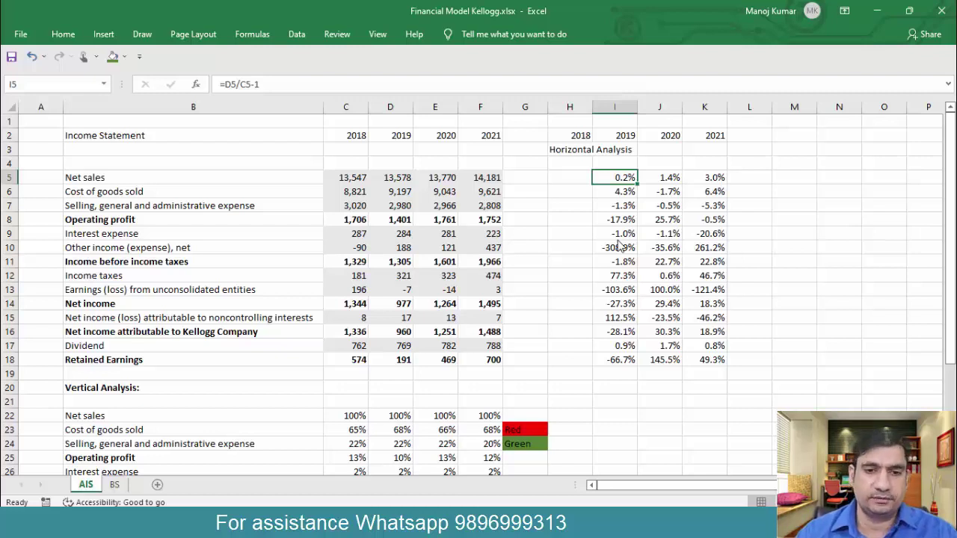
pyautogui.hotkey('ctrl', 'shift', 'Right')
pyautogui.hotkey('ctrl', 'shift', 'Down')
# Step: Calculate the absolute change in net sales from 2018 to 2019 in M5 with the formula =D5-C5
pyautogui.press('Right')
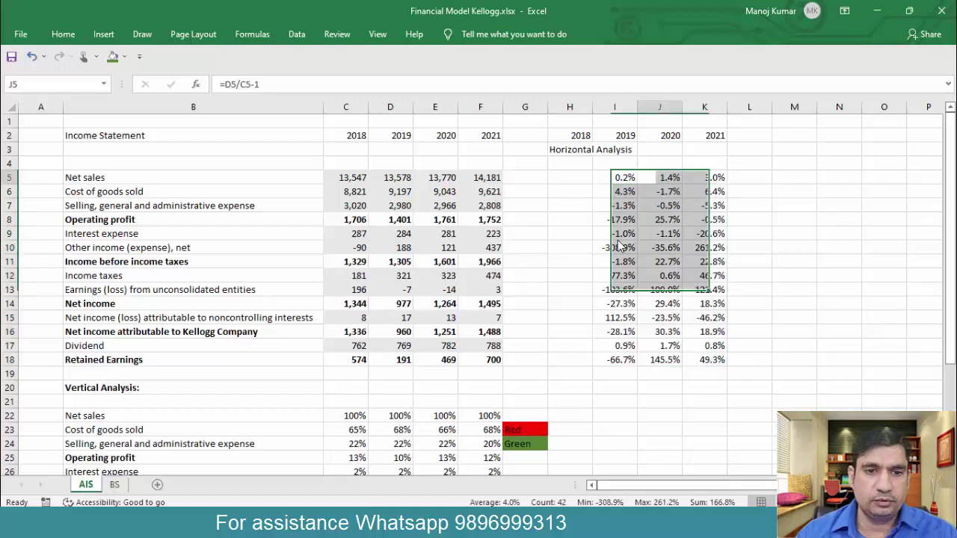
pyautogui.press('Right')
pyautogui.press('Right')
pyautogui.press('Right')
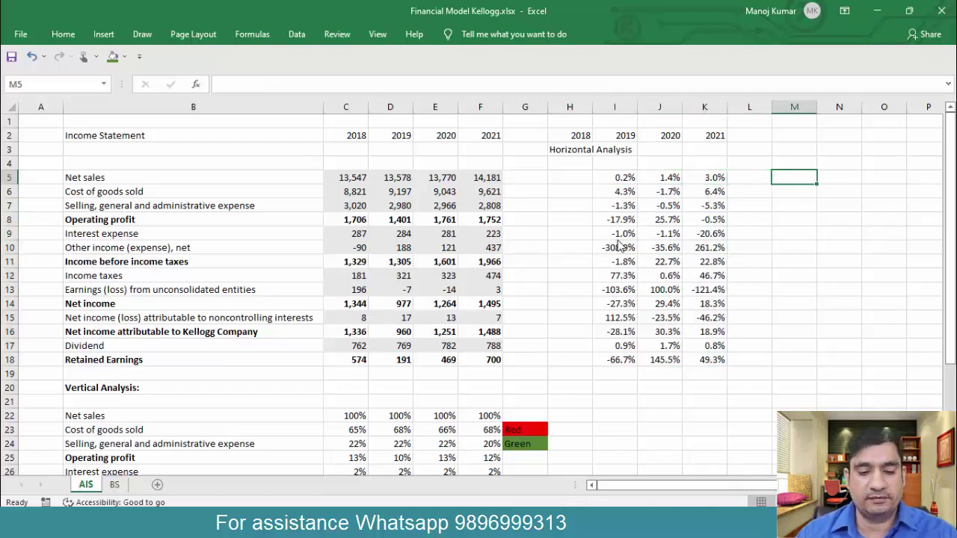
pyautogui.write('=')
pyautogui.press('Left')
pyautogui.press('Left')
pyautogui.press('Left')
pyautogui.press('Left')
pyautogui.press('Left')
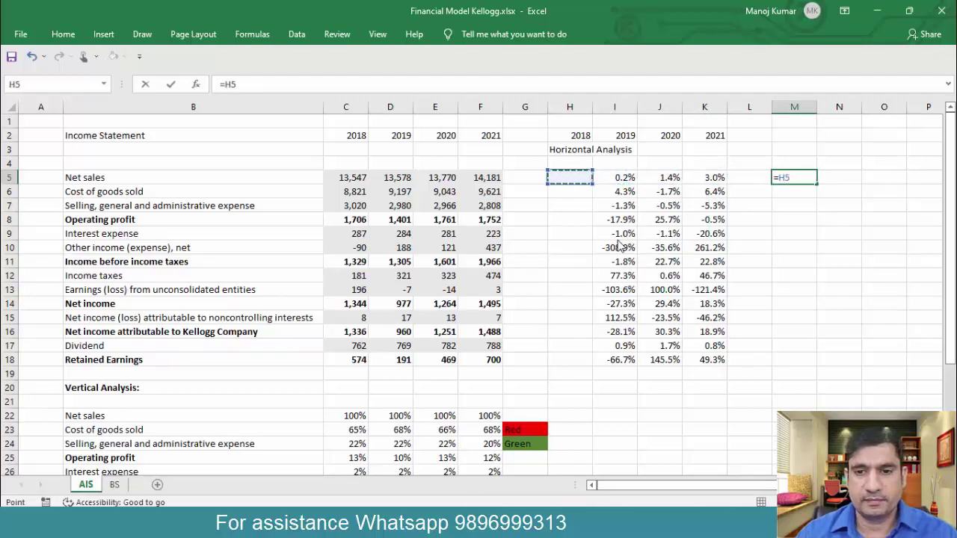
pyautogui.press('Left')
pyautogui.press('Left')
pyautogui.press('Left')
pyautogui.press('Left')
pyautogui.write('-')
pyautogui.press('Left')
pyautogui.press('Left')
pyautogui.press('Left')
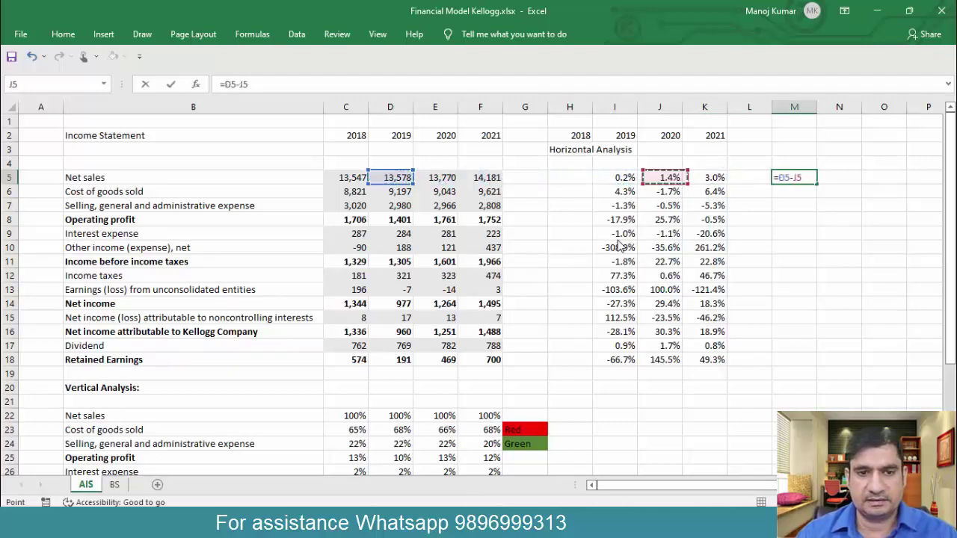
pyautogui.press('Left')
pyautogui.press('Left')
pyautogui.press('Left')
pyautogui.press('Left')
pyautogui.press('Left')
pyautogui.press('Left')
pyautogui.press('Left')
pyautogui.press('Return')
# Step: Fill the absolute change formula from M5 across to O5 and down to row 18, covering M5:O18
pyautogui.press('Up')
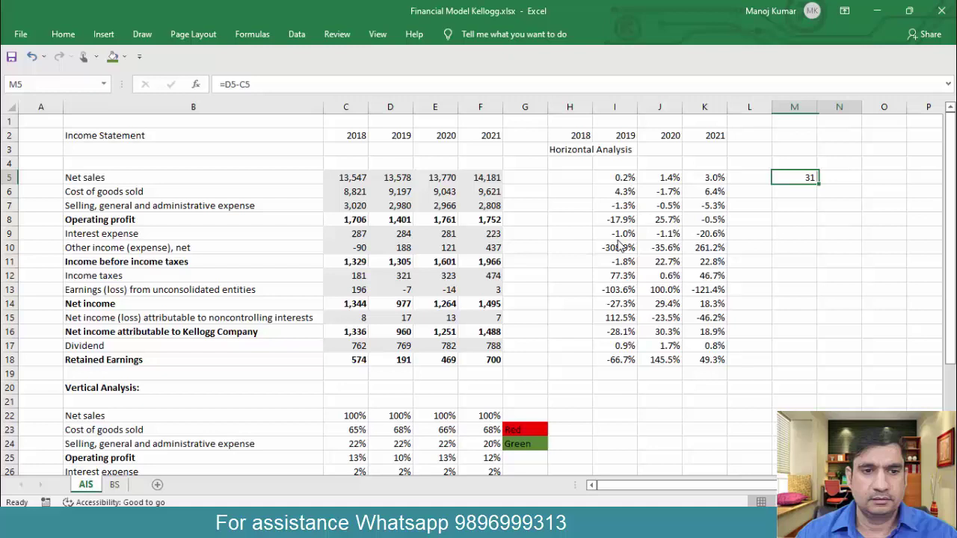
pyautogui.hotkey('shift', 'Right')
pyautogui.hotkey('shift', 'Right')
pyautogui.hotkey('ctrl', 'r')
pyautogui.hotkey('shift', 'Down')
pyautogui.hotkey('shift', 'Down')
pyautogui.hotkey('shift', 'Down')
pyautogui.hotkey('shift', 'Down')
pyautogui.hotkey('shift', 'Down')
pyautogui.hotkey('shift', 'Down')
pyautogui.hotkey('shift', 'Down')
pyautogui.hotkey('shift', 'Down')
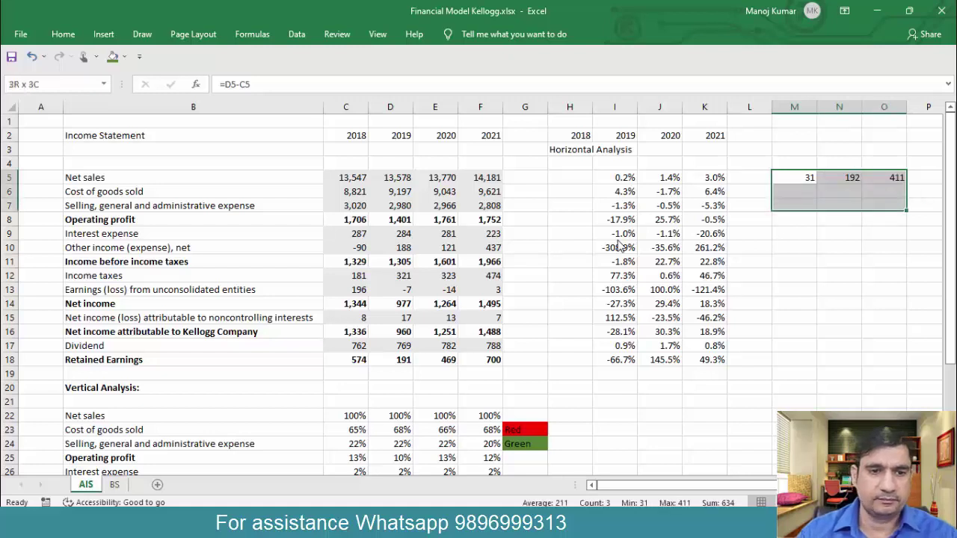
pyautogui.hotkey('shift', 'Down')
pyautogui.hotkey('shift', 'Down')
pyautogui.hotkey('shift', 'Down')
pyautogui.hotkey('shift', 'Down')
pyautogui.hotkey('shift', 'Down')
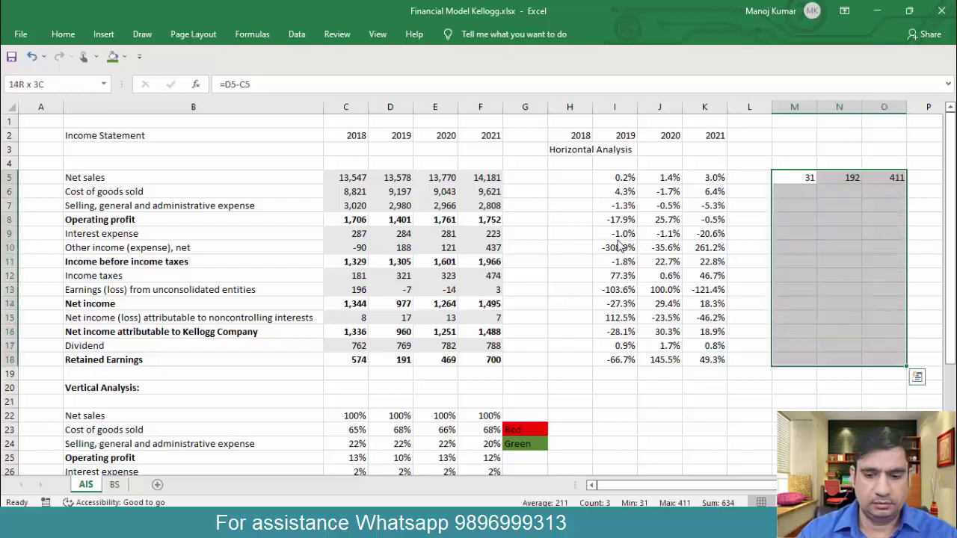
pyautogui.hotkey('ctrl', 'd')
# Step: Review the percentage and absolute changes together across the horizontal analysis range I5:O18
pyautogui.press('Left')
pyautogui.press('Left')
pyautogui.press('Left')
pyautogui.press('Left')
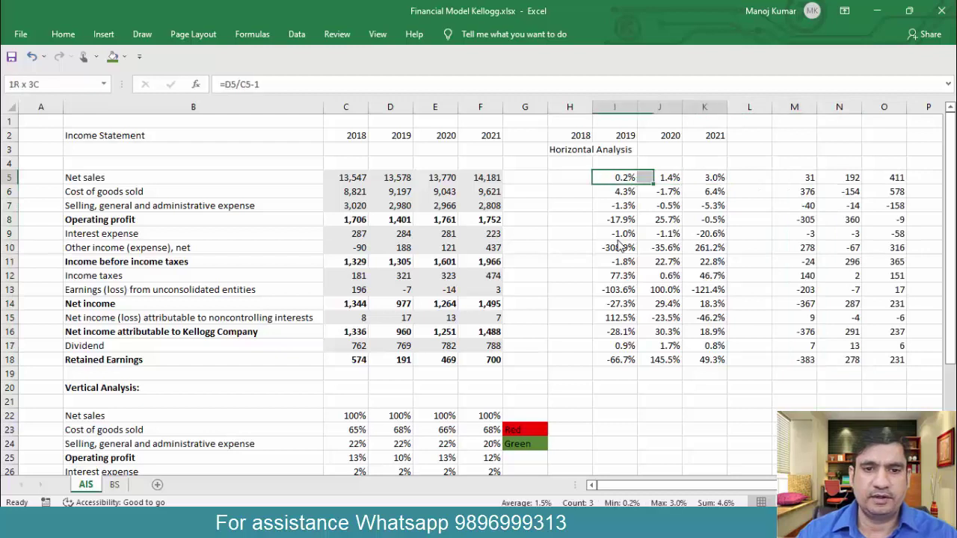
pyautogui.hotkey('shift', 'Right')
pyautogui.hotkey('shift', 'Right')
pyautogui.hotkey('shift', 'Down')
pyautogui.hotkey('shift', 'Down')
pyautogui.hotkey('shift', 'Down')
pyautogui.hotkey('shift', 'Down')
pyautogui.hotkey('shift', 'Down')
pyautogui.hotkey('shift', 'Down')
pyautogui.hotkey('shift', 'Down')
pyautogui.hotkey('shift', 'Down')
pyautogui.hotkey('shift', 'Down')
pyautogui.hotkey('shift', 'Down')
pyautogui.hotkey('shift', 'Down')
pyautogui.hotkey('shift', 'Down')
pyautogui.hotkey('shift', 'Down')
pyautogui.hotkey('shift', 'Right')
pyautogui.hotkey('shift', 'Right')
pyautogui.hotkey('shift', 'Right')
pyautogui.hotkey('shift', 'Right')
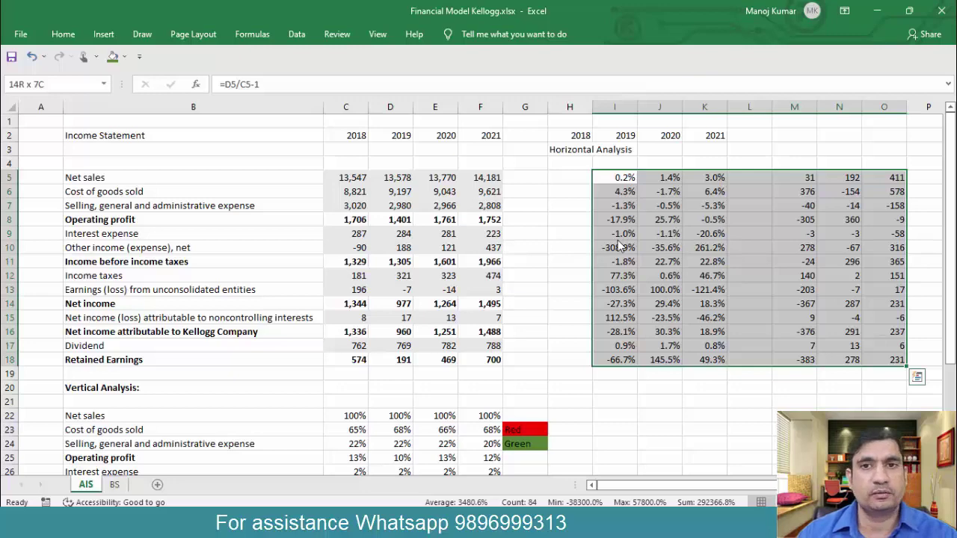
# Step: Examine the 2018 income statement figures in C5:C18 from Net sales to Retained Earnings
pyautogui.click(570, 429)
pyautogui.scroll(-1, 619, 247)
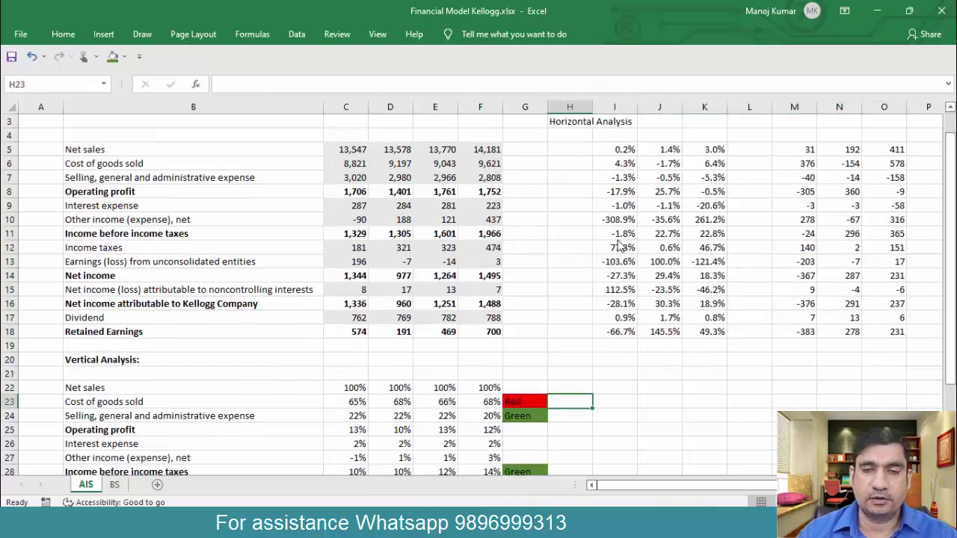
pyautogui.press('Up')
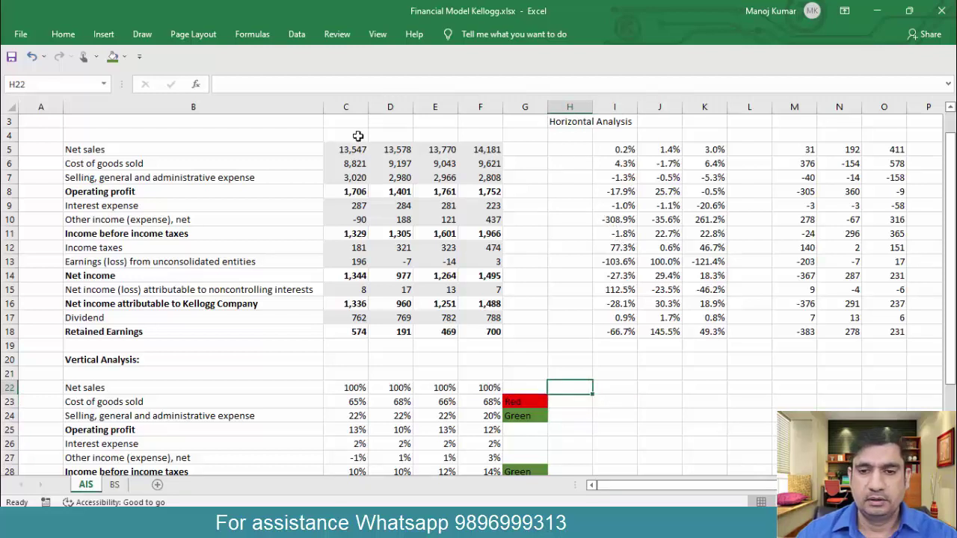
pyautogui.moveTo(353, 146); pyautogui.dragTo(349, 330)
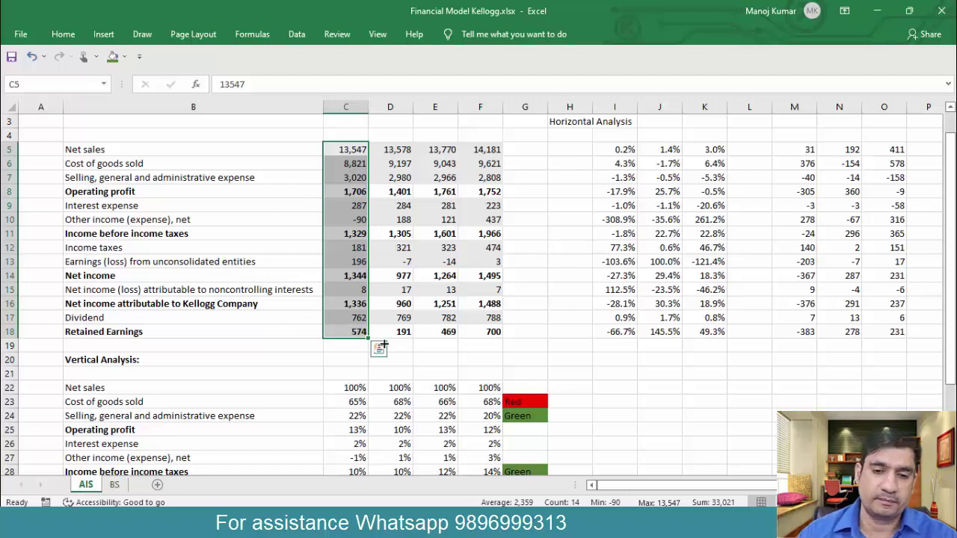
# Step: Enter the heading "Trend Analysis" in H20, beside the Vertical Analysis heading
pyautogui.click(578, 391)
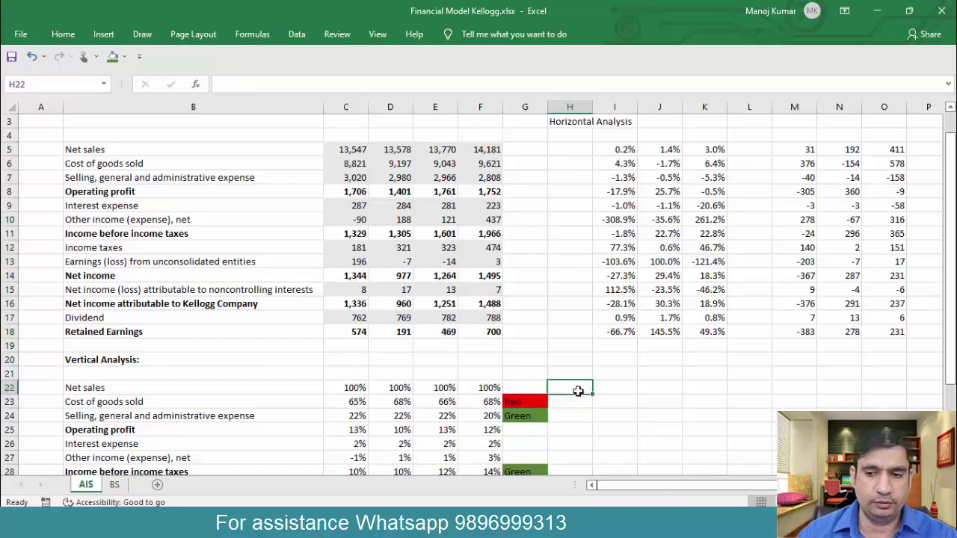
pyautogui.press('Up')
pyautogui.press('Up')
pyautogui.write('Tren')
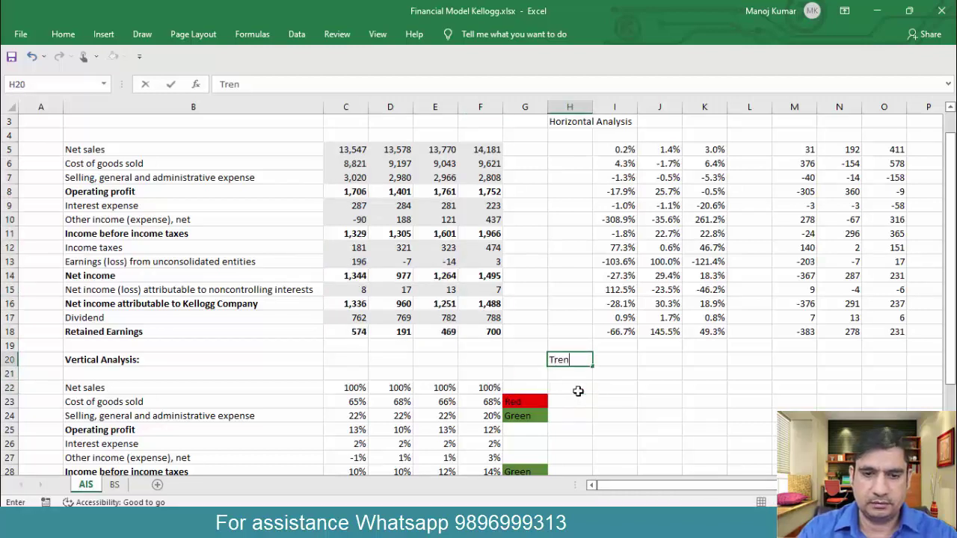
pyautogui.write('d Analysis')
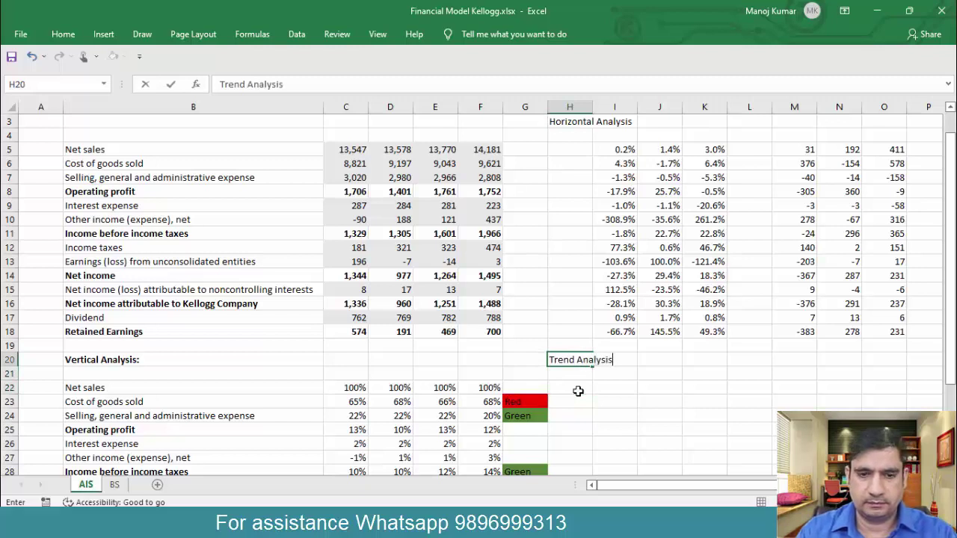
pyautogui.press('Return')
pyautogui.press('Return')
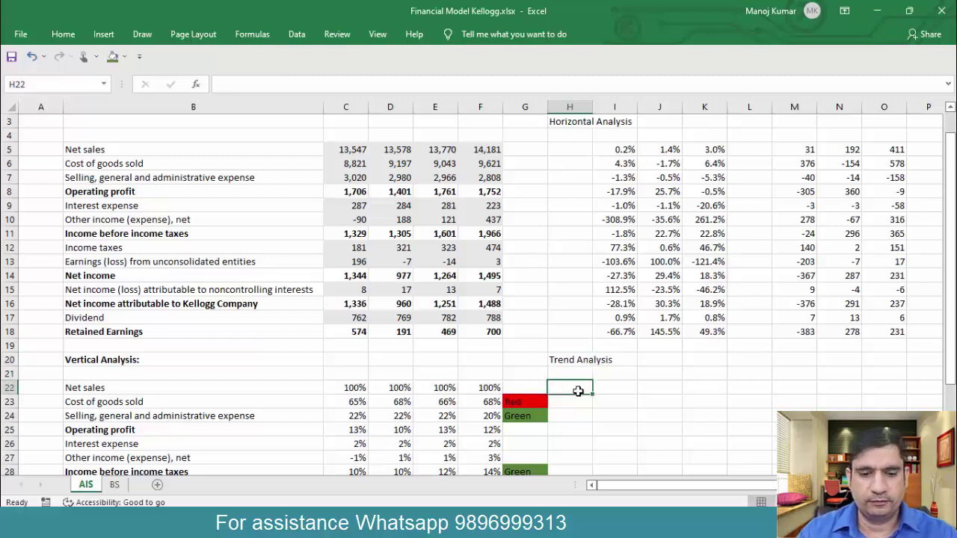
# Step: Calculate the 2018 base-year net sales trend in H22 with the formula =C5/C5
pyautogui.write('=')
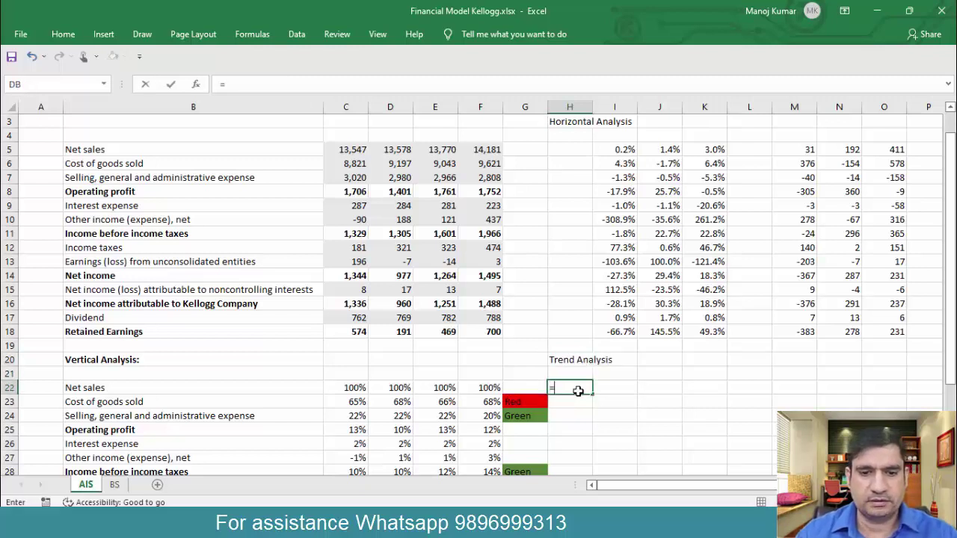
pyautogui.click(336, 153)
pyautogui.write('/')
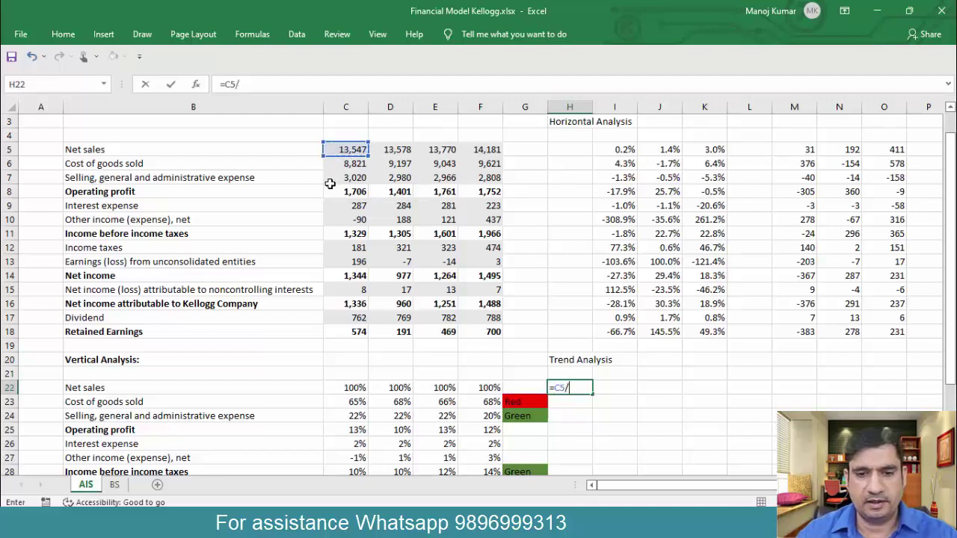
pyautogui.click(338, 150)
pyautogui.press('Return')
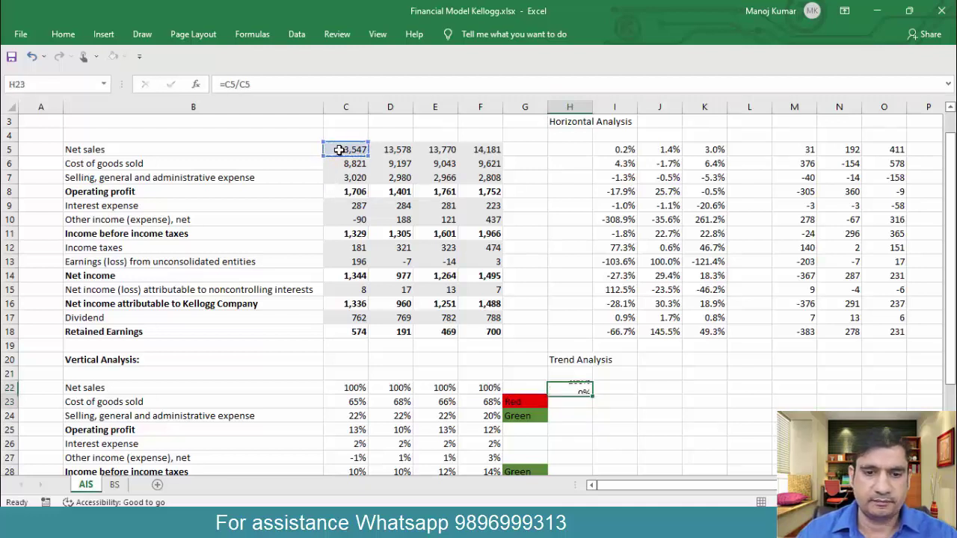
# Step: Calculate the 2019 net sales trend against 2018 in I22 with =D5/$C5, keeping the base column fixed
pyautogui.press('Up')
pyautogui.press('Right')
pyautogui.press('Up')
pyautogui.press('Up')
pyautogui.press('Up')
pyautogui.press('Up')
pyautogui.press('Up')
pyautogui.press('Up')
pyautogui.press('Up')
pyautogui.press('Up')
pyautogui.press('Up')
pyautogui.press('Up')
pyautogui.press('Up')
pyautogui.press('Up')
pyautogui.press('Up')
pyautogui.press('Up')
pyautogui.press('Up')
pyautogui.press('Up')
pyautogui.press('Up')
pyautogui.press('Up')
pyautogui.press('Up')
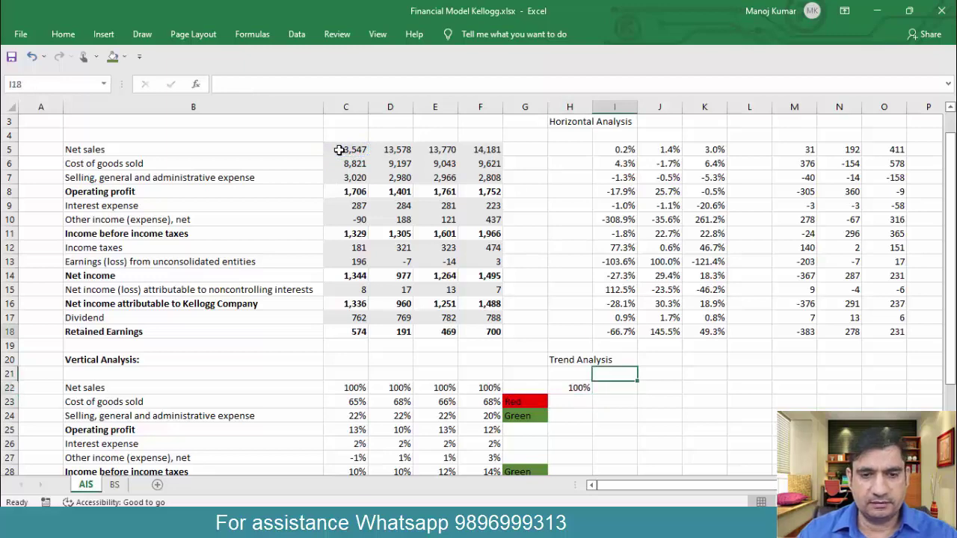
pyautogui.press('Down')
pyautogui.press('Down')
pyautogui.press('Down')
pyautogui.press('Down')
pyautogui.press('Down')
pyautogui.press('Down')
pyautogui.press('Down')
pyautogui.press('Down')
pyautogui.press('Down')
pyautogui.press('Down')
pyautogui.press('Down')
pyautogui.press('Down')
pyautogui.press('Down')
pyautogui.press('Down')
pyautogui.press('Down')
pyautogui.press('Down')
pyautogui.press('Down')
pyautogui.press('Down')
pyautogui.press('Down')
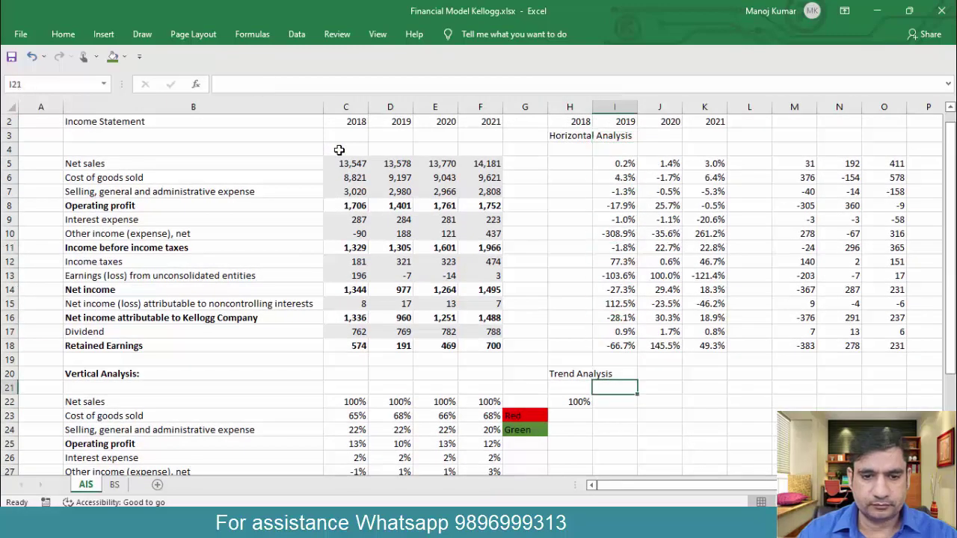
pyautogui.write('=')
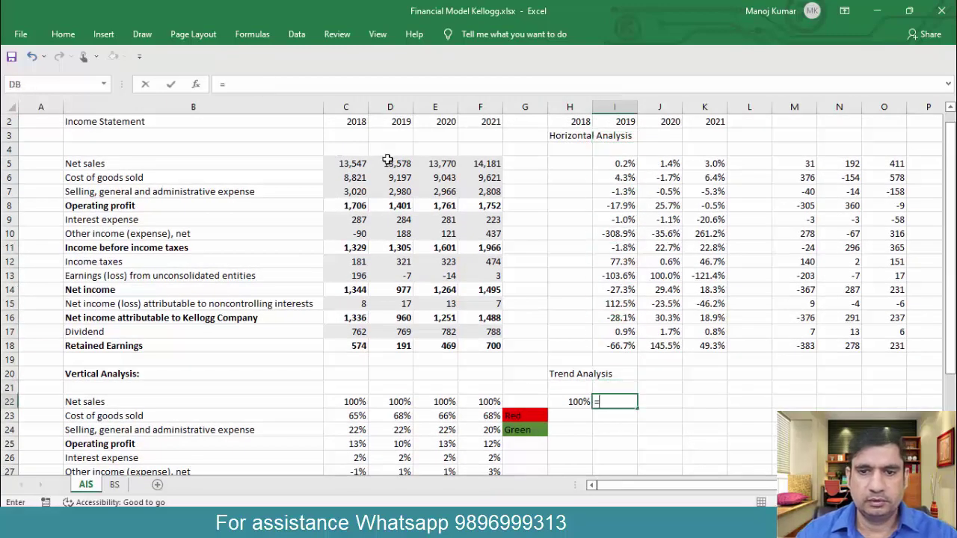
pyautogui.click(391, 163)
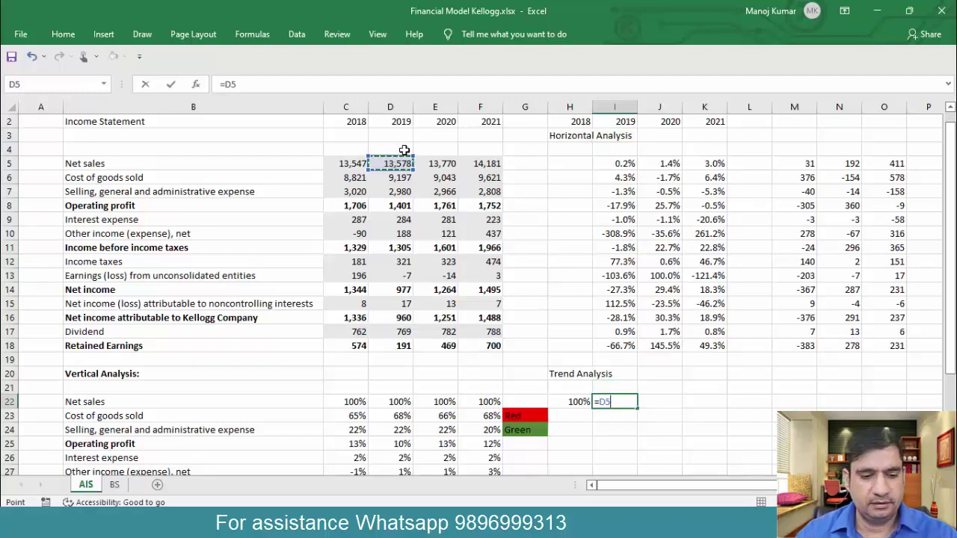
pyautogui.write('/')
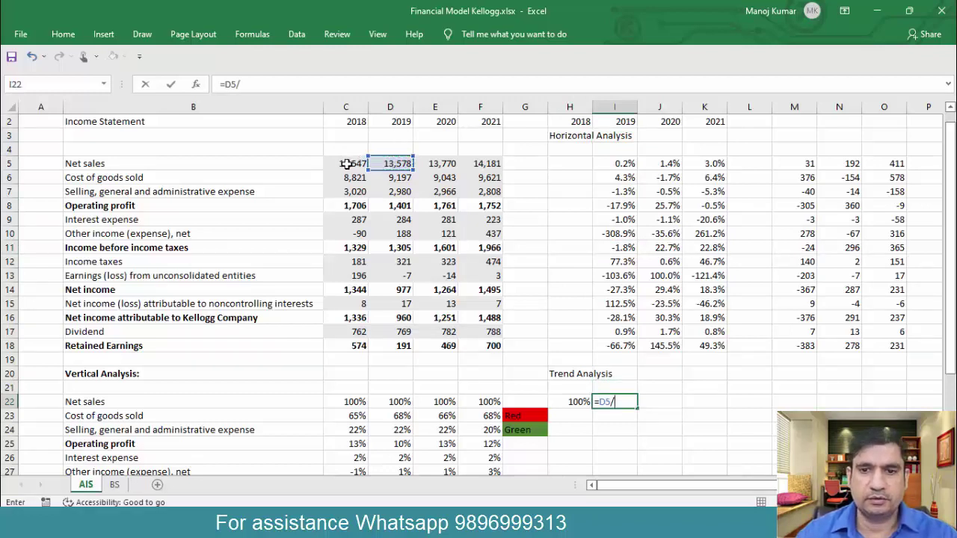
pyautogui.click(347, 163)
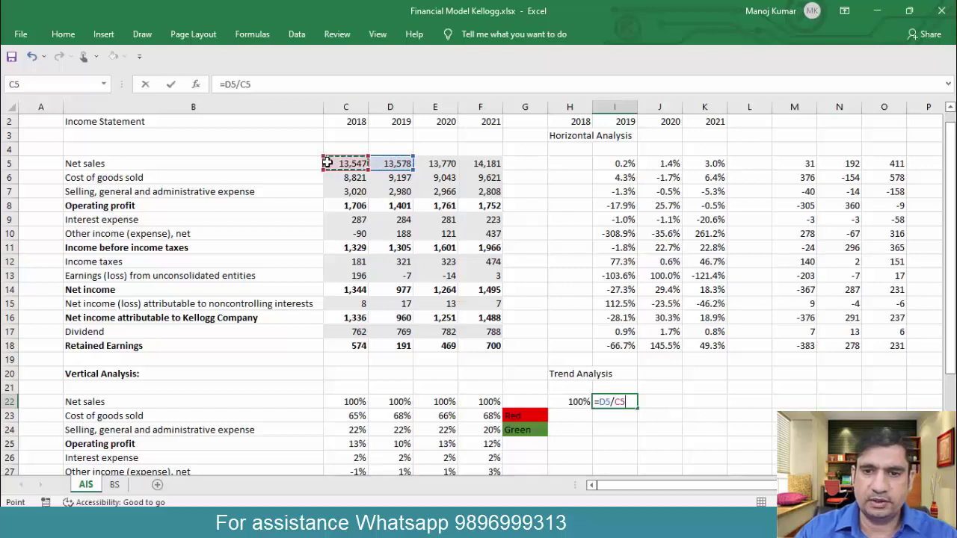
pyautogui.press('F4')
pyautogui.press('F4')
pyautogui.press('F4')
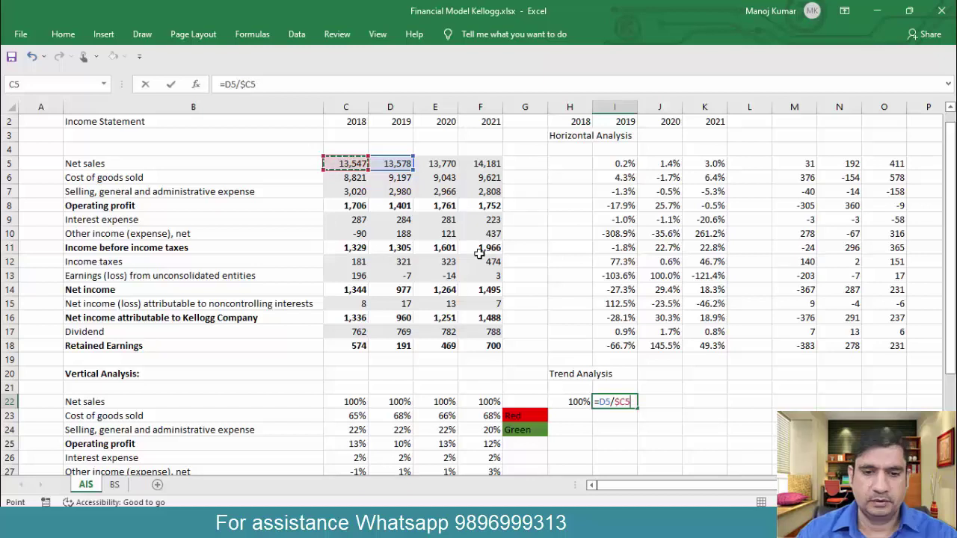
pyautogui.hotkey('ctrl', 'Return')
# Step: Fill the net sales trend formula from I22 across to K22 for 2020 and 2021
pyautogui.hotkey('shift', 'Right')
pyautogui.hotkey('shift', 'Right')
pyautogui.hotkey('ctrl', 'r')
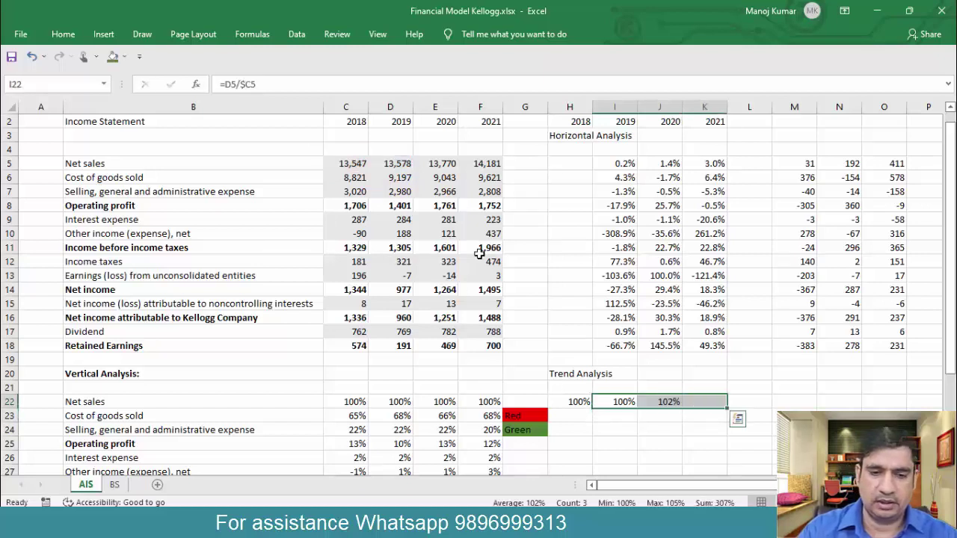
pyautogui.press('Right')
pyautogui.press('Left')
pyautogui.press('Left')
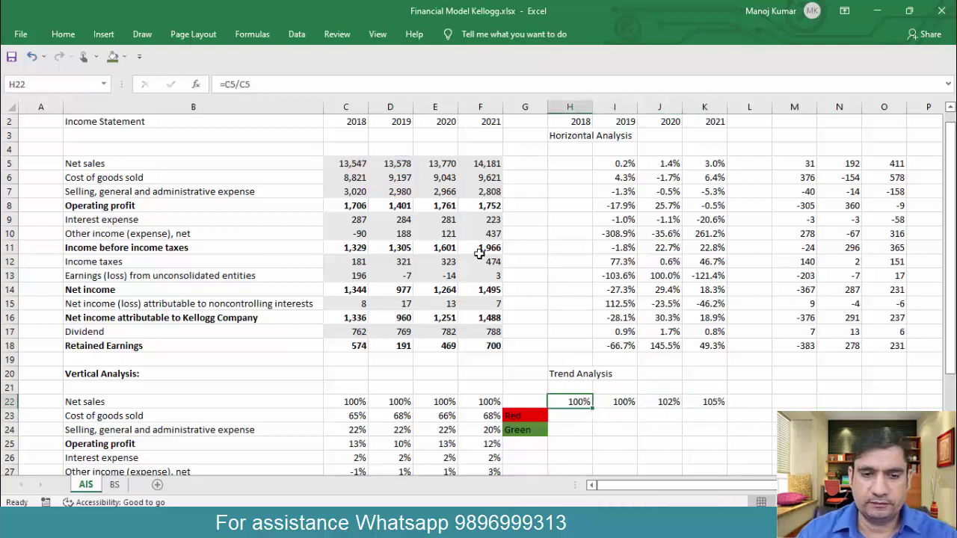
# Step: Fill the trend formulas in H22:K22 down to row 35 so that every income statement line is covered
pyautogui.press('Down')
pyautogui.press('Up')
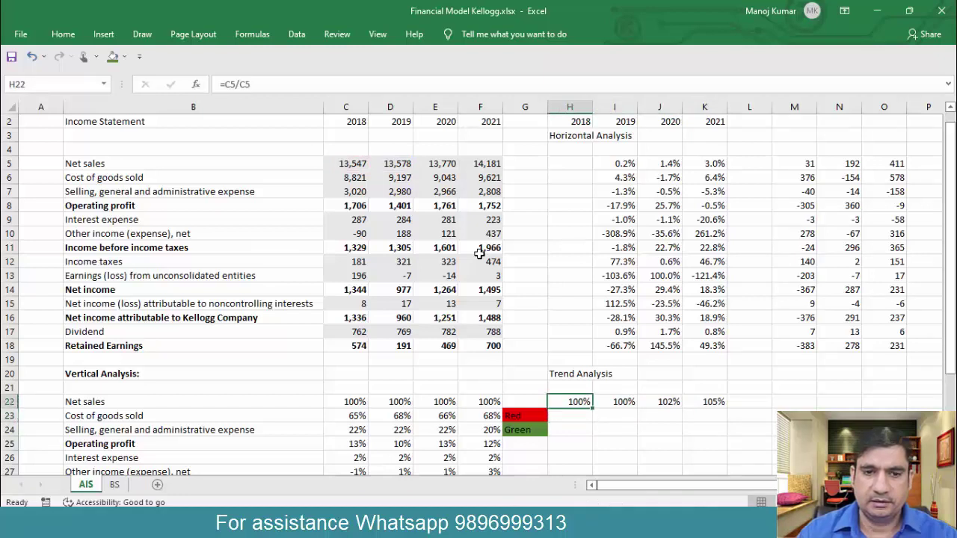
pyautogui.press('Down')
pyautogui.press('Up')
pyautogui.hotkey('shift', 'Right')
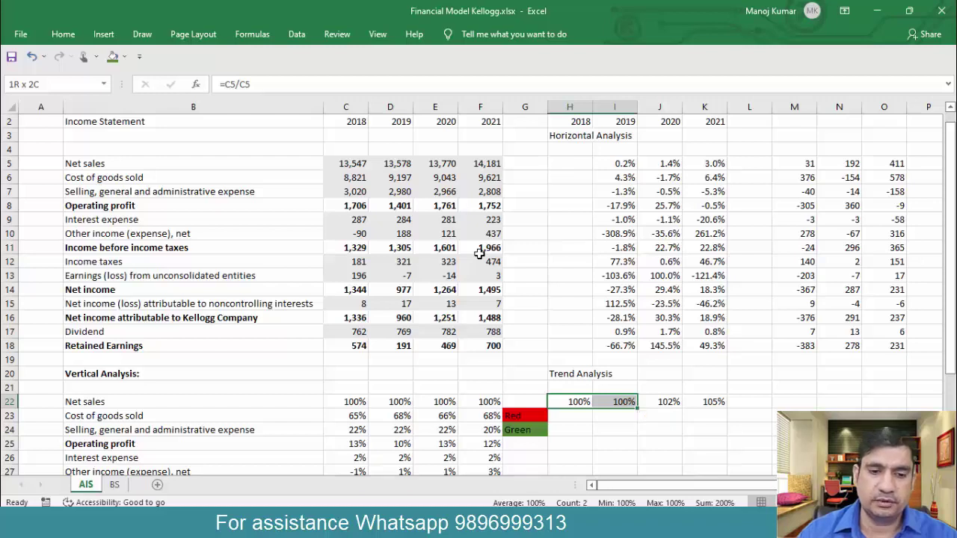
pyautogui.hotkey('shift', 'Right')
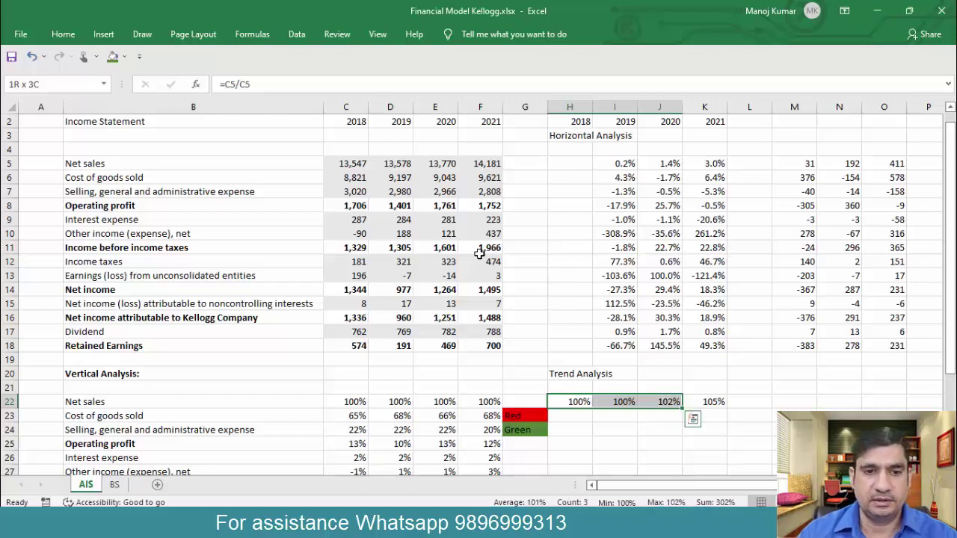
pyautogui.hotkey('shift', 'Right')
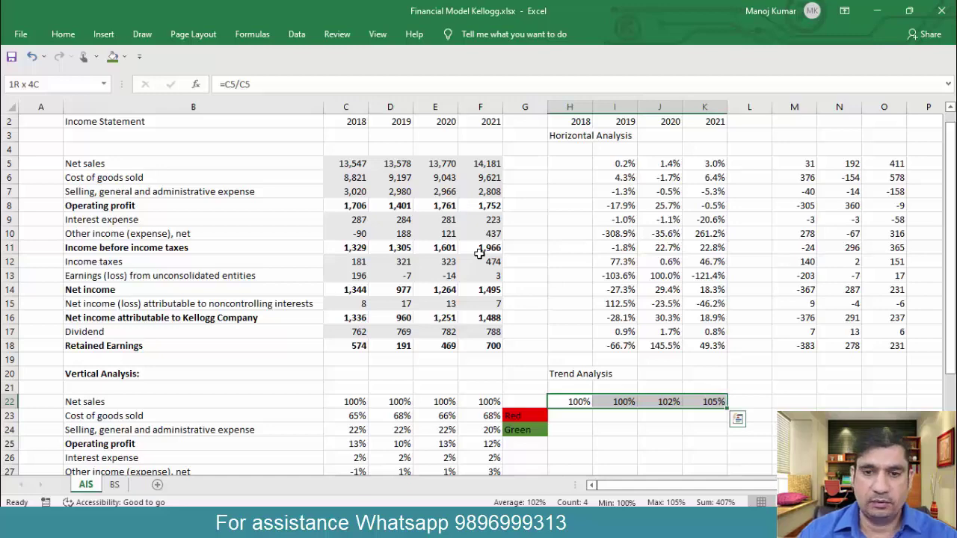
pyautogui.hotkey('shift', 'Down')
pyautogui.hotkey('shift', 'Down')
pyautogui.hotkey('shift', 'Down')
pyautogui.hotkey('shift', 'Down')
pyautogui.hotkey('shift', 'Down')
pyautogui.hotkey('shift', 'Down')
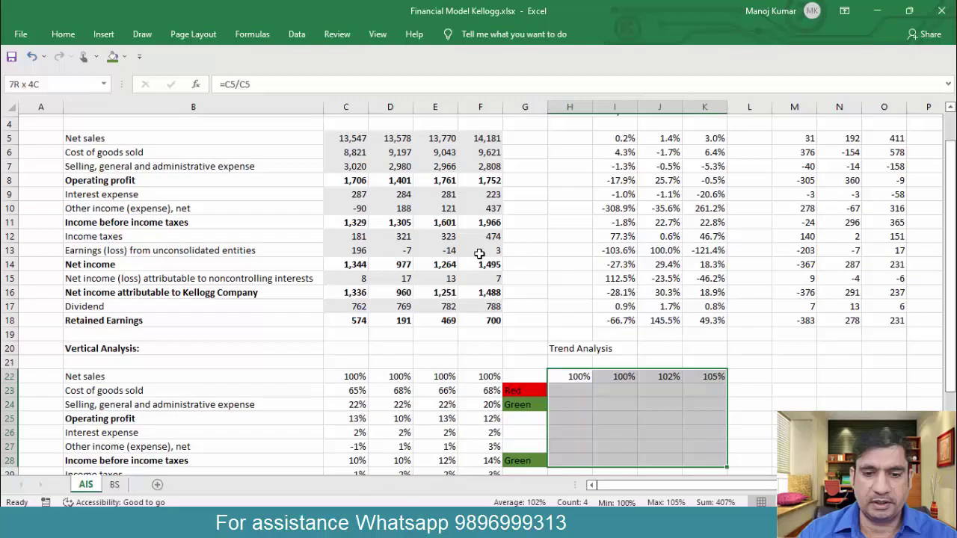
pyautogui.hotkey('shift', 'Down')
pyautogui.hotkey('shift', 'Down')
pyautogui.hotkey('shift', 'Down')
pyautogui.hotkey('shift', 'Down')
pyautogui.hotkey('shift', 'Down')
pyautogui.hotkey('shift', 'Down')
pyautogui.hotkey('shift', 'Down')
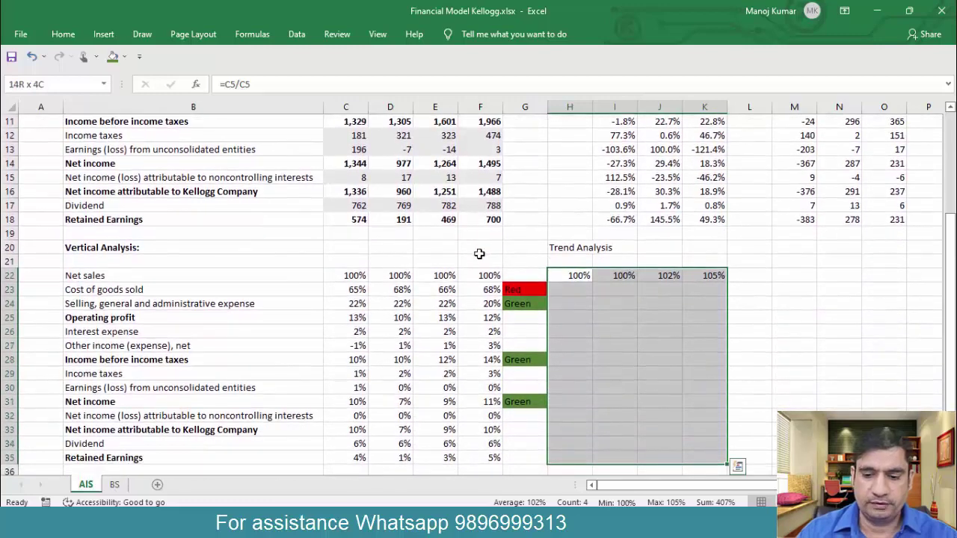
pyautogui.hotkey('ctrl', 'd')
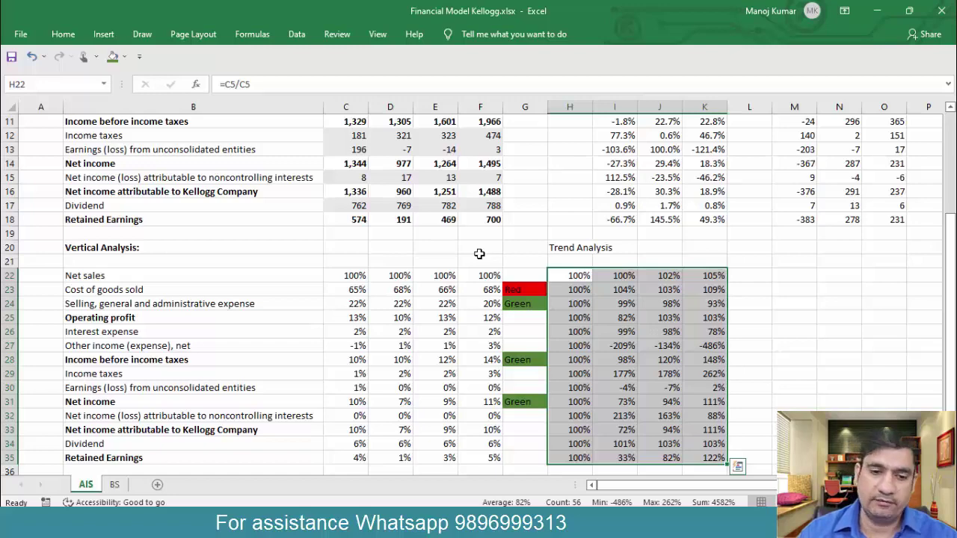
# Step: Review the vertical analysis in C22:F35, especially the rows for Net sales, Cost of goods sold and Selling, general and administrative expense
pyautogui.click(345, 331)
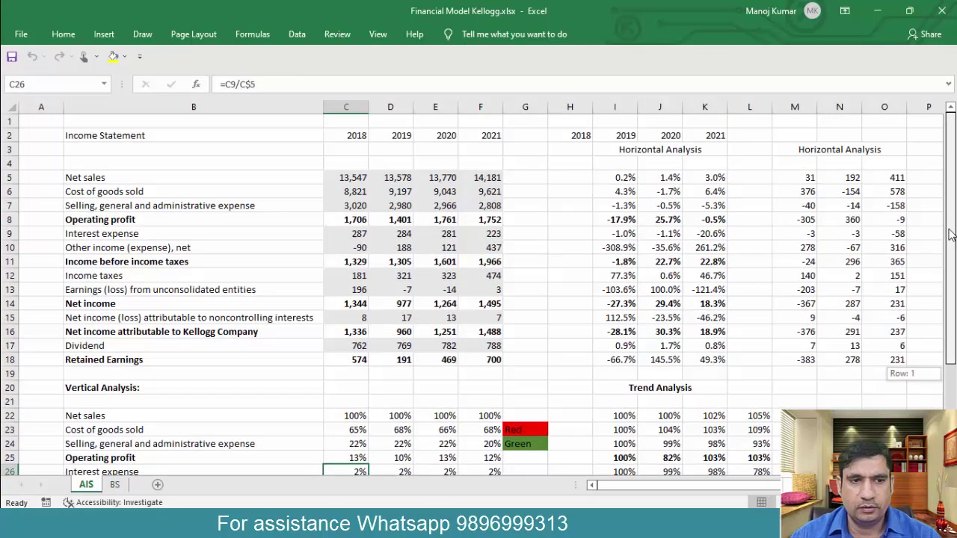
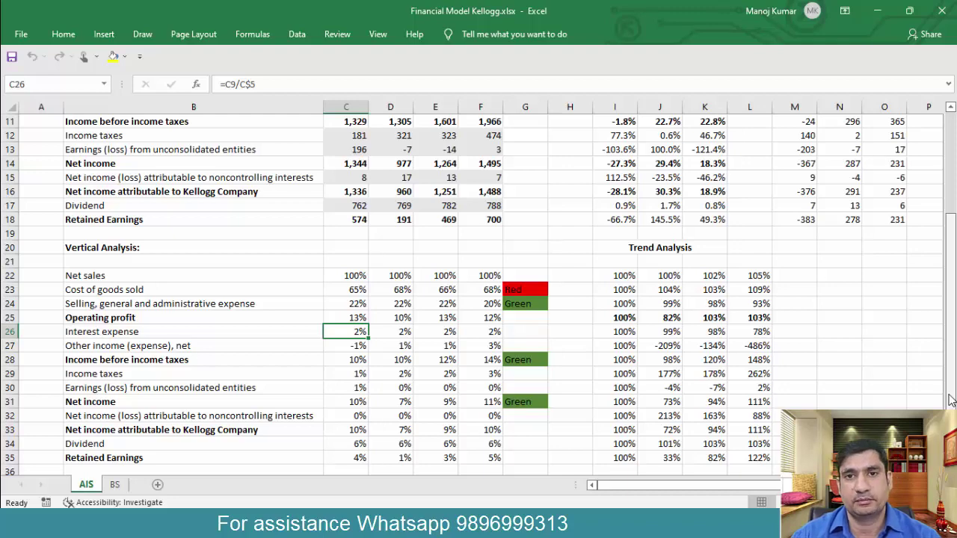
pyautogui.moveTo(949, 400); pyautogui.dragTo(954, 326)
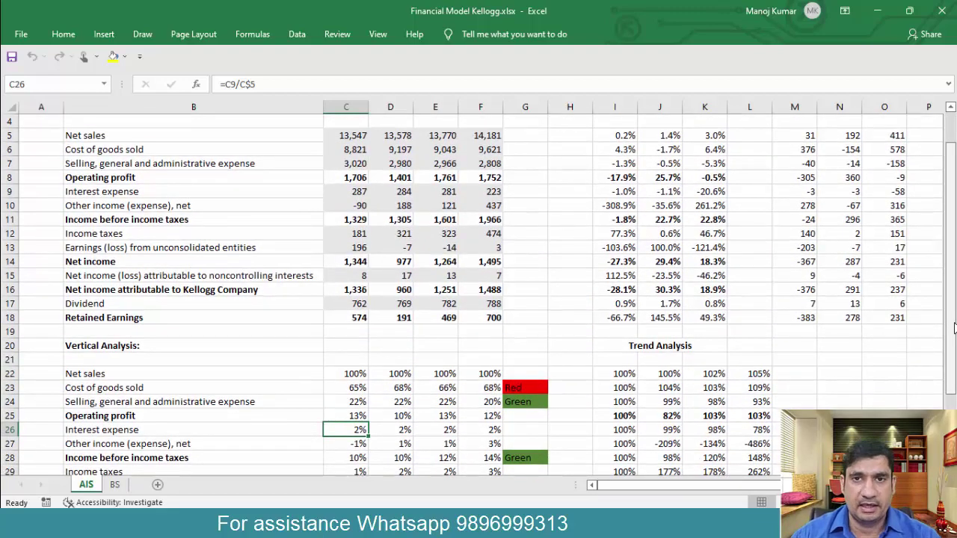
pyautogui.moveTo(953, 349); pyautogui.dragTo(954, 351)
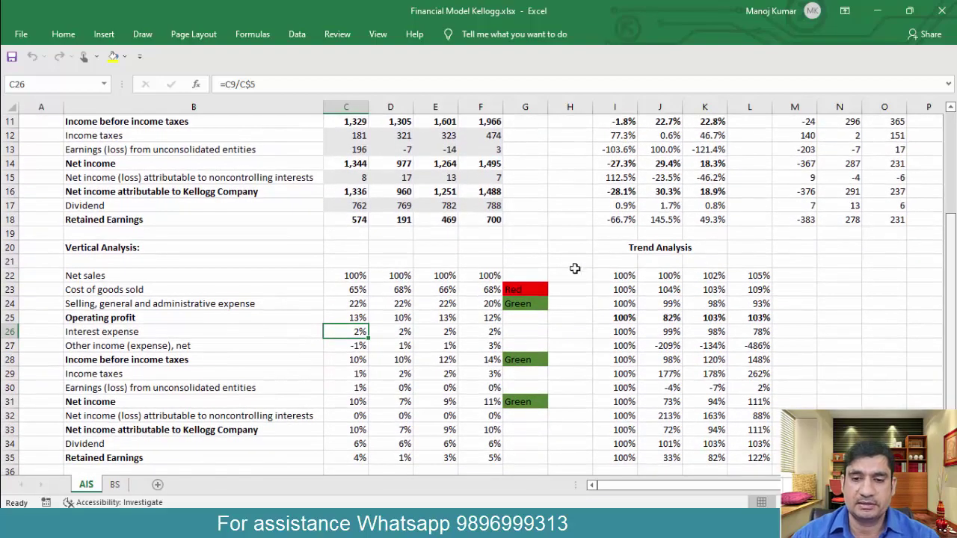
pyautogui.moveTo(347, 276); pyautogui.dragTo(476, 456)
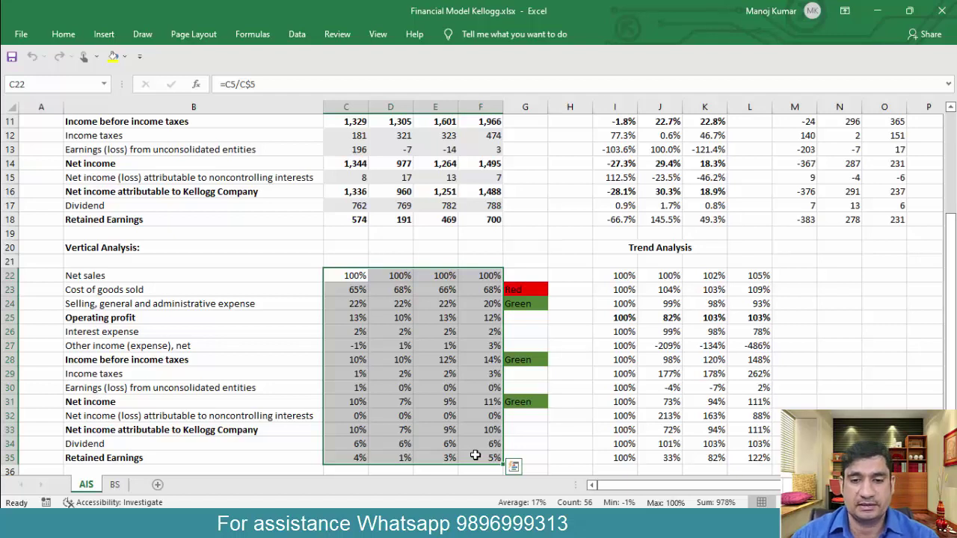
pyautogui.click(349, 291)
pyautogui.moveTo(350, 291); pyautogui.dragTo(490, 307)
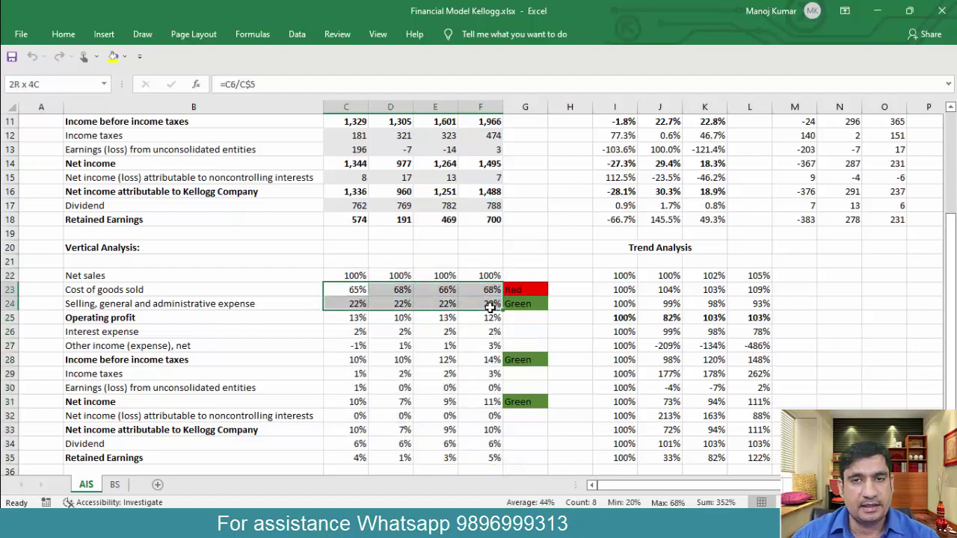
pyautogui.moveTo(352, 276); pyautogui.dragTo(492, 303)
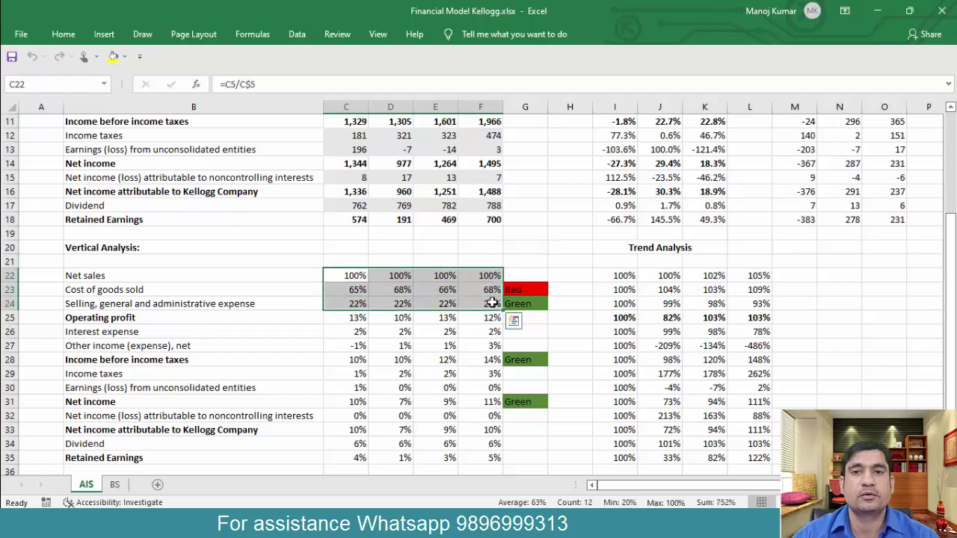
# Step: Compare the vertical analysis rows from Interest expense to Dividend with the Cost of goods sold and Selling, general and administrative expense rows
pyautogui.click(350, 332)
pyautogui.moveTo(350, 335); pyautogui.dragTo(474, 346)
pyautogui.moveTo(353, 374); pyautogui.dragTo(471, 392)
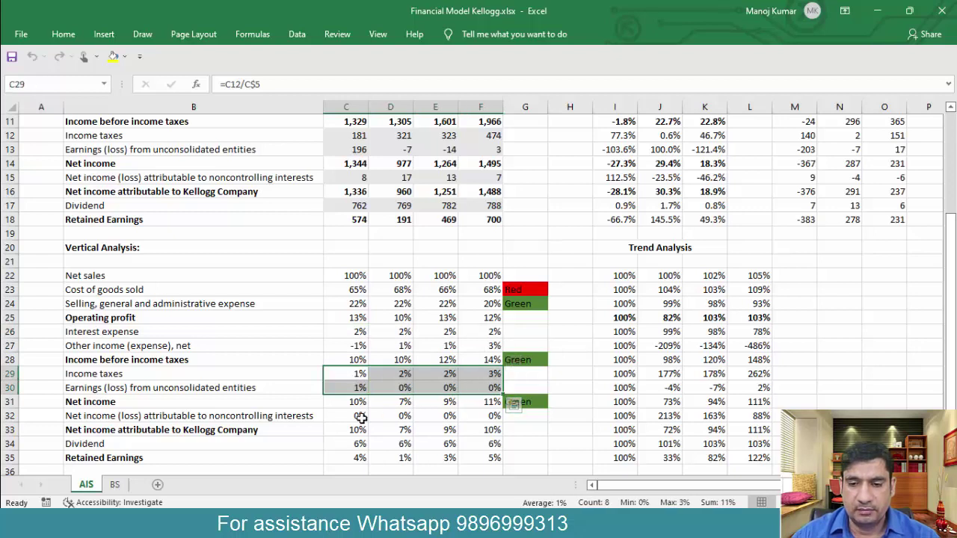
pyautogui.moveTo(361, 416); pyautogui.dragTo(486, 416)
pyautogui.click(341, 444)
pyautogui.moveTo(340, 444); pyautogui.dragTo(474, 444)
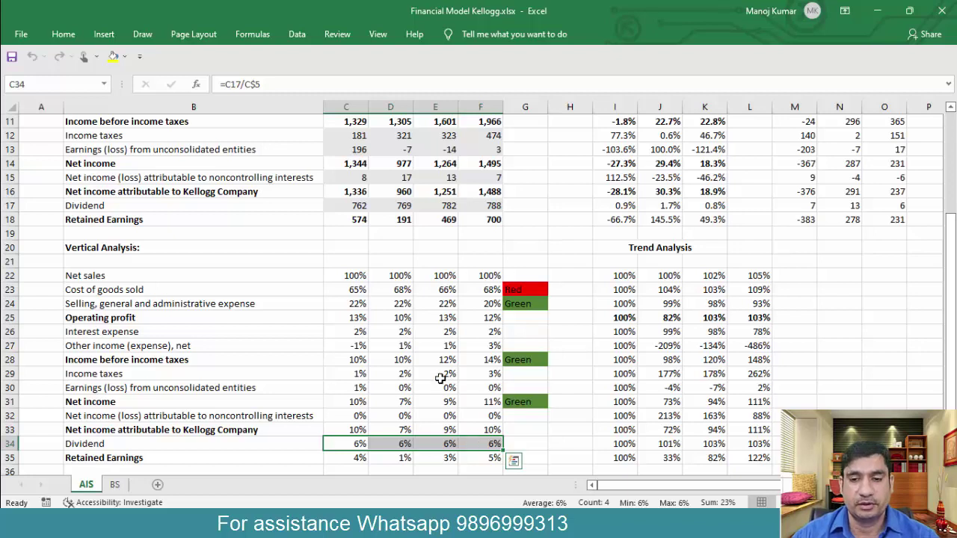
pyautogui.moveTo(354, 277); pyautogui.dragTo(476, 305)
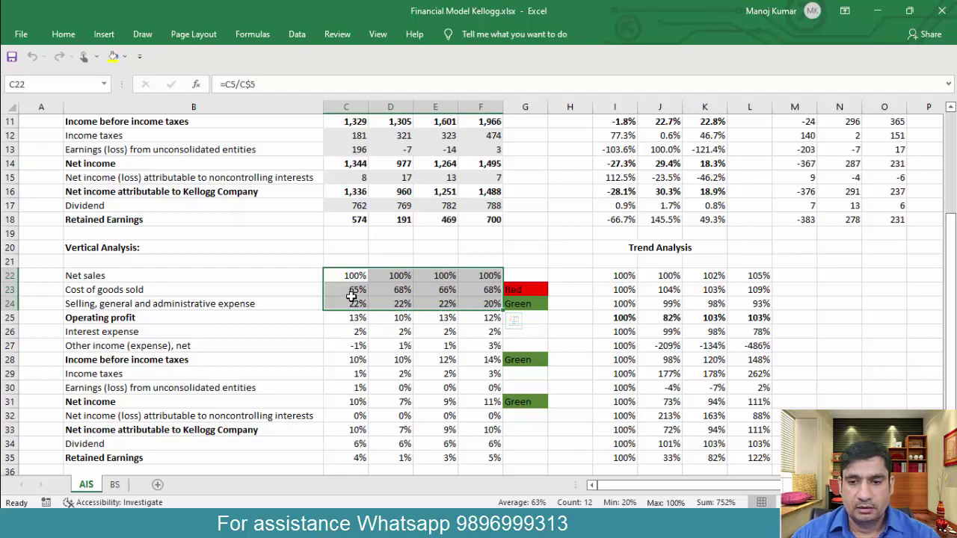
pyautogui.moveTo(355, 303); pyautogui.dragTo(464, 303)
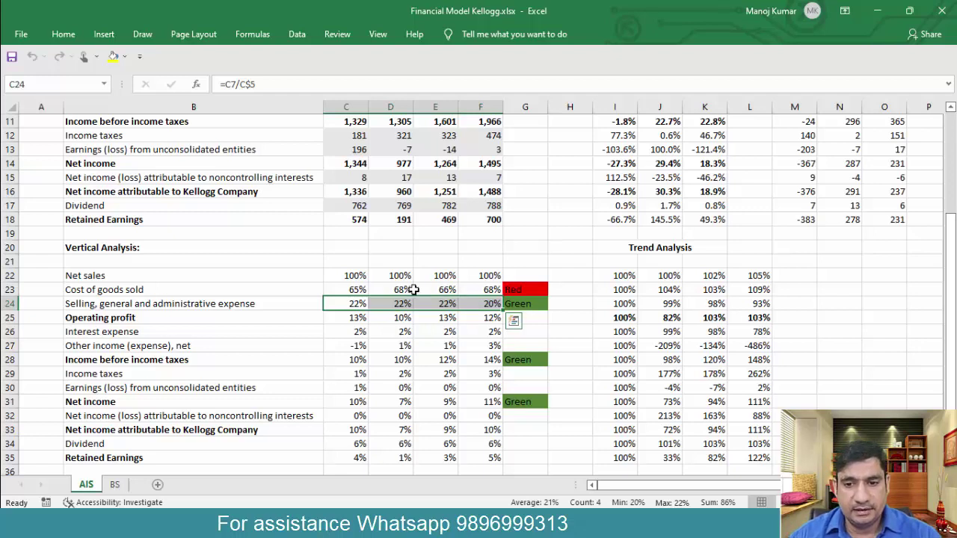
pyautogui.moveTo(357, 289); pyautogui.dragTo(480, 291)
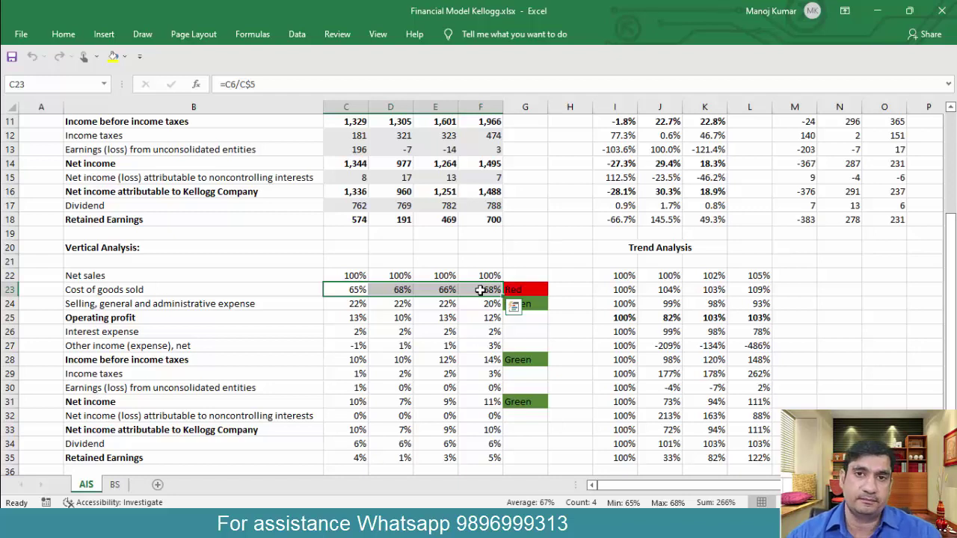
# Step: Examine the Cost of goods sold and Selling, general and administrative expense percentages against the whole vertical analysis in C22:F35
pyautogui.moveTo(353, 290); pyautogui.dragTo(475, 289)
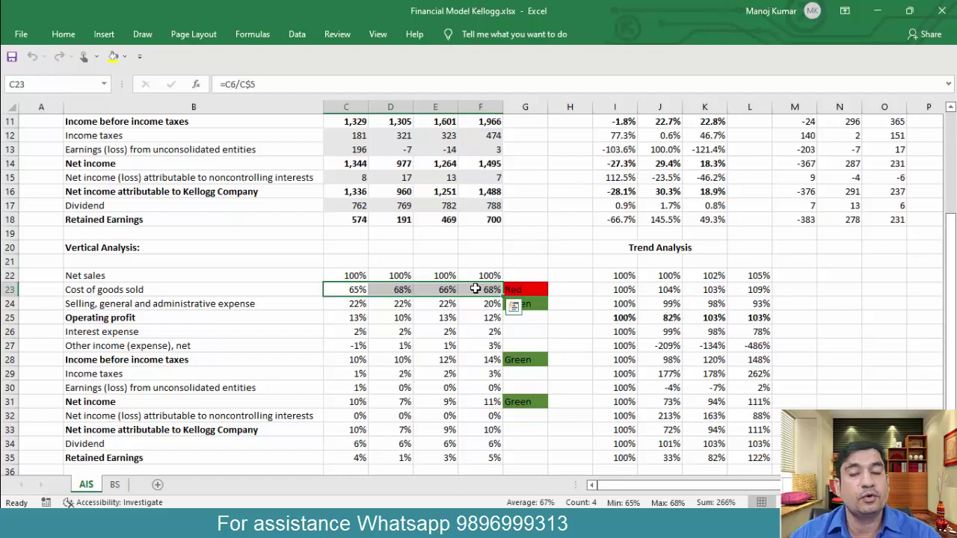
pyautogui.moveTo(348, 304); pyautogui.dragTo(483, 307)
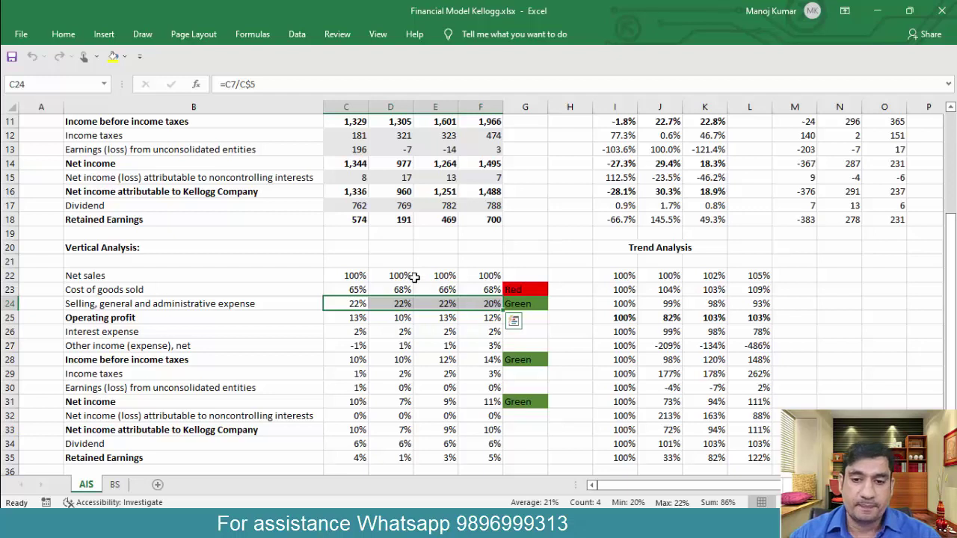
pyautogui.moveTo(355, 275); pyautogui.dragTo(487, 456)
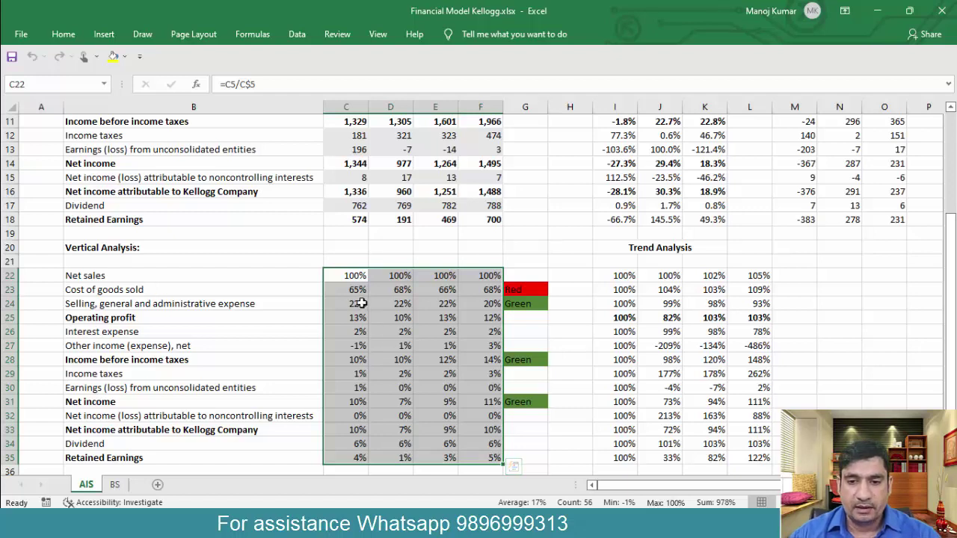
pyautogui.moveTo(356, 294); pyautogui.dragTo(481, 292)
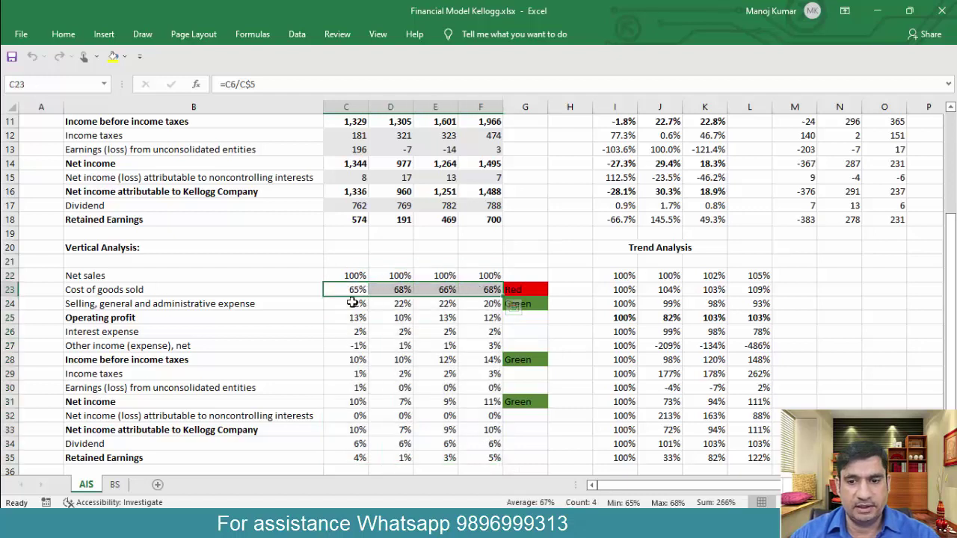
pyautogui.moveTo(355, 303); pyautogui.dragTo(479, 304)
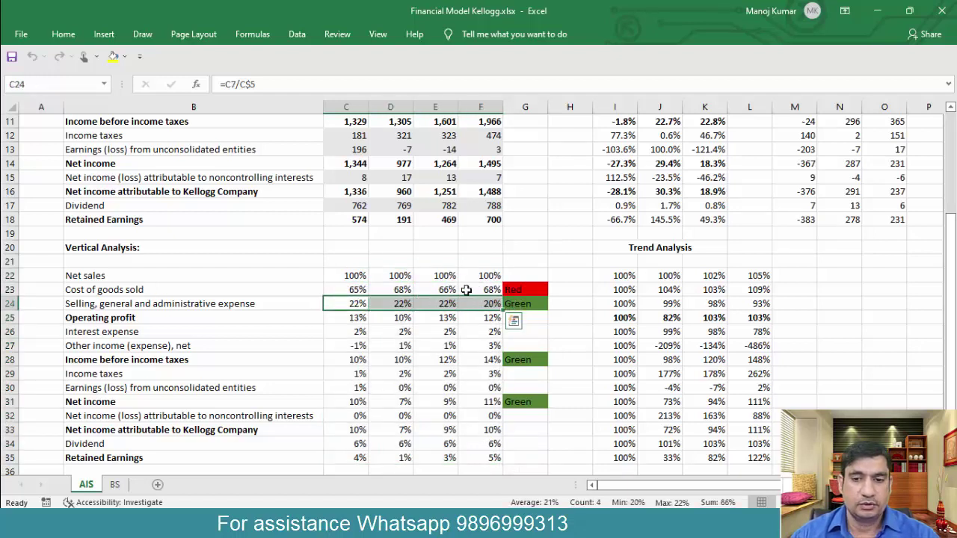
# Step: Enter Green in L5 as the rating for the Net sales percentage changes in the horizontal analysis
pyautogui.moveTo(954, 295); pyautogui.dragTo(952, 198)
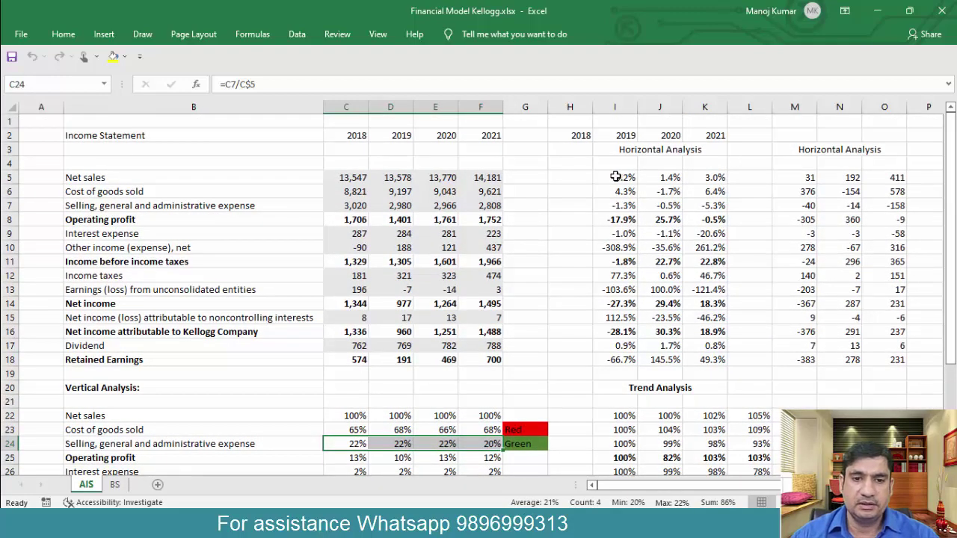
pyautogui.click(618, 177)
pyautogui.moveTo(617, 177); pyautogui.dragTo(700, 175)
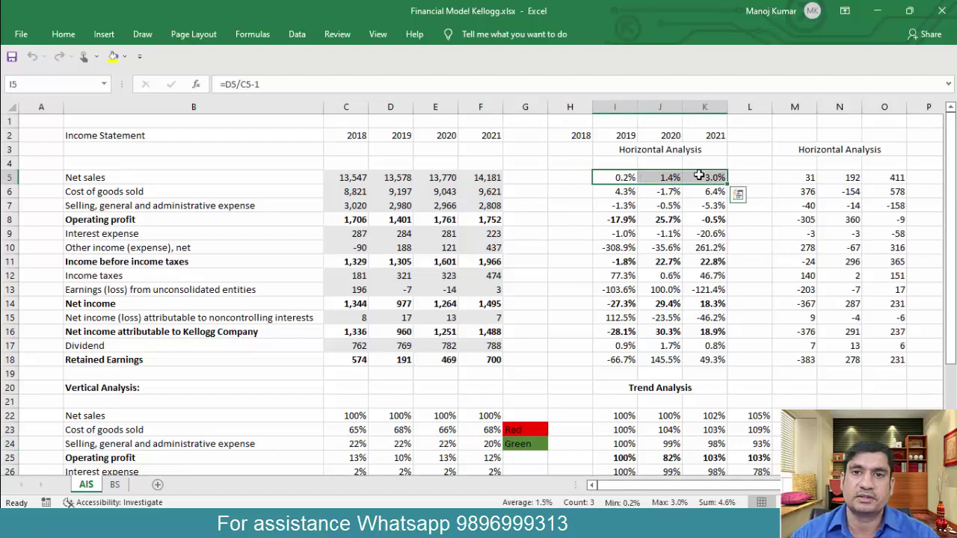
pyautogui.moveTo(620, 178); pyautogui.dragTo(705, 181)
pyautogui.click(739, 180)
pyautogui.write('Gre')
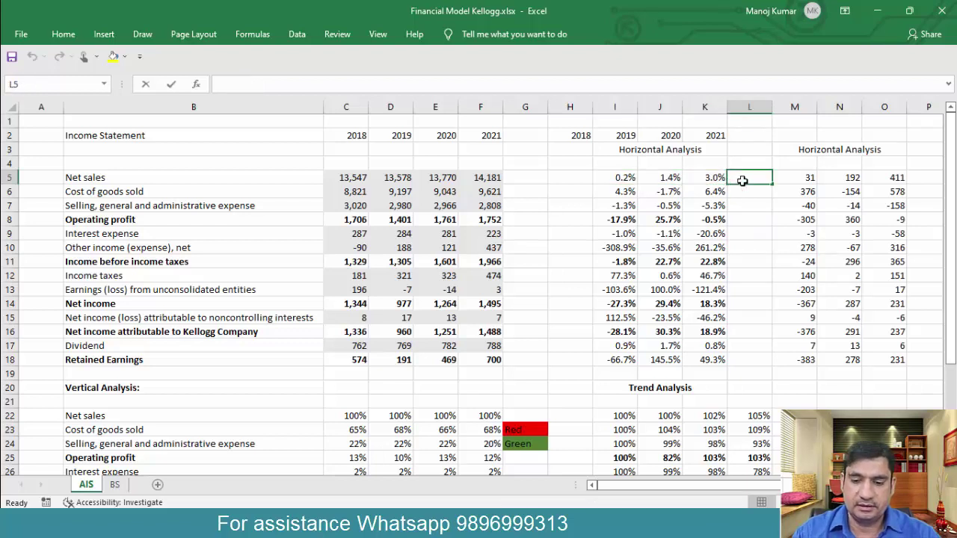
pyautogui.write('en')
pyautogui.hotkey('ctrl', 'Return')
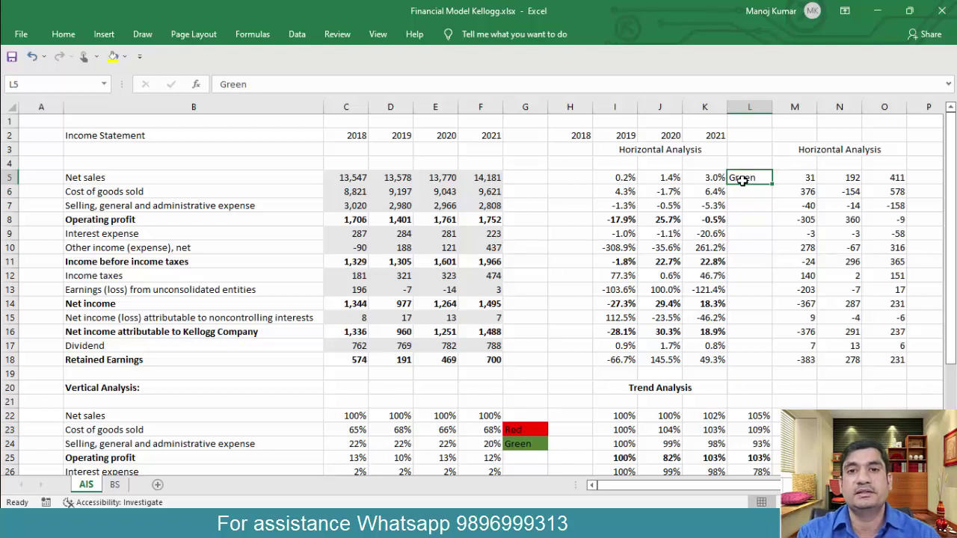
# Step: Enter Green in L7 as the rating for the Selling, general and administrative expense percentage changes
pyautogui.moveTo(618, 178); pyautogui.dragTo(692, 176)
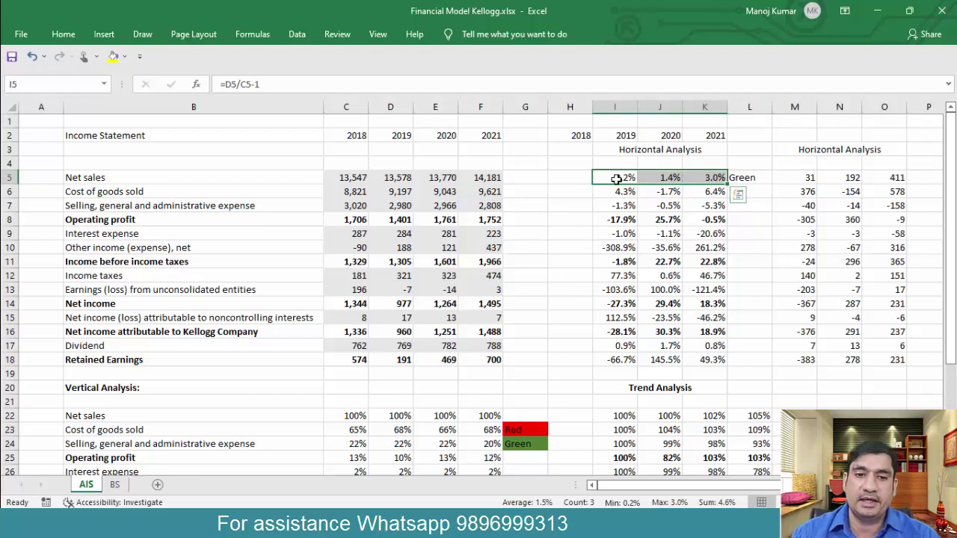
pyautogui.moveTo(617, 178); pyautogui.dragTo(694, 179)
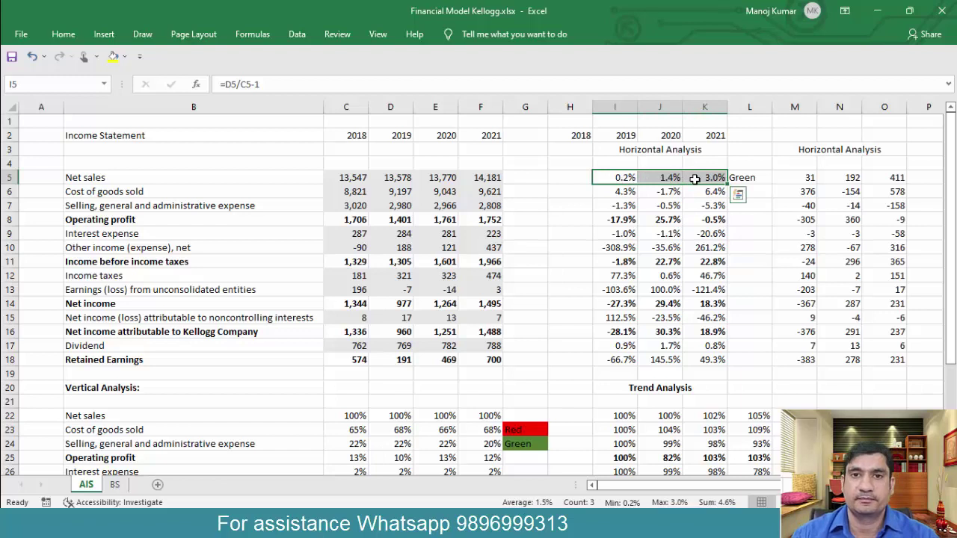
pyautogui.click(620, 204)
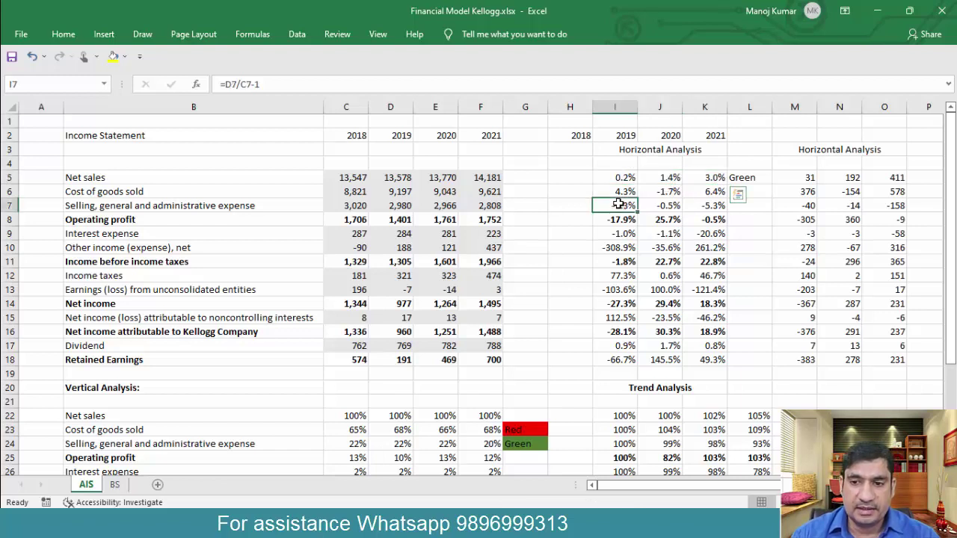
pyautogui.moveTo(620, 204); pyautogui.dragTo(697, 208)
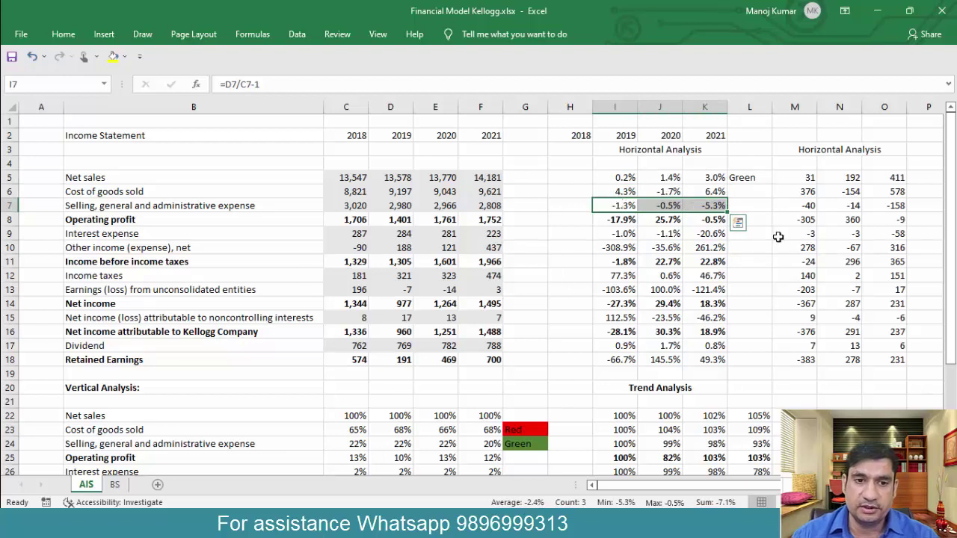
pyautogui.click(753, 208)
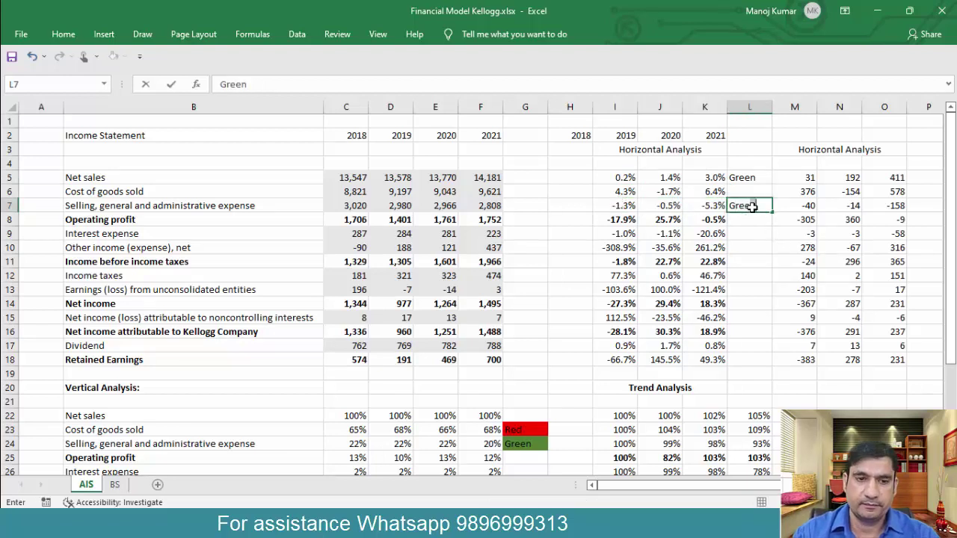
pyautogui.press('Return')
# Step: Examine the 2019 to 2021 percentage changes of Selling, general and administrative expense in I7:K7
pyautogui.press('Up')
pyautogui.press('Left')
pyautogui.press('Left')
pyautogui.press('Left')
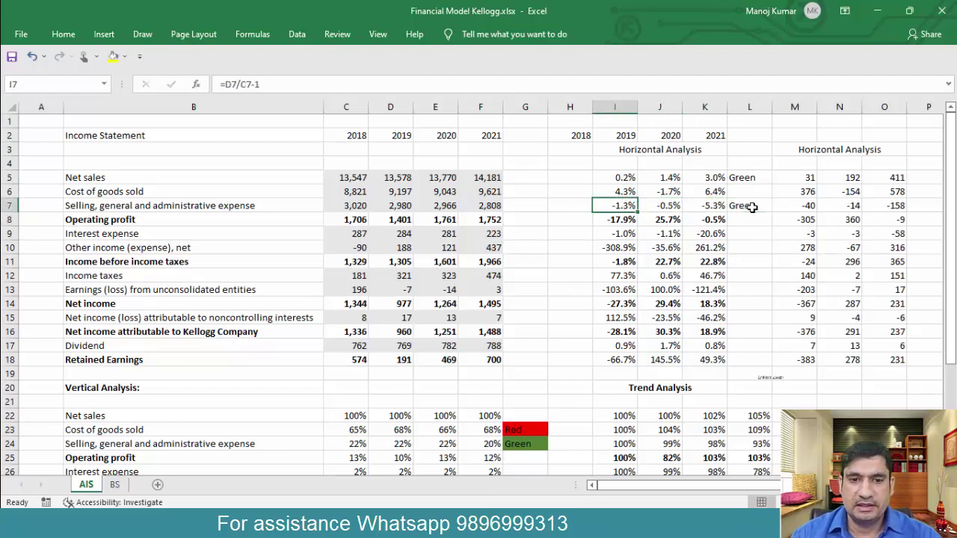
pyautogui.hotkey('ctrl', 'shift', 'Right')
pyautogui.hotkey('shift', 'Left')
pyautogui.hotkey('shift', 'Left')
pyautogui.hotkey('shift', 'Left')
pyautogui.hotkey('shift', 'Left')
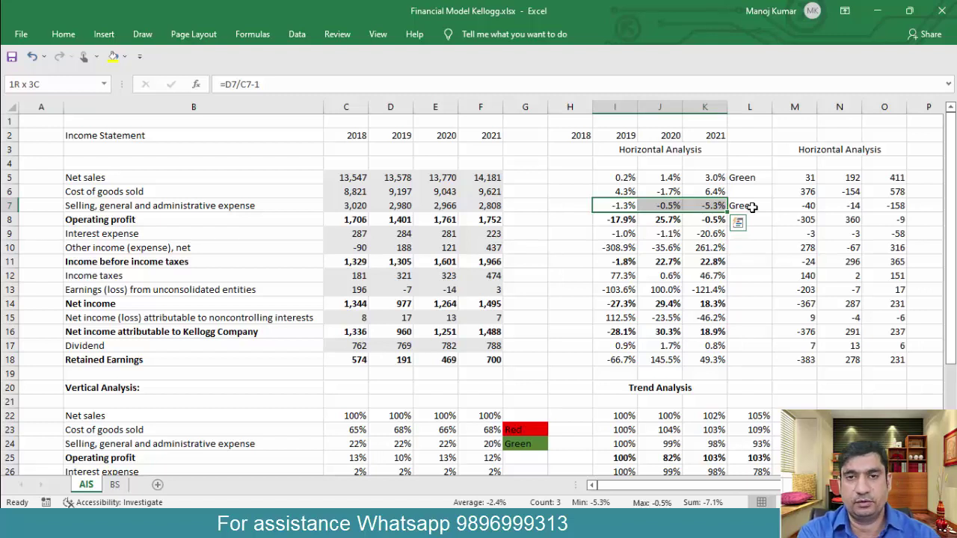
pyautogui.click(621, 208)
pyautogui.moveTo(647, 207); pyautogui.dragTo(697, 202)
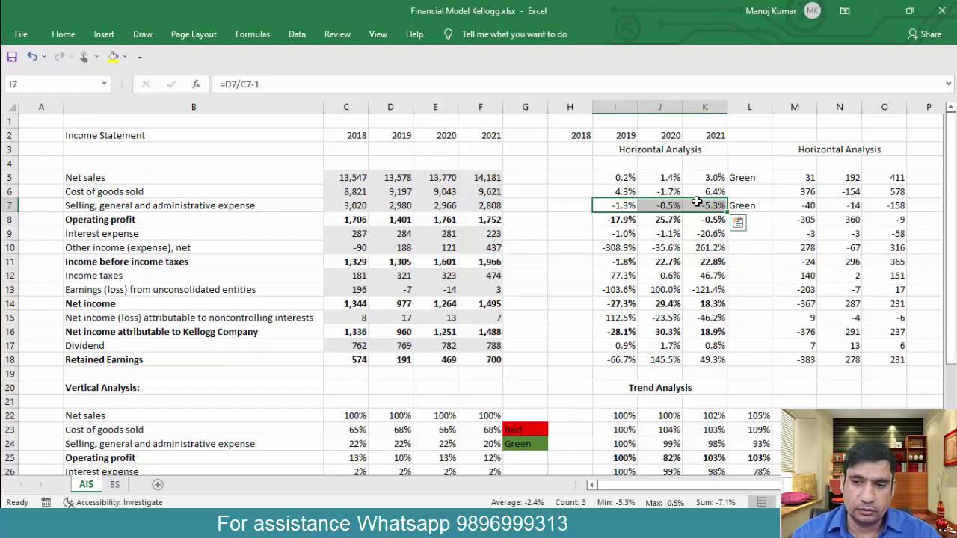
# Step: Compare the horizontal analysis percentages of Net sales in I5:K5 with those of Cost of goods sold in I6:K6
pyautogui.press('Up')
pyautogui.press('Up')
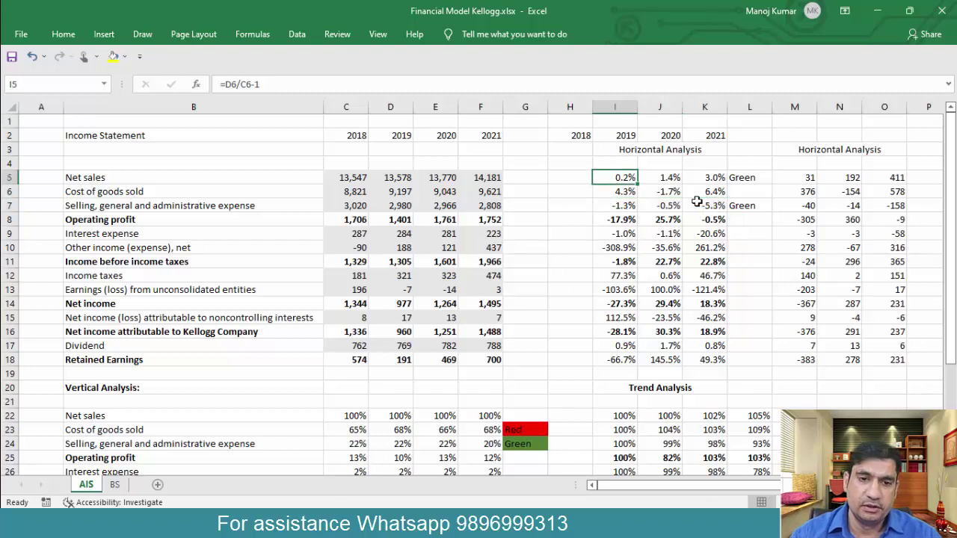
pyautogui.hotkey('shift', 'Right')
pyautogui.hotkey('shift', 'Right')
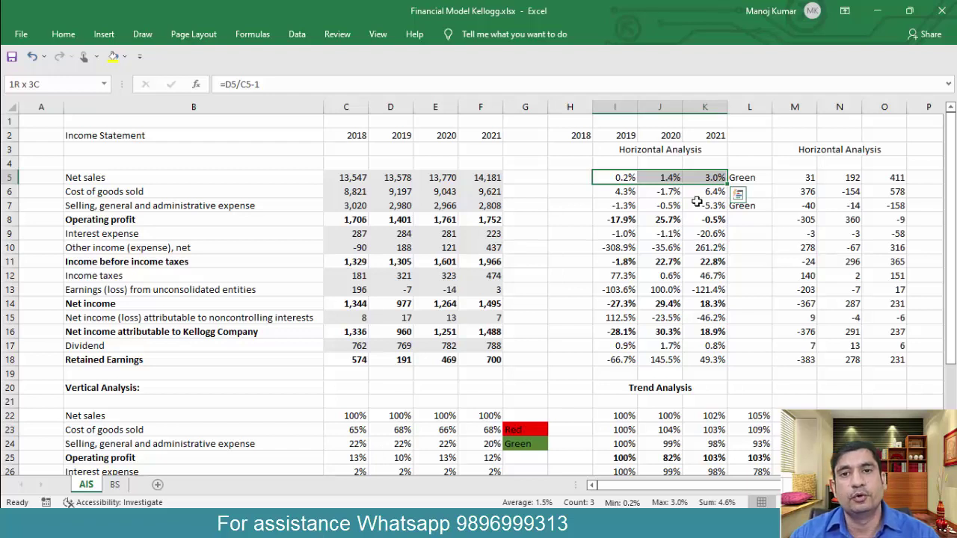
pyautogui.press('Down')
pyautogui.hotkey('shift', 'Right')
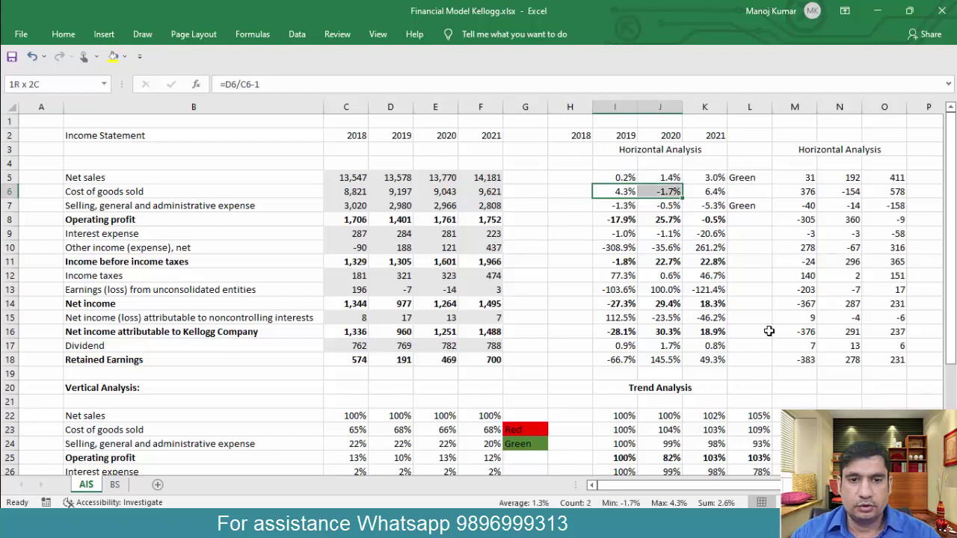
pyautogui.hotkey('shift', 'Right')
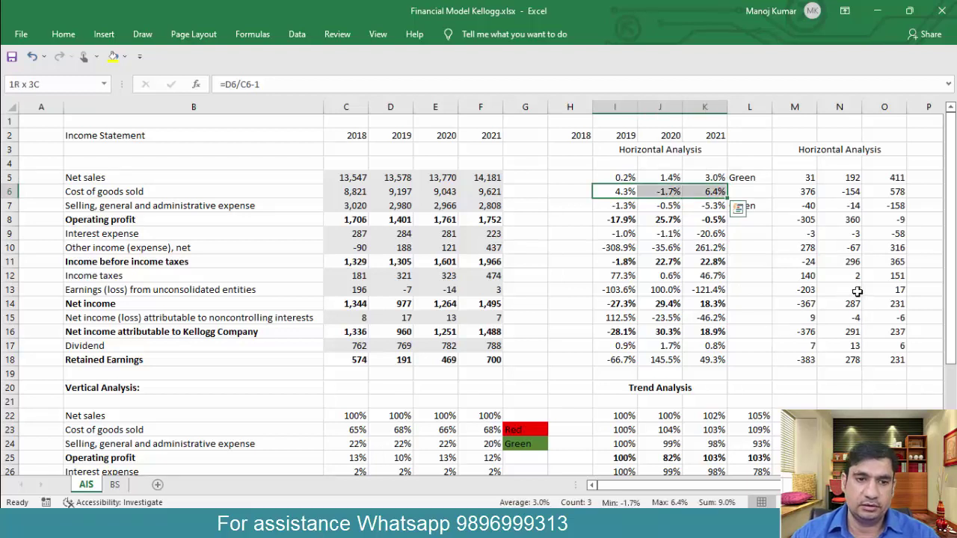
# Step: Try the rating Red in L6 for the Cost of goods sold percentage changes and clear the cell again
pyautogui.click(758, 196)
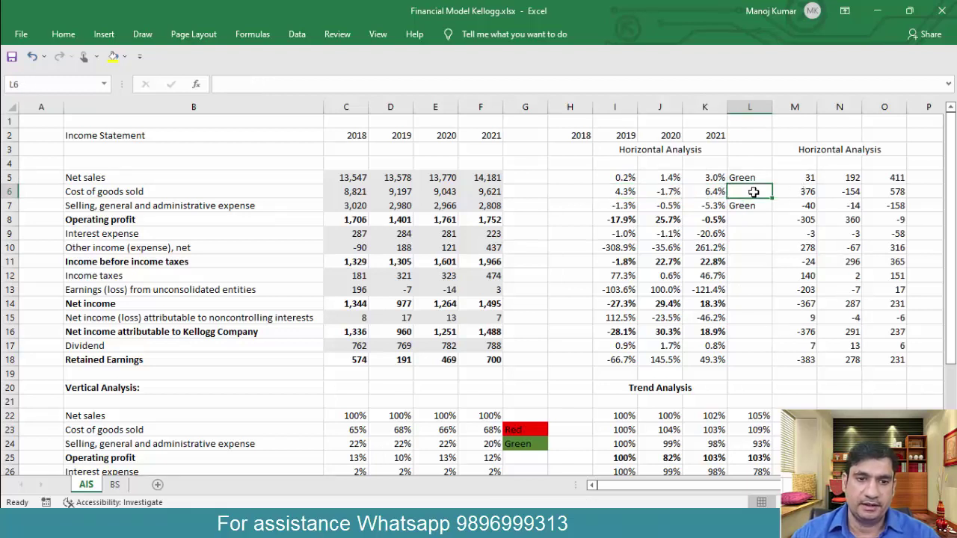
pyautogui.write('Red')
pyautogui.press('Return')
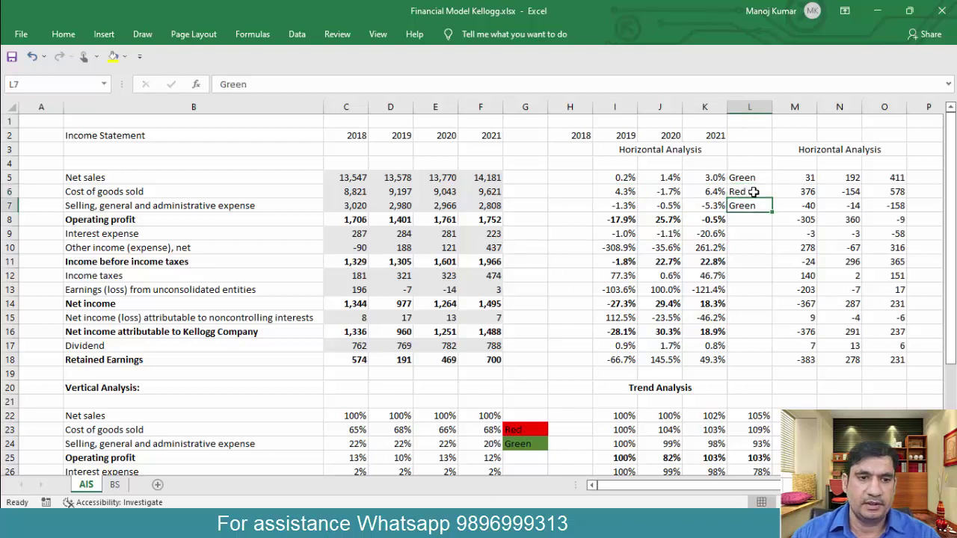
pyautogui.click(746, 190)
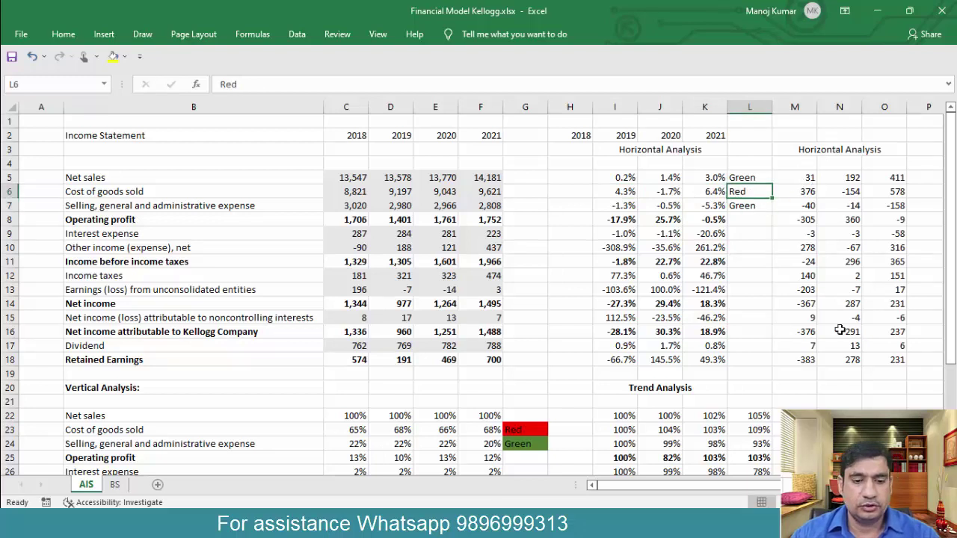
pyautogui.press('Delete')
# Step: Compare the Cost of goods sold changes with the Net sales changes year by year, using the amount differences in M5:O6
pyautogui.press('Left')
pyautogui.press('Left')
pyautogui.press('Left')
pyautogui.hotkey('shift', 'Right')
pyautogui.hotkey('shift', 'Right')
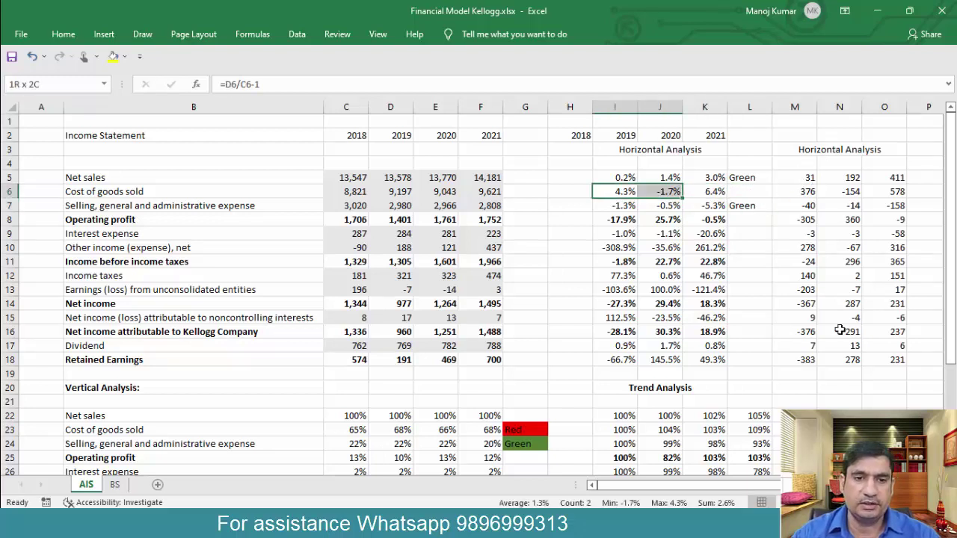
pyautogui.press('Right')
pyautogui.press('Right')
pyautogui.press('Right')
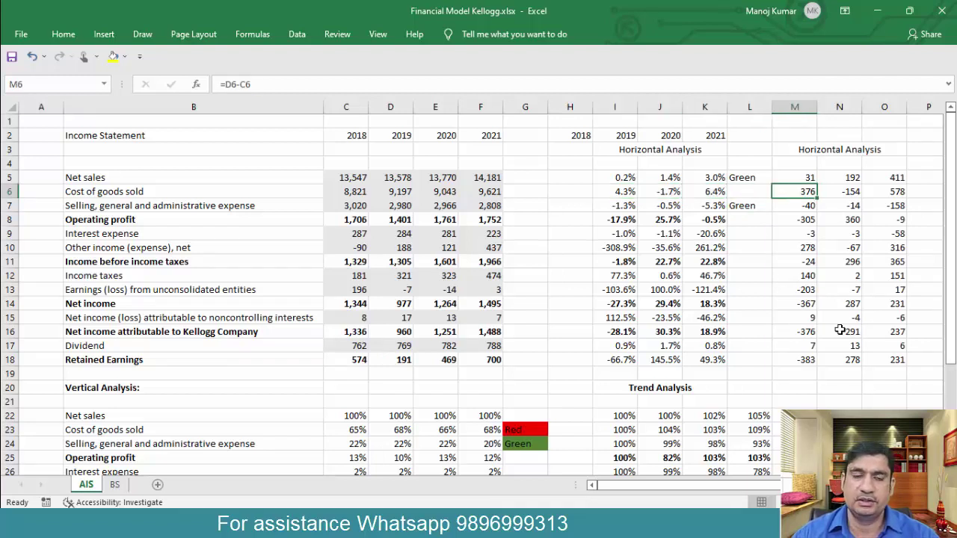
pyautogui.press('Up')
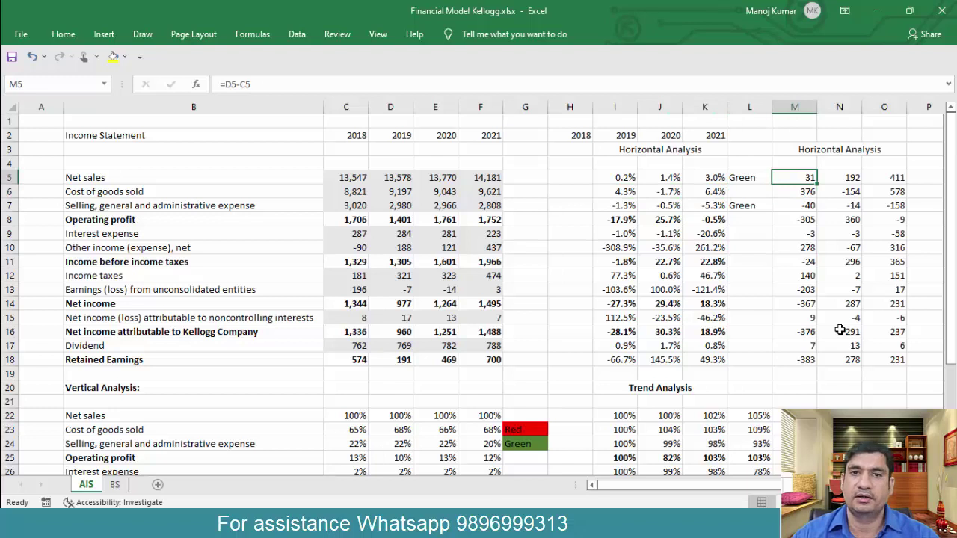
pyautogui.press('Down')
pyautogui.press('Right')
pyautogui.press('Up')
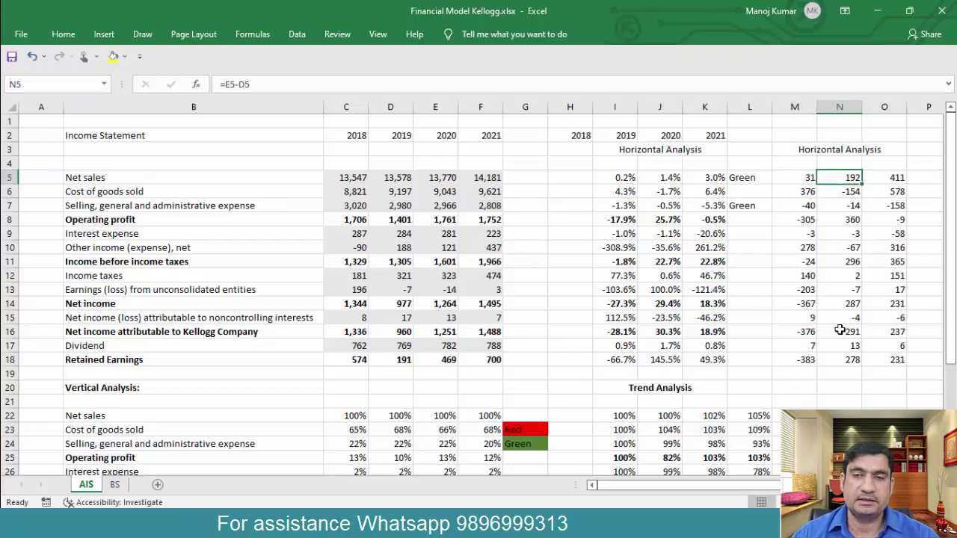
pyautogui.press('Down')
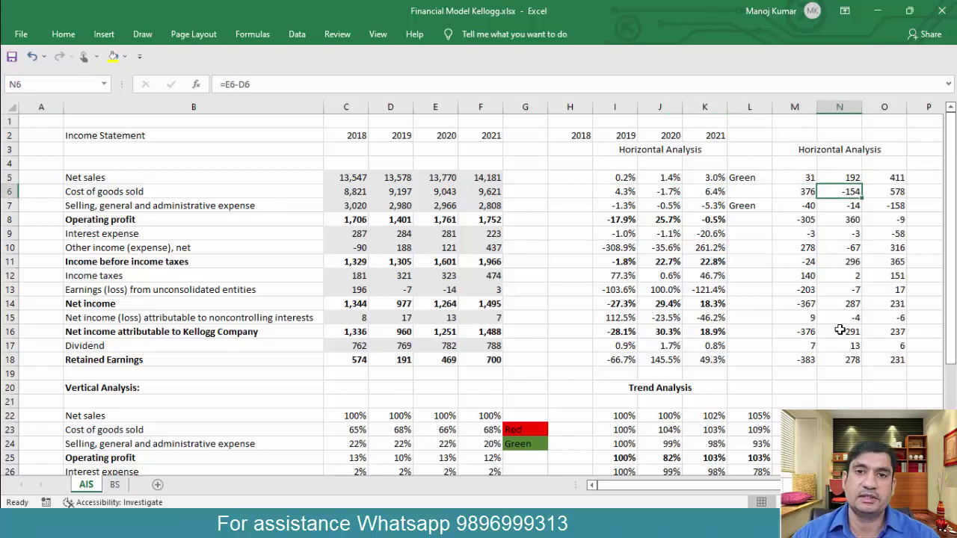
pyautogui.press('Right')
pyautogui.press('Up')
pyautogui.press('Left')
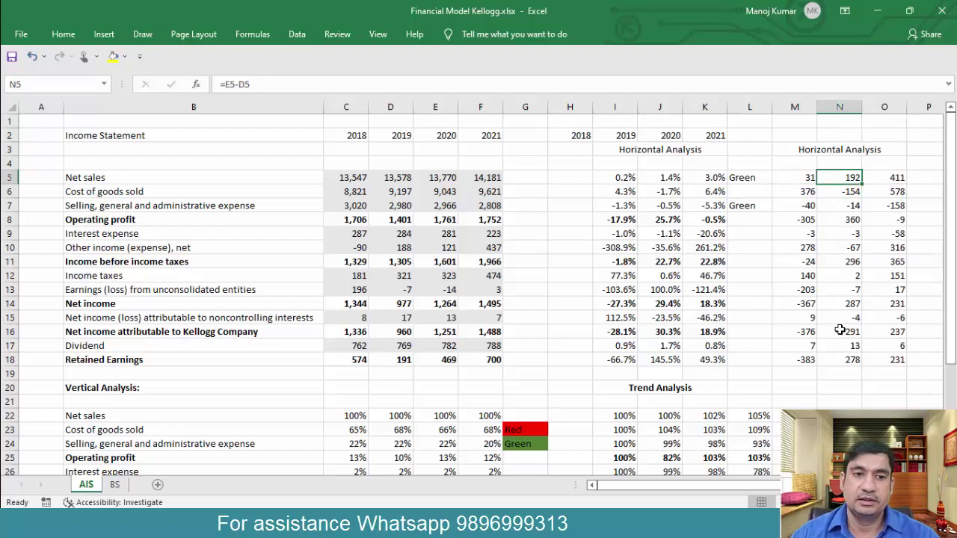
pyautogui.press('Right')
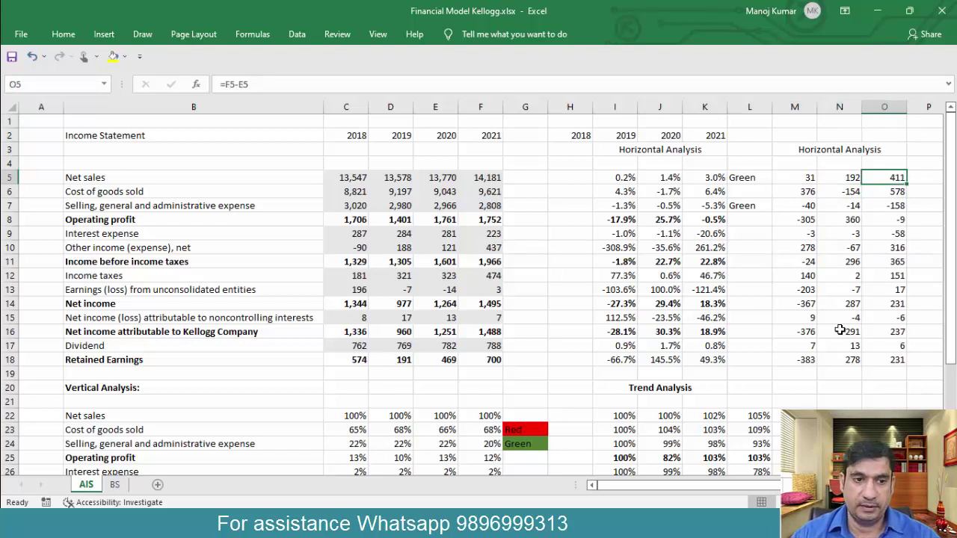
pyautogui.press('Down')
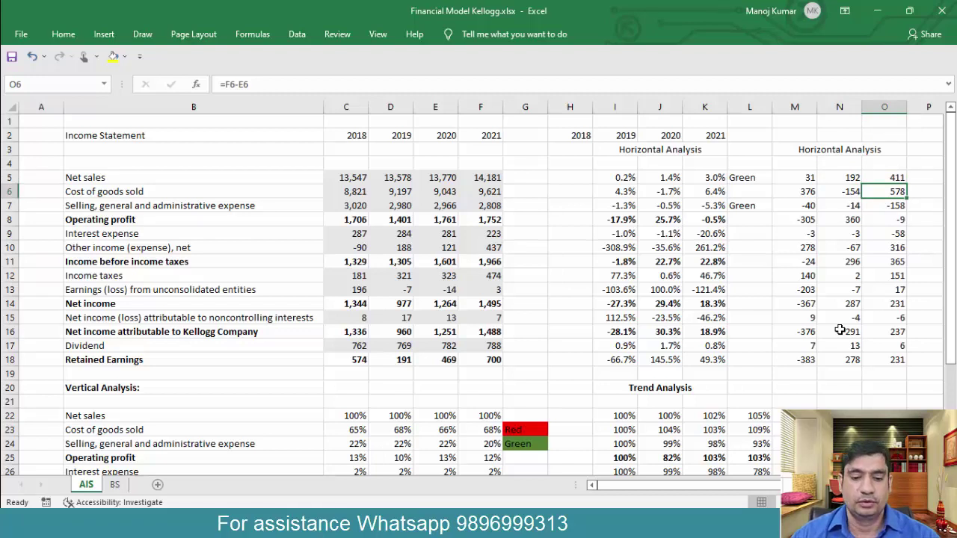
pyautogui.press('Left')
pyautogui.press('Left')
pyautogui.hotkey('shift', 'Right')
pyautogui.hotkey('shift', 'Right')
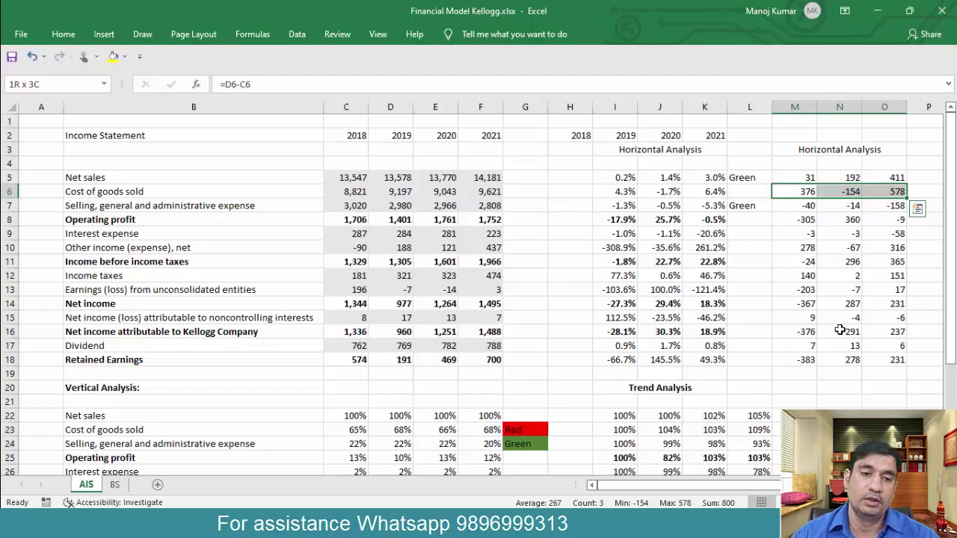
pyautogui.press('Up')
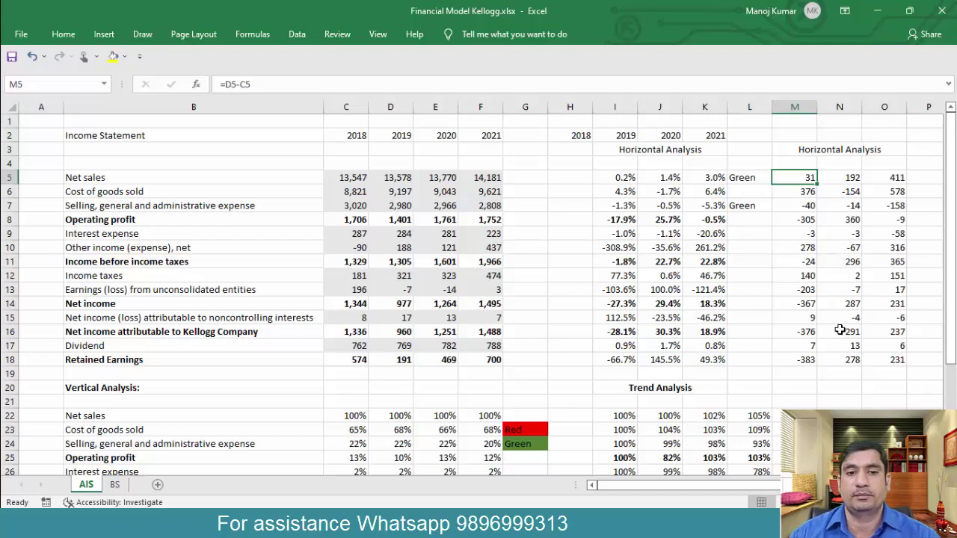
# Step: Examine the base-year column I22:I35 of the Trend Analysis, where each 2018 amount is divided by itself
pyautogui.press('Left')
pyautogui.press('Left')
pyautogui.press('Left')
pyautogui.press('Left')
pyautogui.hotkey('ctrl', 'Down')
pyautogui.hotkey('ctrl', 'Down')
pyautogui.hotkey('ctrl', 'Down')
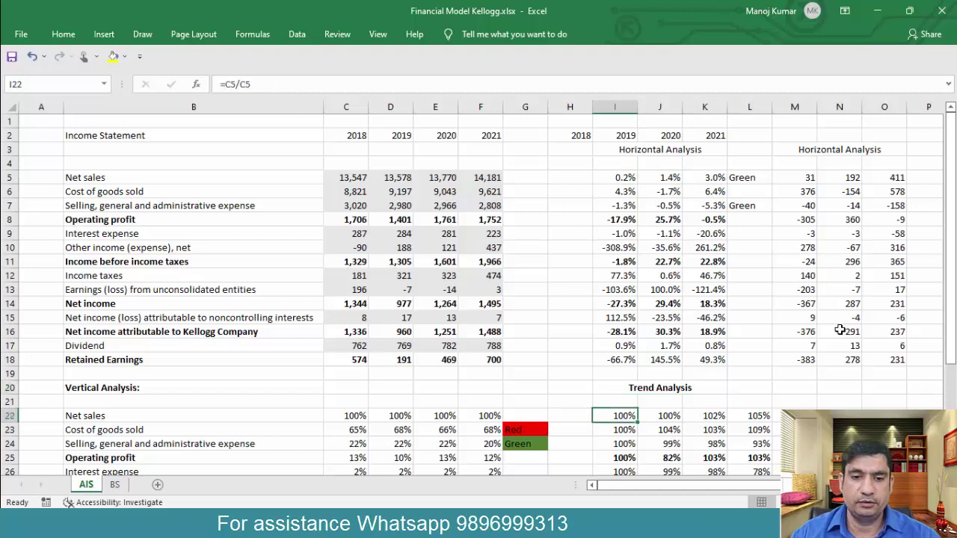
pyautogui.scroll(-3, 840, 329)
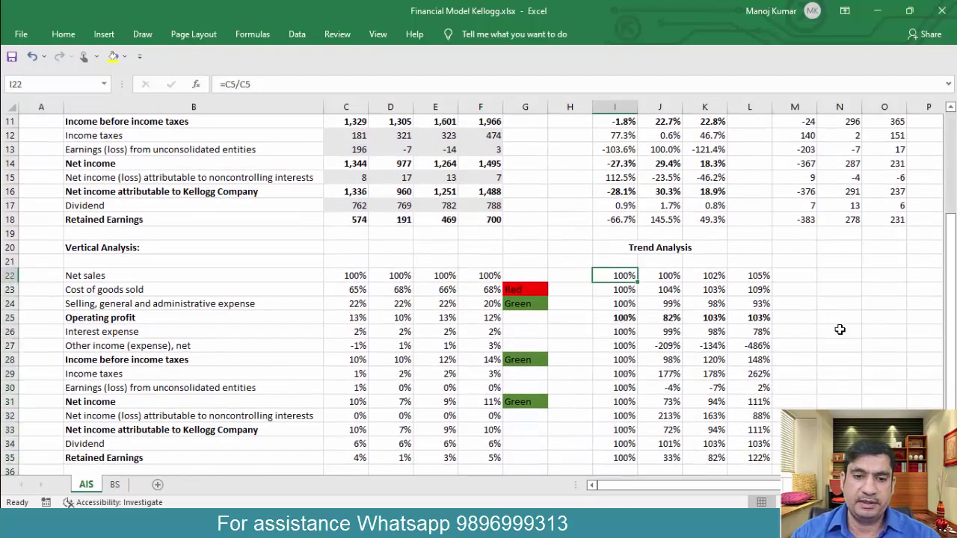
pyautogui.hotkey('ctrl', 'shift', 'Down')
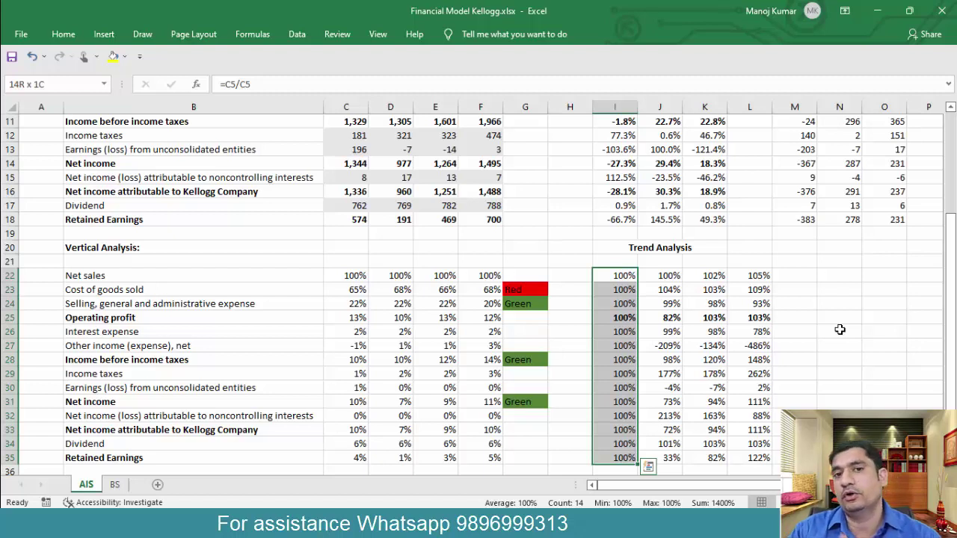
pyautogui.hotkey('ctrl', 'shift', 'Up')
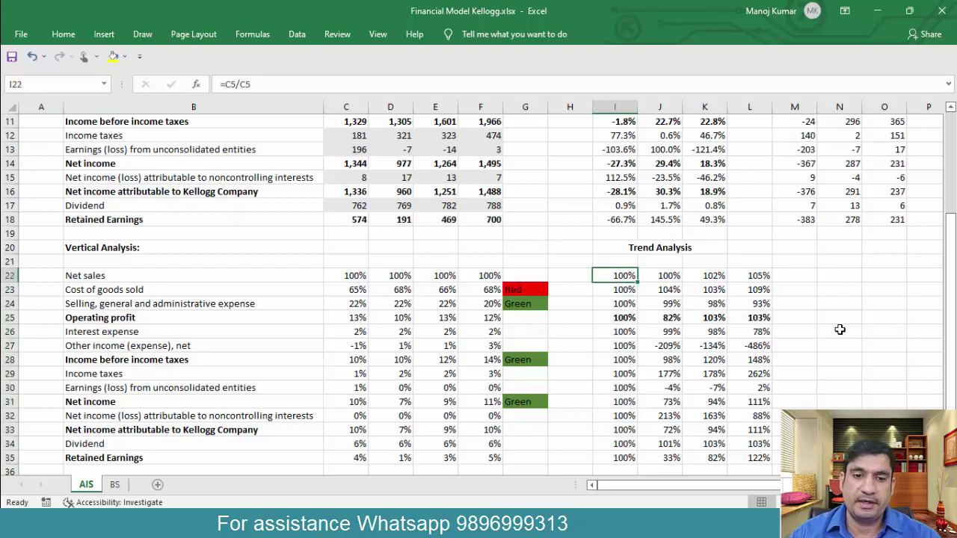
# Step: Review the full Trend Analysis block I22:L35 against its 2018 base-year column
pyautogui.hotkey('ctrl', 'shift', 'Right')
pyautogui.hotkey('ctrl', 'shift', 'Down')
pyautogui.hotkey('ctrl', 'shift', 'Up')
pyautogui.hotkey('ctrl', 'shift', 'Left')
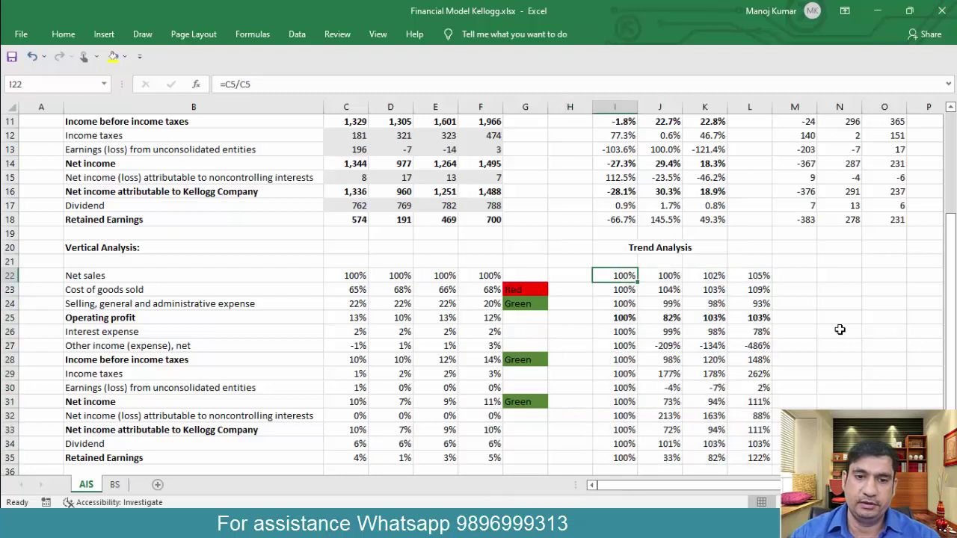
pyautogui.hotkey('ctrl', 'shift', 'Down')
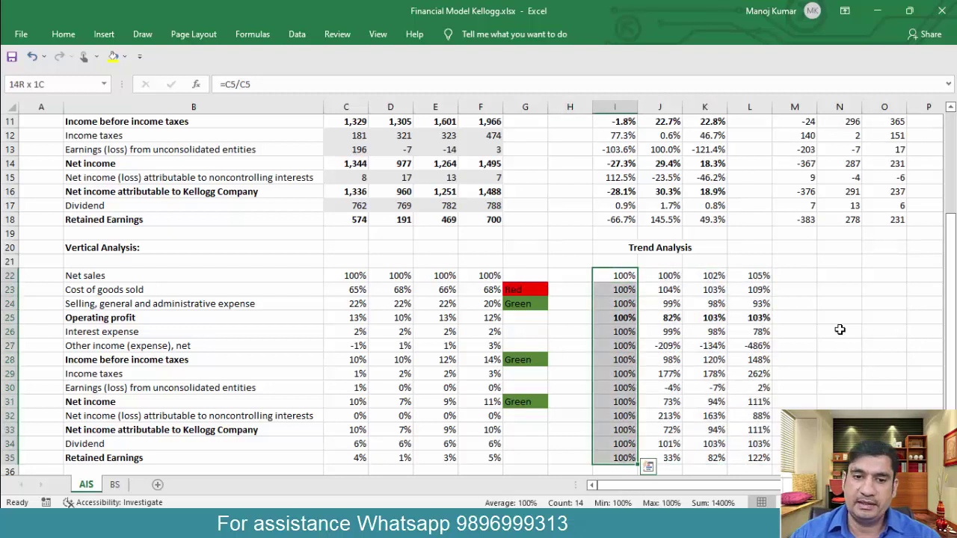
pyautogui.press('Right')
pyautogui.press('Left')
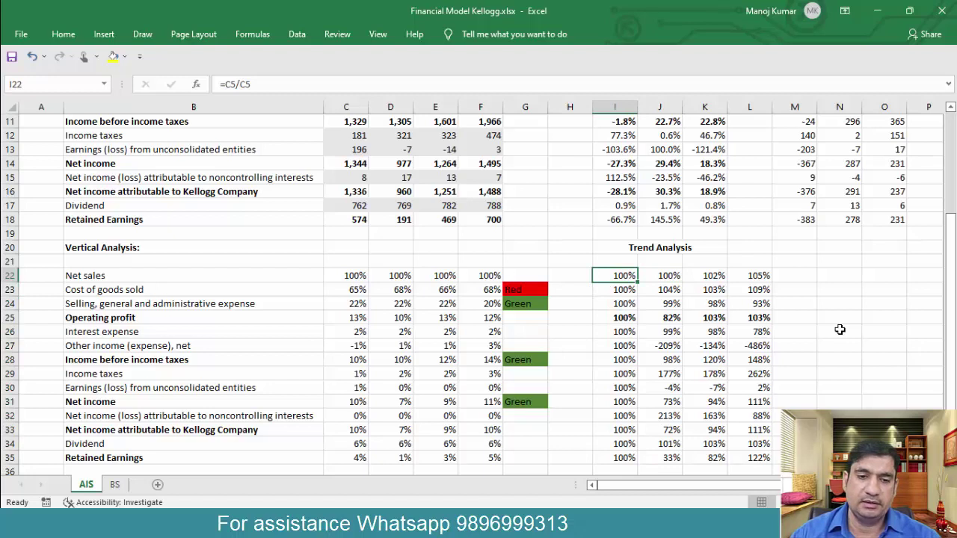
# Step: Compare the Trend Analysis percentages of Net sales in I22:L22 with those of Cost of goods sold in I23:L23
pyautogui.press('Right')
pyautogui.hotkey('ctrl', 'Right')
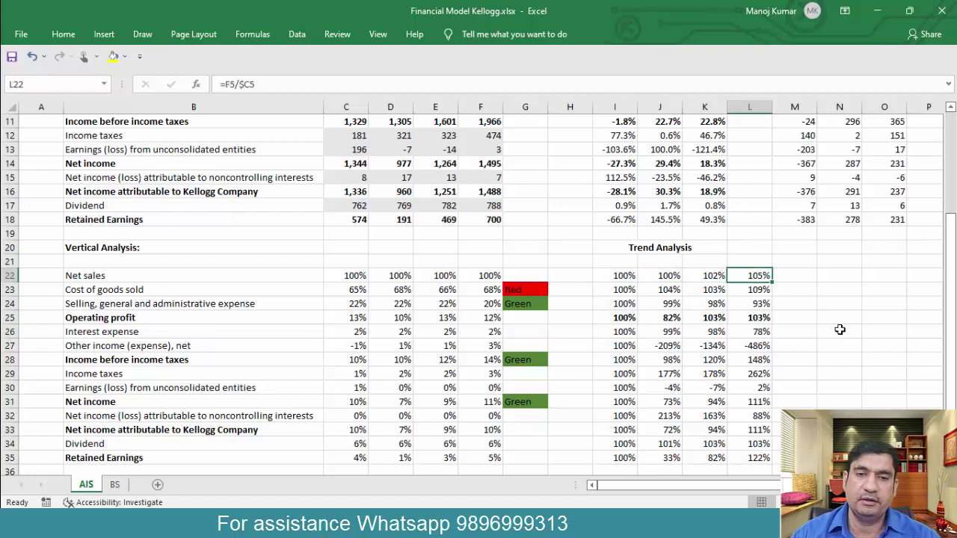
pyautogui.press('Down')
pyautogui.press('Left')
pyautogui.press('Left')
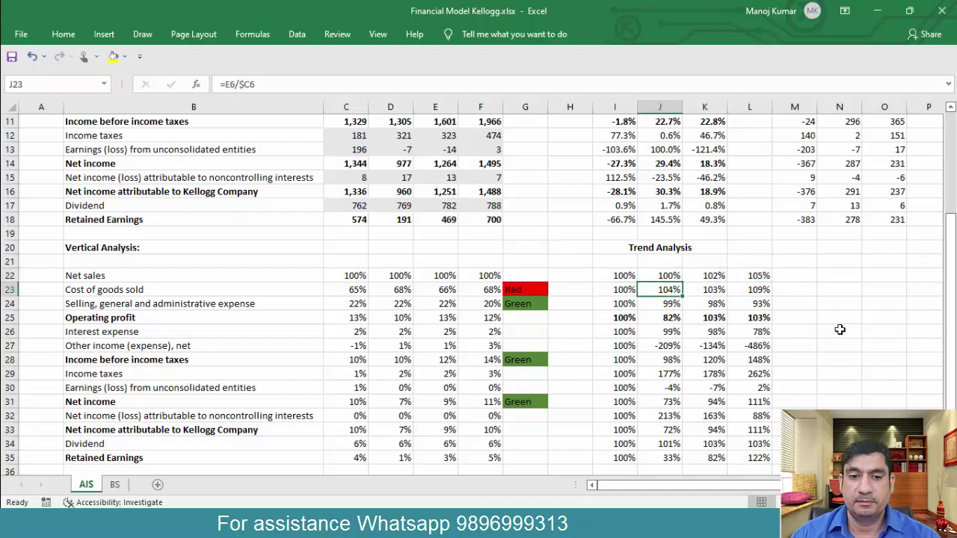
pyautogui.press('Left')
pyautogui.hotkey('ctrl', 'Right')
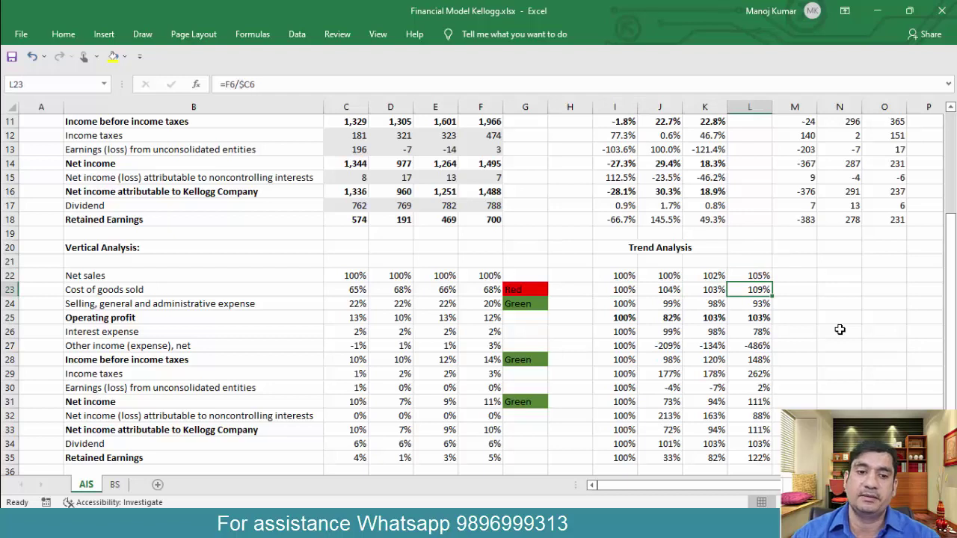
# Step: Examine the Trend Analysis percentages of Selling, general and administrative expense in I24:L24 year by year
pyautogui.press('Down')
pyautogui.press('Left')
pyautogui.press('Left')
pyautogui.press('Left')
pyautogui.press('Right')
pyautogui.press('Right')
pyautogui.press('Right')
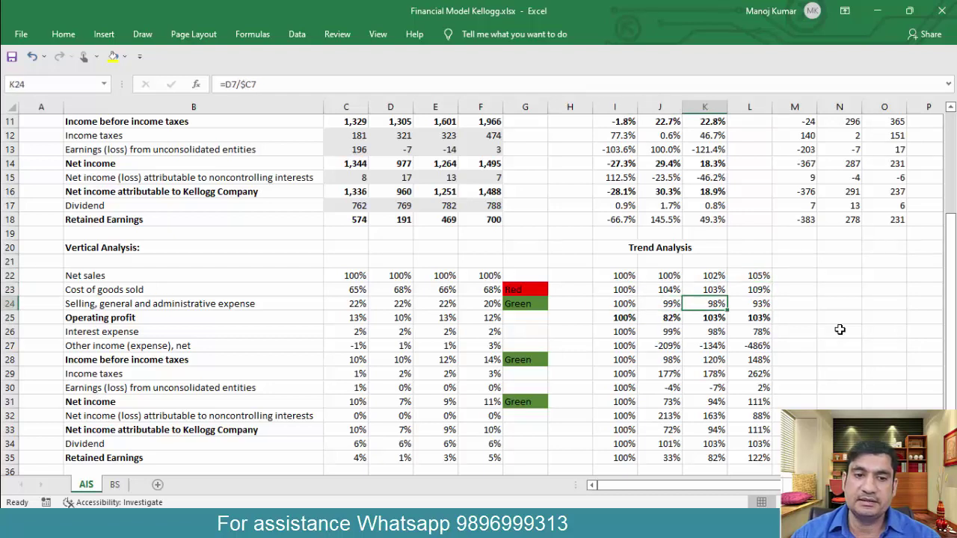
pyautogui.press('Left')
pyautogui.press('Left')
pyautogui.press('Left')
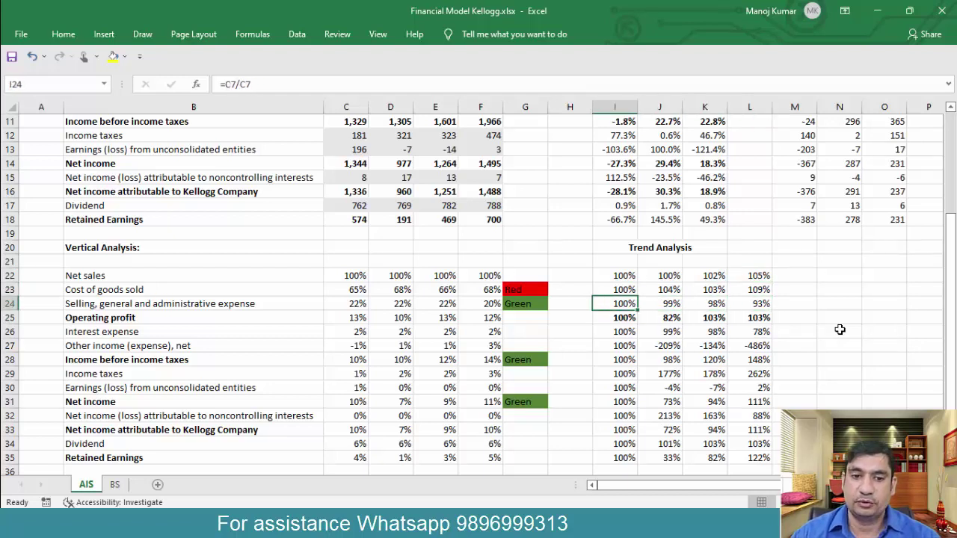
# Step: Select the base-year percentages in I22:I35 again to review them as the reference for the trend
pyautogui.hotkey('ctrl', 'Up')
pyautogui.hotkey('ctrl', 'shift', 'Down')
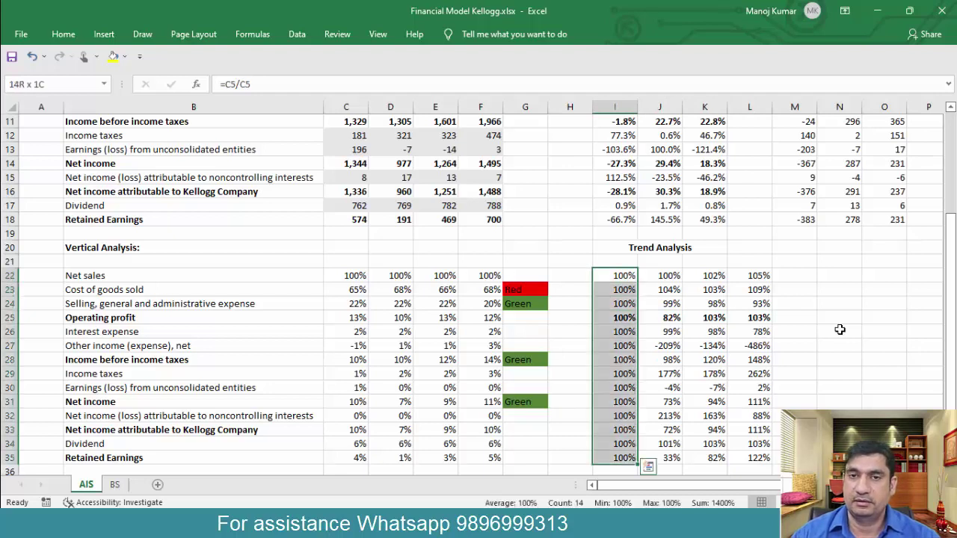